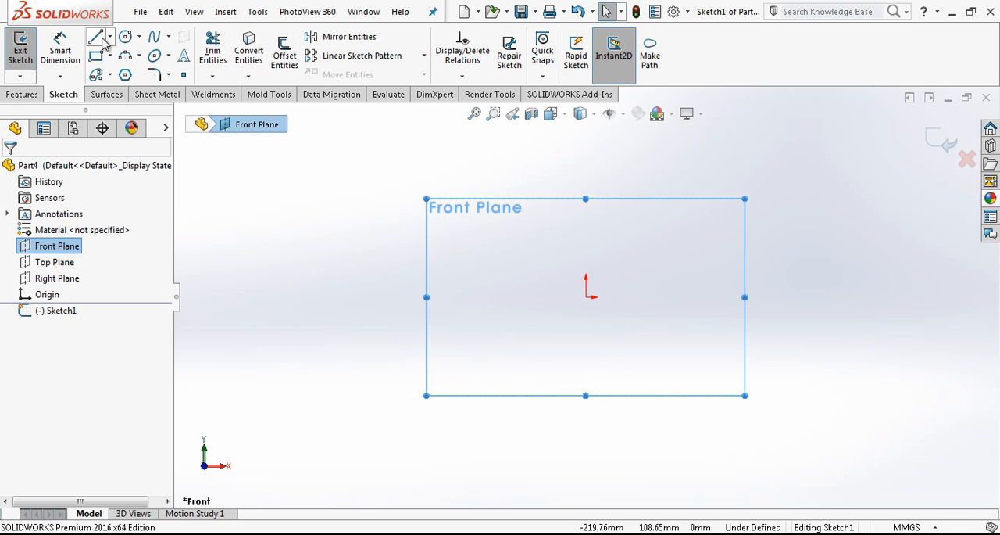
# Sketch two consecutive horizontal lines extending from the origin along the positive X direction and convert both to construction geometry
pyautogui.click(96, 36)
pyautogui.click(587, 297)
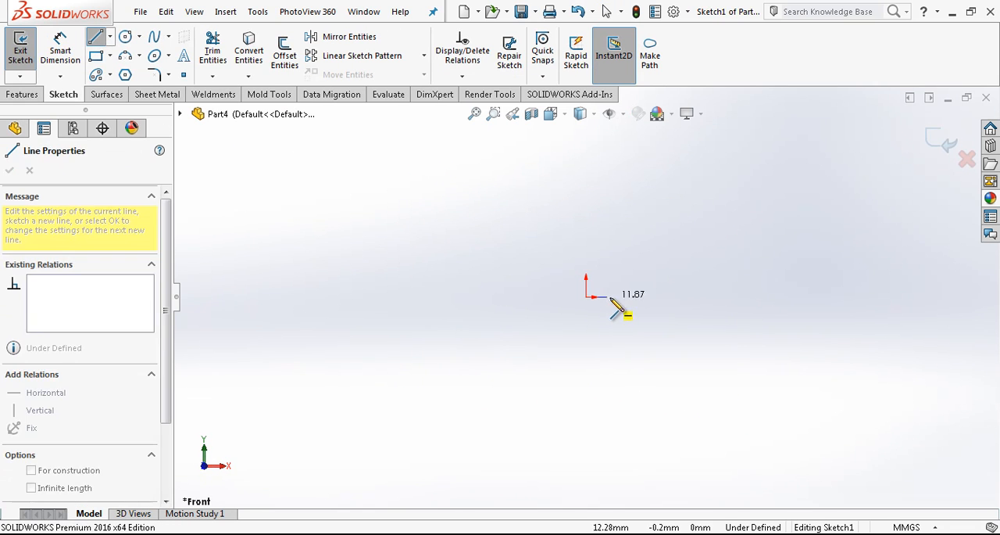
pyautogui.click(696, 297)
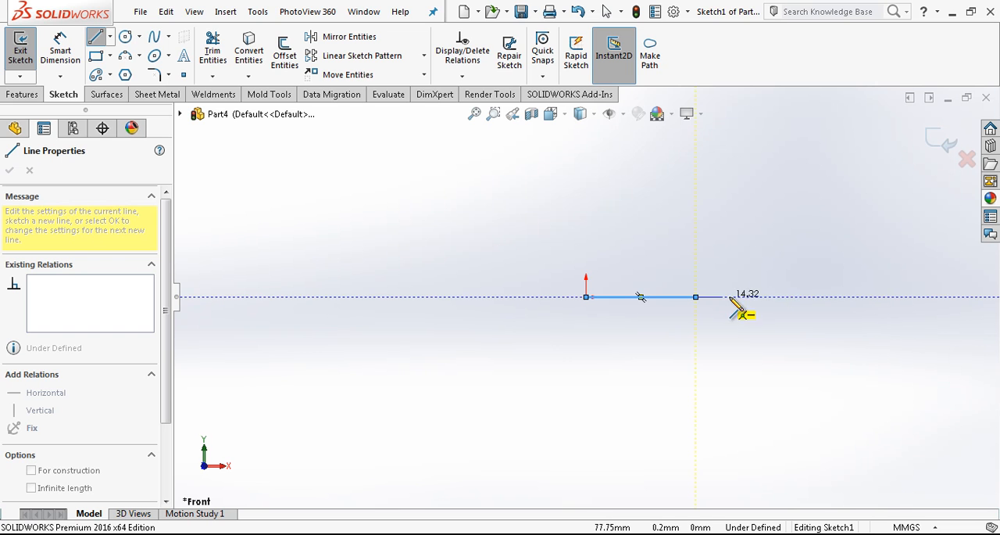
pyautogui.click(901, 297)
pyautogui.press('Escape')
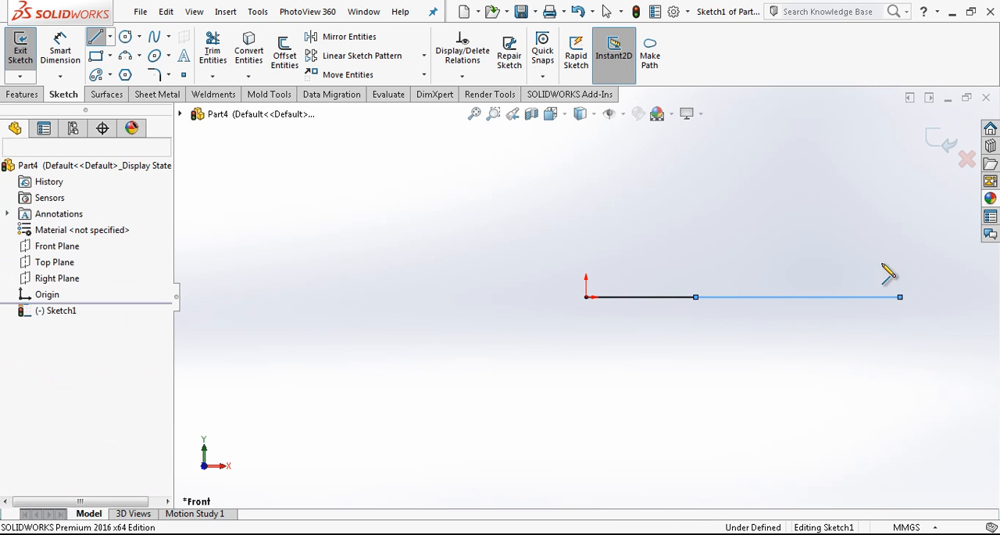
pyautogui.moveTo(759, 268); pyautogui.dragTo(684, 310)
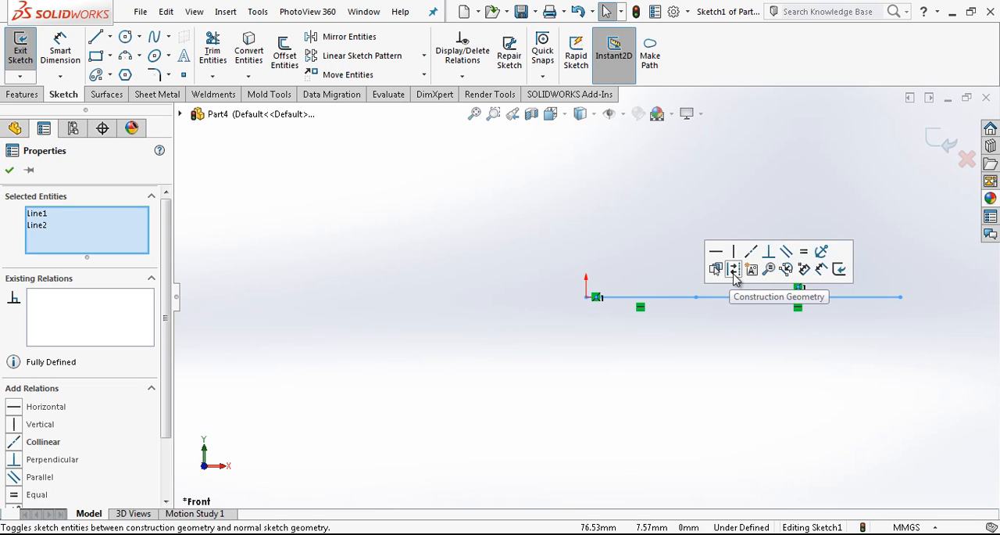
pyautogui.click(731, 269)
# Dimension the first construction line from the origin to its shared endpoint at 10 mm
pyautogui.moveTo(723, 370); pyautogui.dragTo(722, 324, button='right')
pyautogui.click(697, 297)
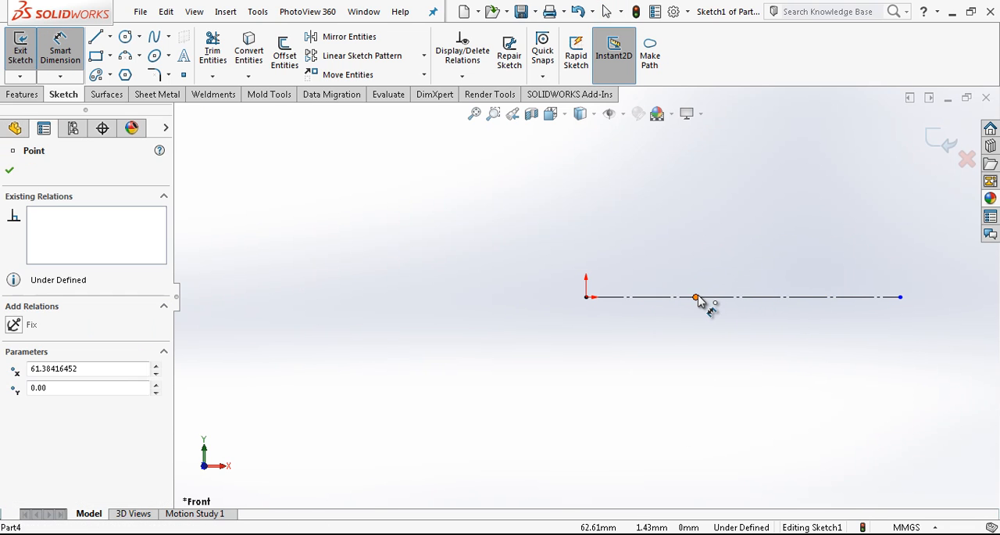
pyautogui.click(587, 298)
pyautogui.click(608, 357)
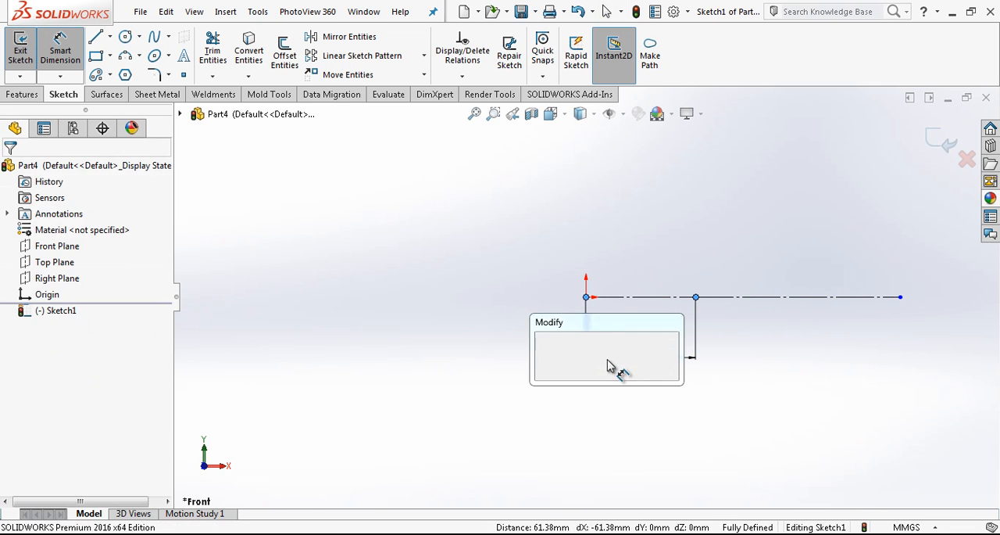
pyautogui.write('10')
pyautogui.press('Return')
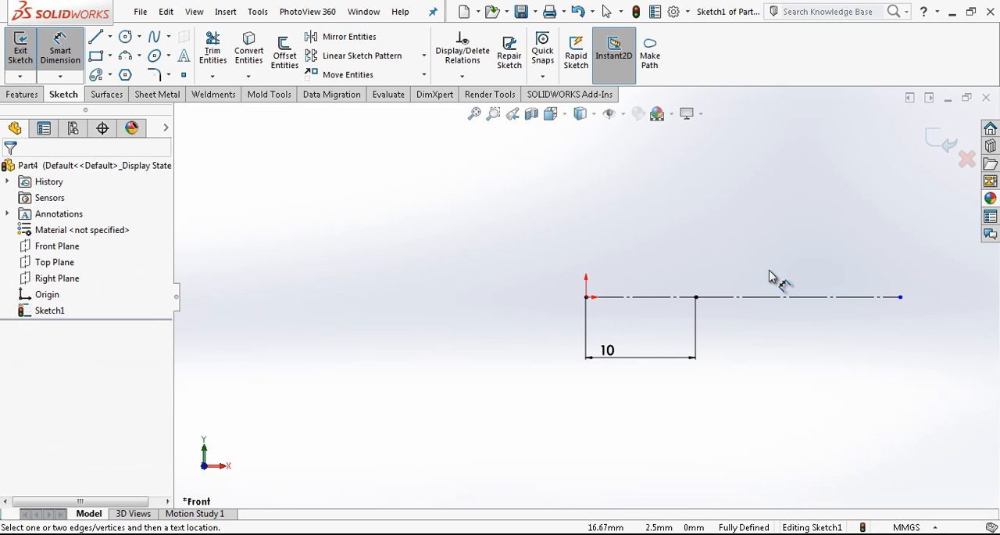
# Dimension the distance from the origin to the far end of the second construction line at 195 mm
pyautogui.click(753, 330)
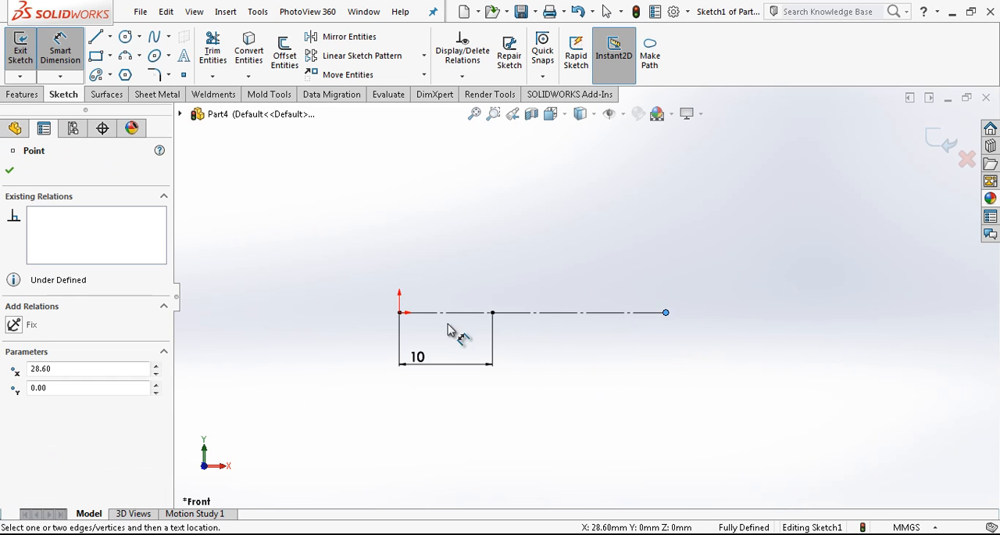
pyautogui.click(400, 314)
pyautogui.click(446, 212)
pyautogui.write('195')
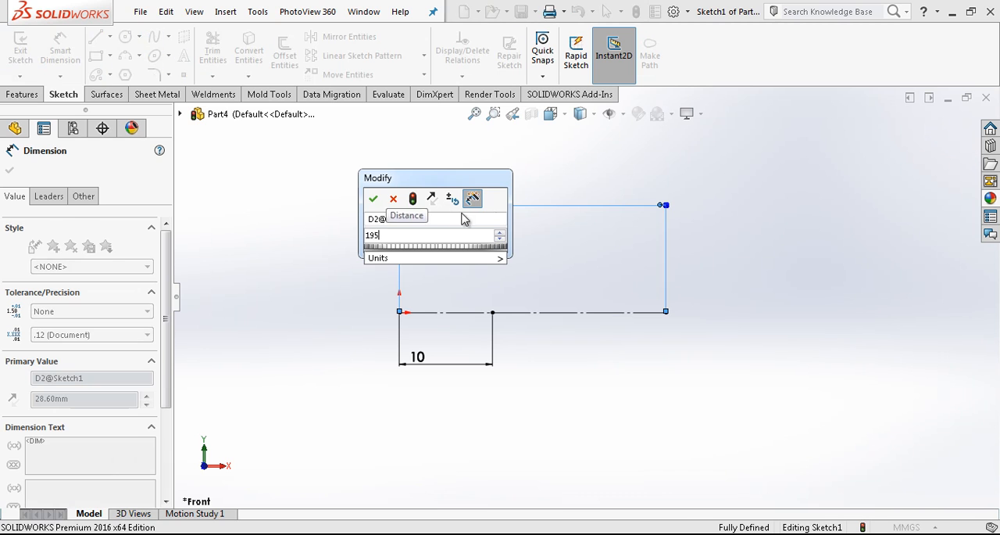
pyautogui.press('Return')
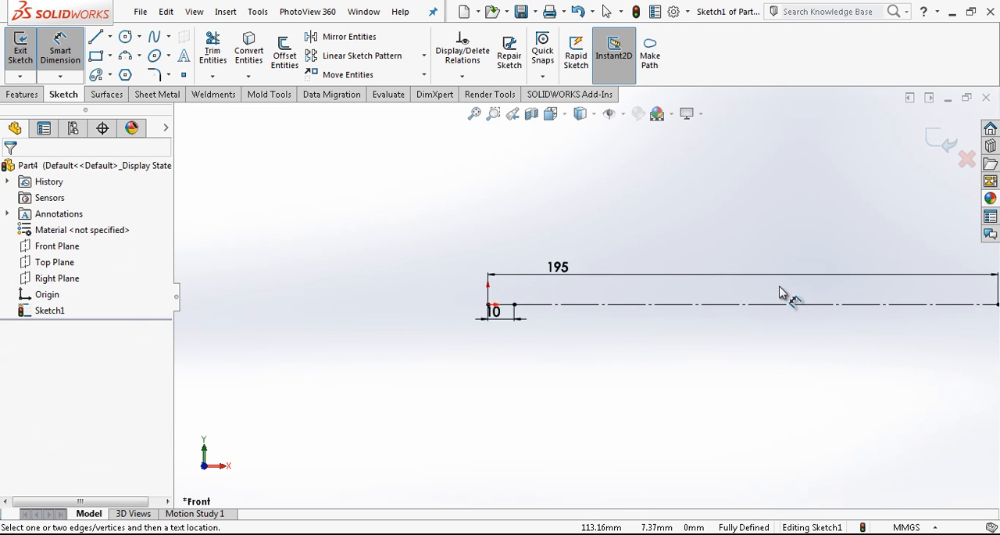
# Sketch a closed upright rectangle with lines, starting from the point 10 mm from the origin and extending above and below the centerline
pyautogui.scroll(-3, 812, 296)
pyautogui.scroll(-2, 281, 258)
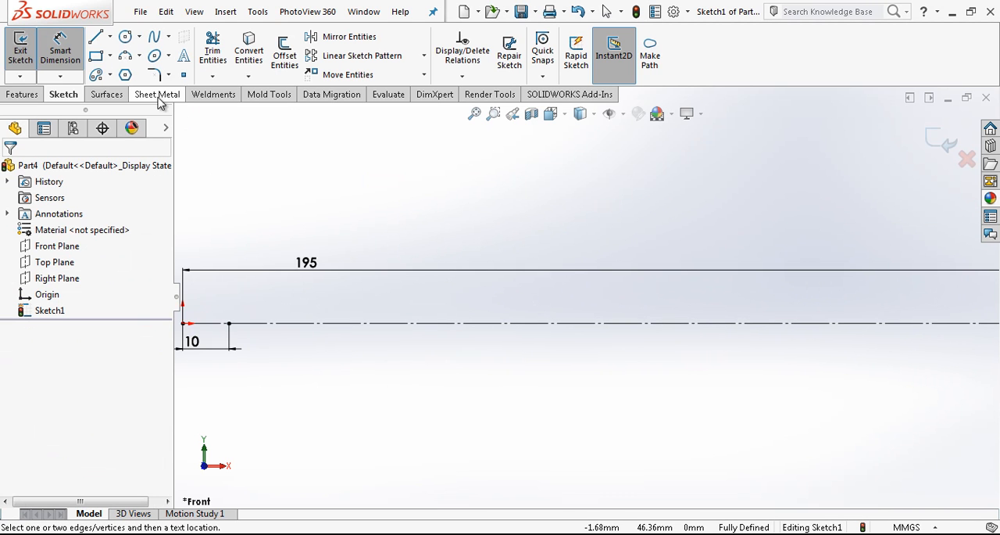
pyautogui.click(96, 37)
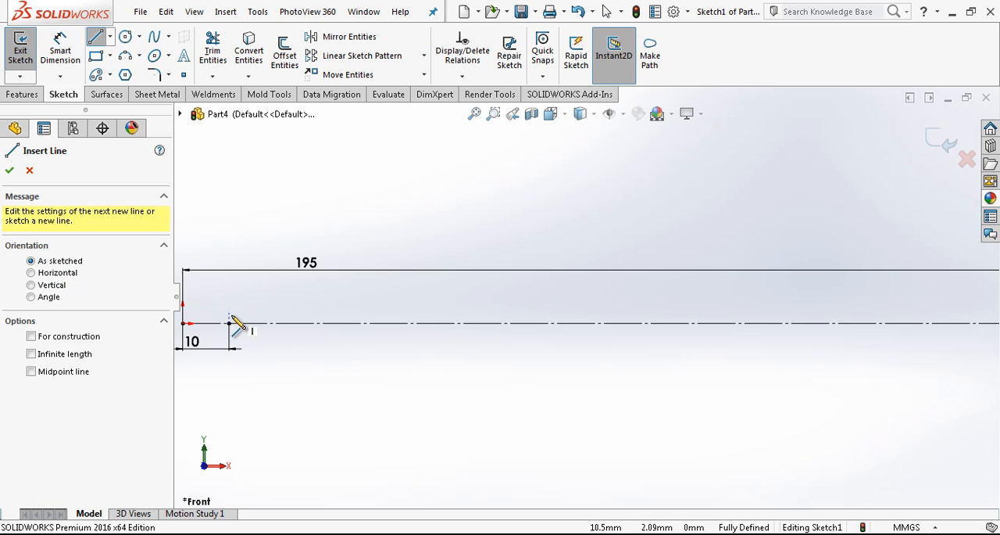
pyautogui.click(230, 321)
pyautogui.click(229, 215)
pyautogui.click(281, 216)
pyautogui.click(237, 422)
pyautogui.click(229, 421)
pyautogui.click(229, 324)
pyautogui.press('Escape')
# Make the two segments of the rectangle's edge nearest the origin equal in length
pyautogui.click(232, 342)
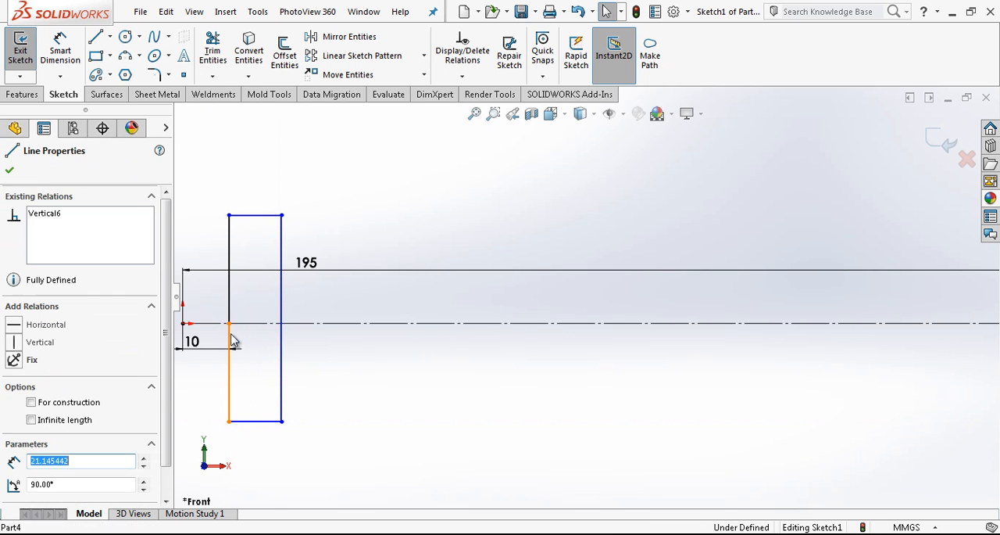
pyautogui.keyDown('ctrl'); pyautogui.click(230, 302); pyautogui.keyUp('ctrl')
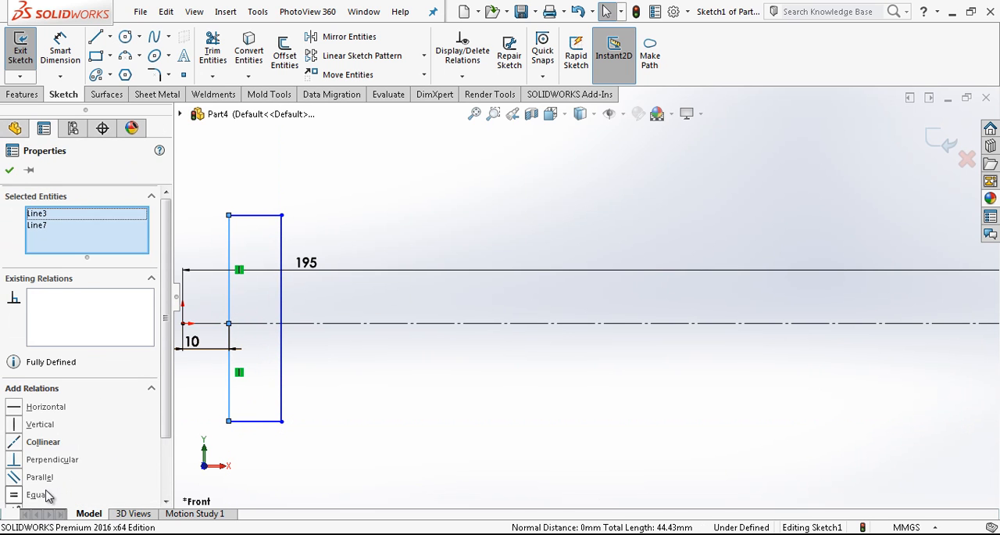
pyautogui.click(47, 494)
pyautogui.click(331, 433)
# Dimension the rectangle to 10 mm wide and 60 mm high
pyautogui.moveTo(335, 367); pyautogui.dragTo(335, 328, button='right')
pyautogui.click(265, 225)
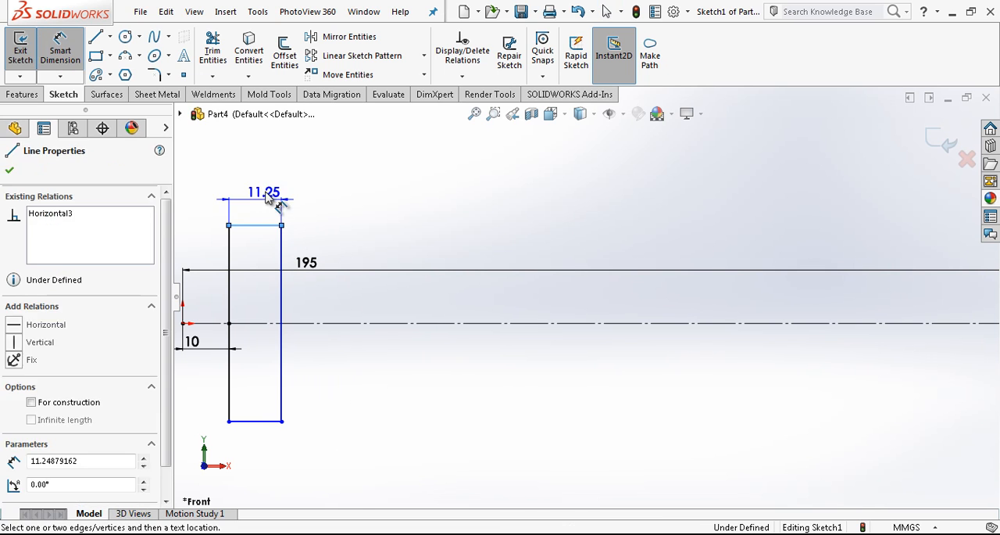
pyautogui.click(266, 198)
pyautogui.write('10')
pyautogui.press('Return')
pyautogui.click(275, 311)
pyautogui.click(346, 299)
pyautogui.write('60')
pyautogui.press('Return')
pyautogui.click(498, 227)
pyautogui.scroll(3, 498, 228)
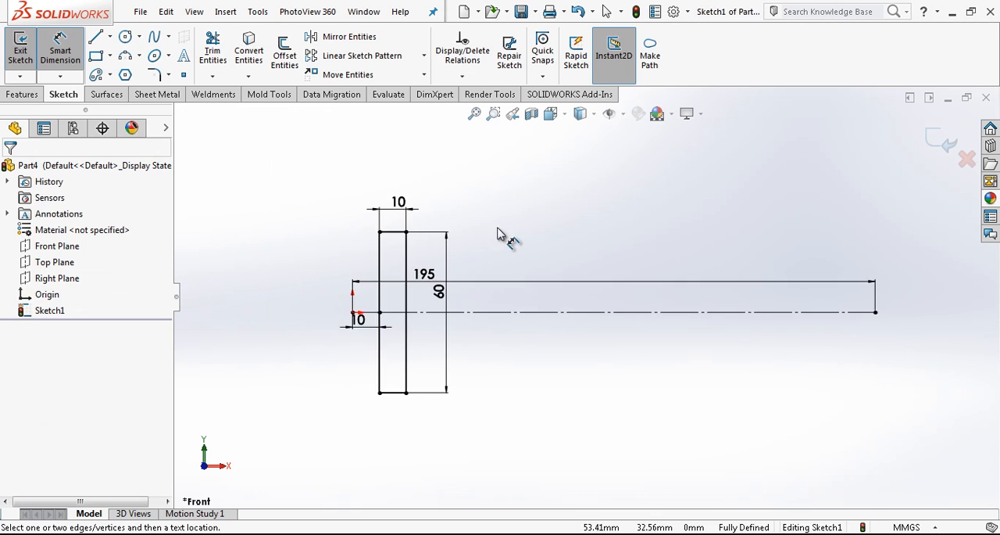
# Exit the sketch and create a planar surface from the rectangle
pyautogui.click(943, 143)
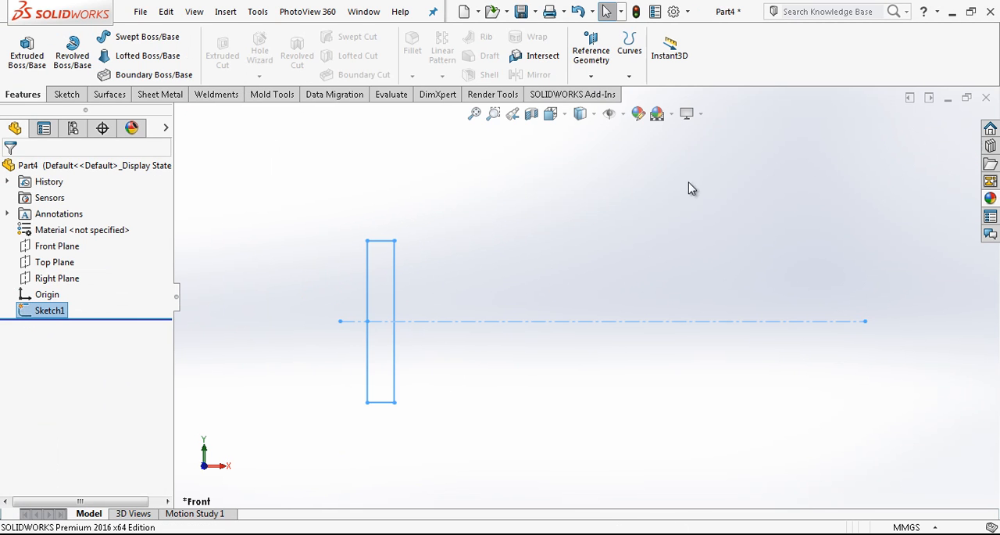
pyautogui.click(112, 96)
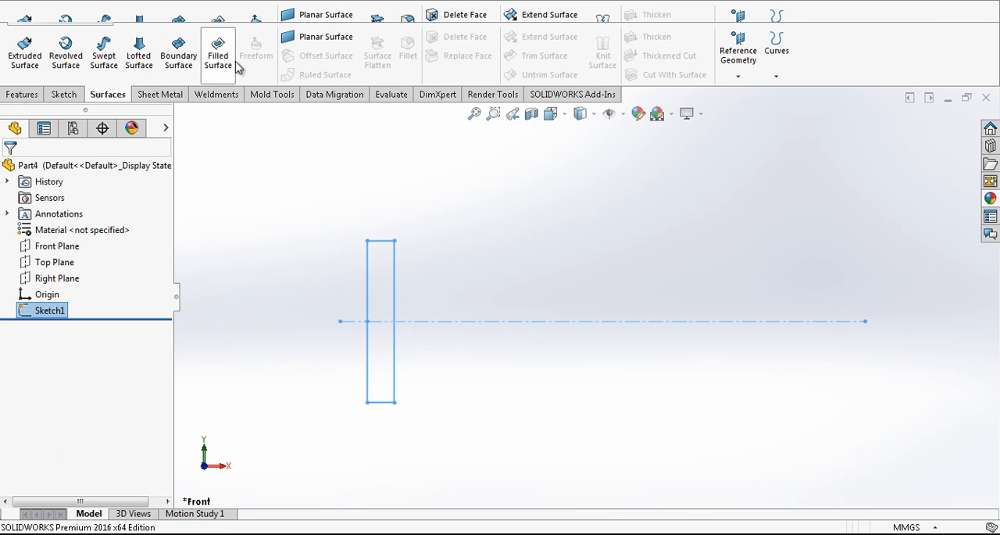
pyautogui.click(316, 38)
pyautogui.press('Return')
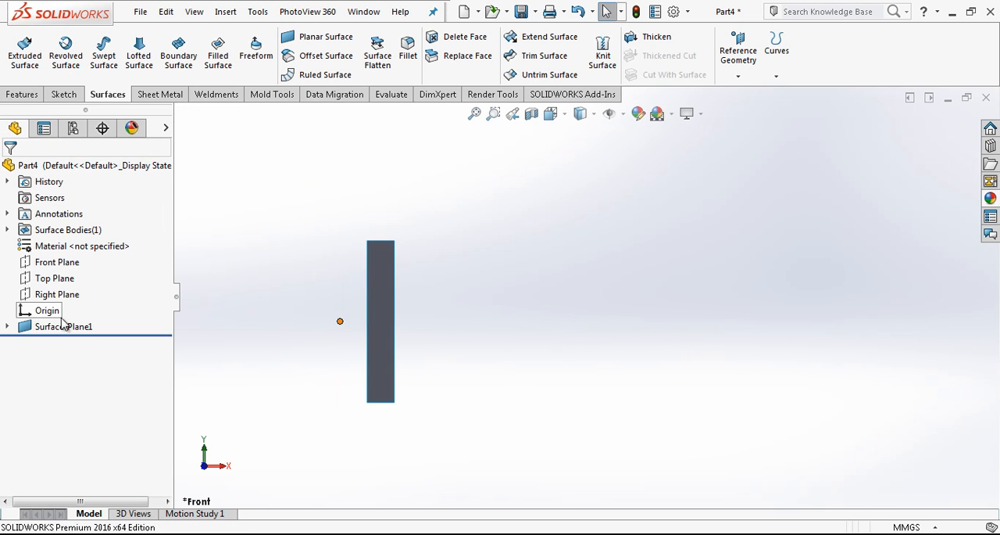
# Make the planar surface's underlying sketch visible in the model
pyautogui.click(7, 327)
pyautogui.click(54, 344)
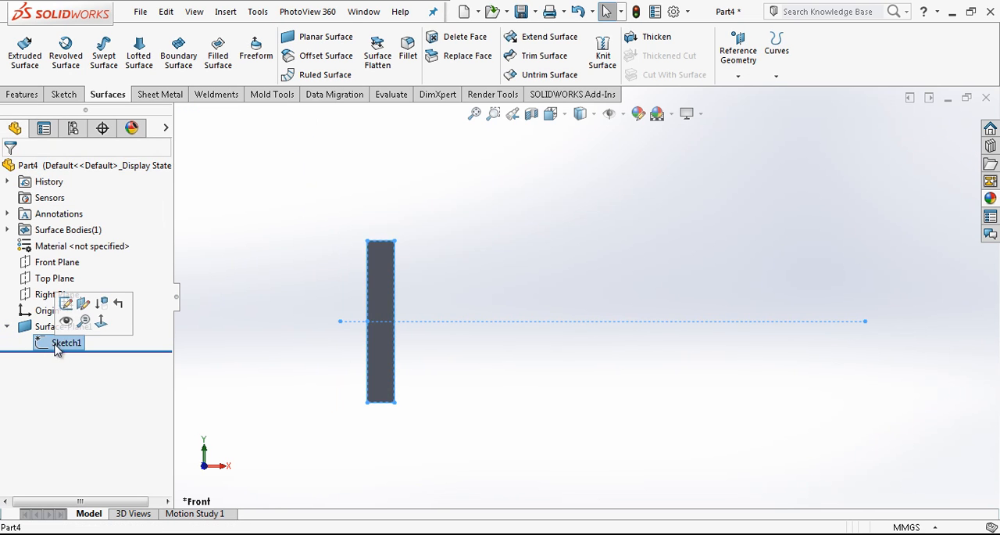
pyautogui.click(66, 327)
pyautogui.moveTo(556, 253)
pyautogui.mouseDown(button='middle')
pyautogui.moveTo(565, 246)
pyautogui.moveTo(605, 292)
pyautogui.moveTo(701, 280)
pyautogui.mouseUp(button='middle')
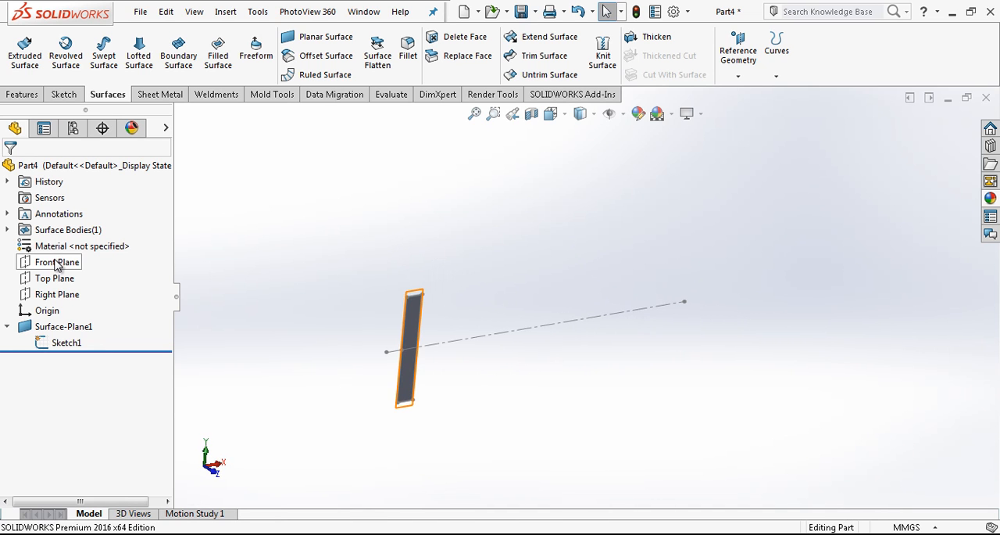
# Create a reference plane parallel to the Right Plane through the far endpoint of the construction line
pyautogui.click(55, 295)
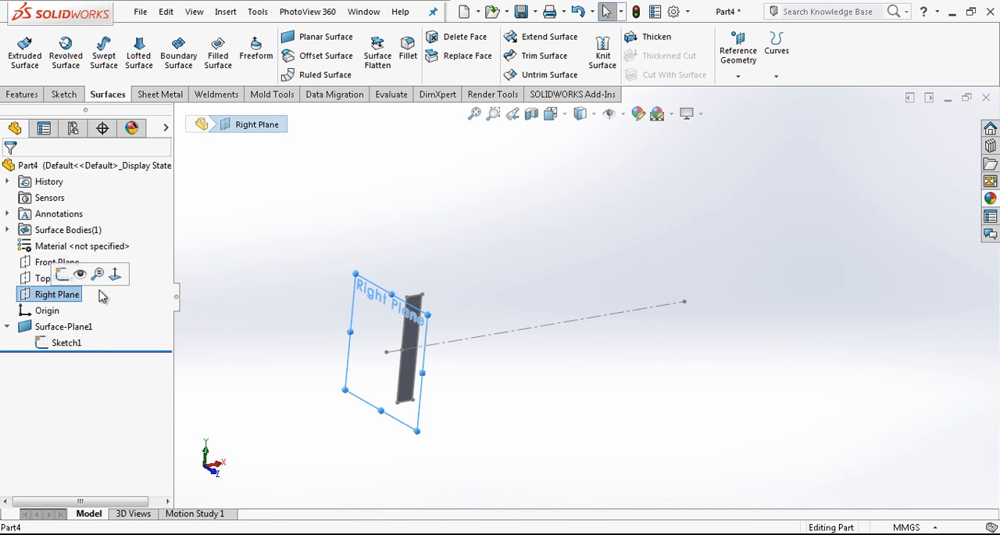
pyautogui.click(738, 66)
pyautogui.click(743, 92)
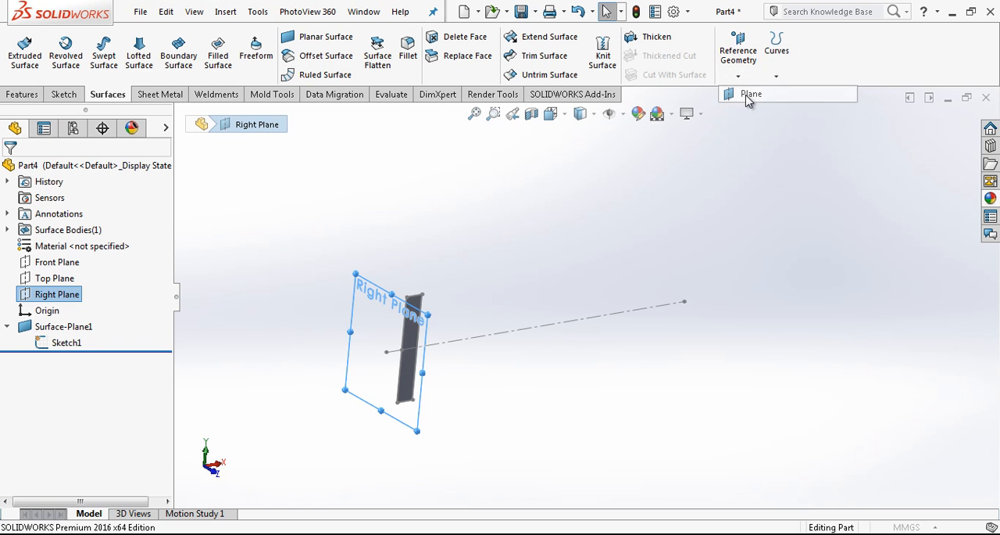
pyautogui.click(685, 303)
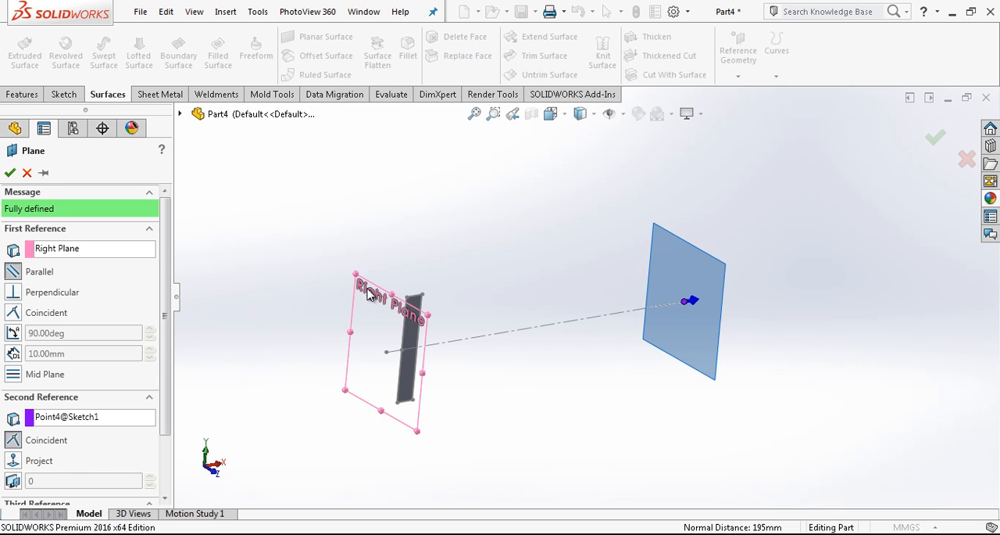
pyautogui.click(10, 173)
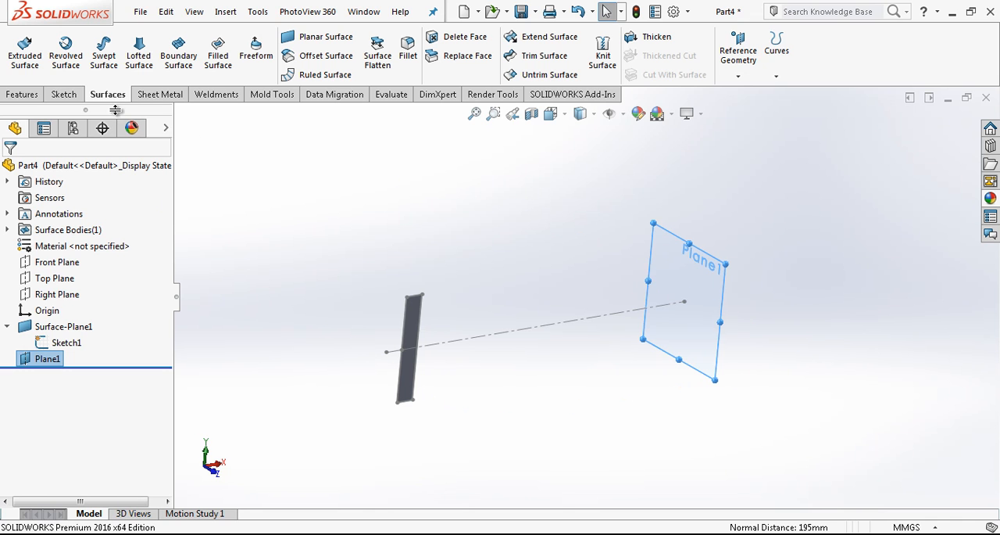
# Open a sketch on the new reference plane and draw a slanted line about 97 mm long passing near the origin
pyautogui.click(63, 94)
pyautogui.click(20, 49)
pyautogui.click(95, 36)
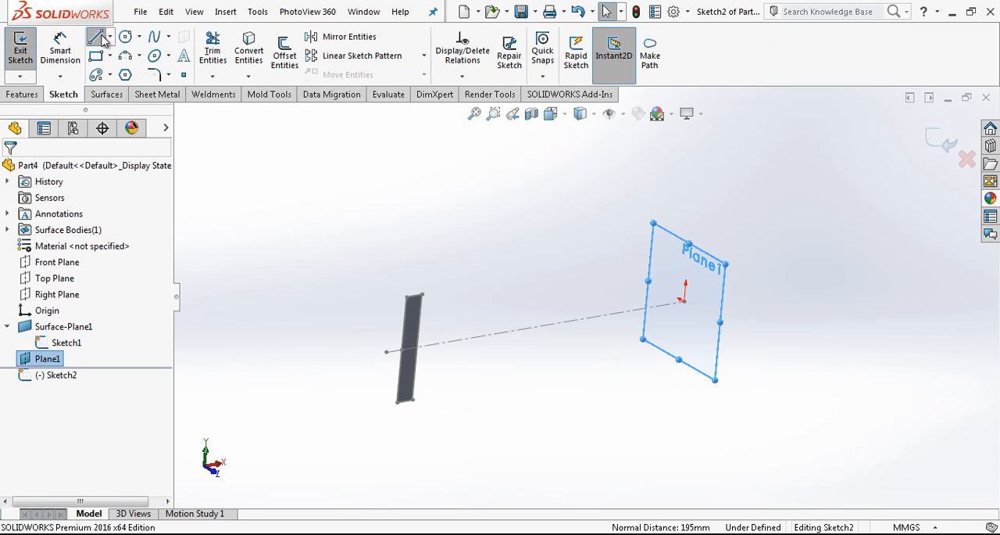
pyautogui.click(637, 262)
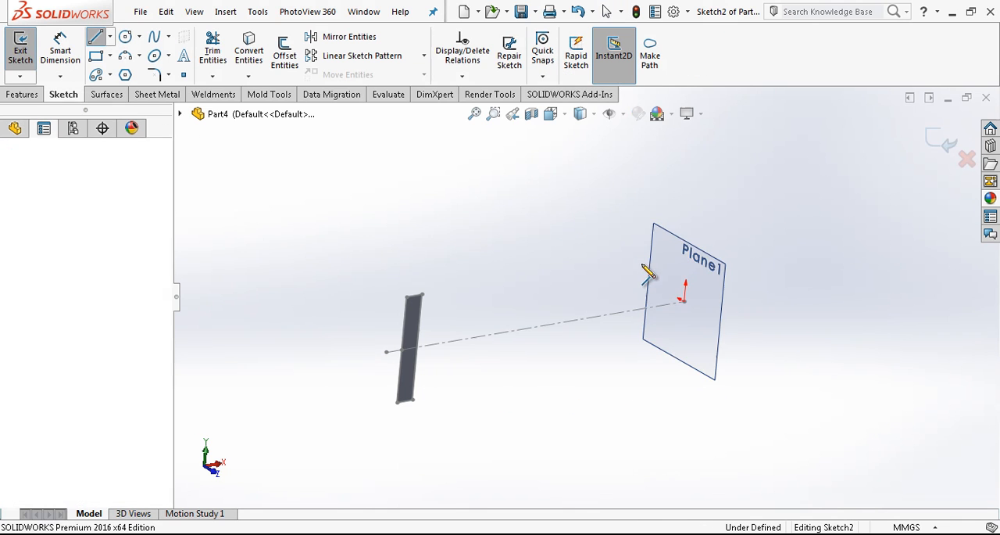
pyautogui.click(745, 365)
pyautogui.press('Escape')
# Add a midpoint relation between the slanted line and the far endpoint of the first sketch's construction line
pyautogui.moveTo(745, 365); pyautogui.dragTo(661, 303, button='middle')
pyautogui.click(649, 305)
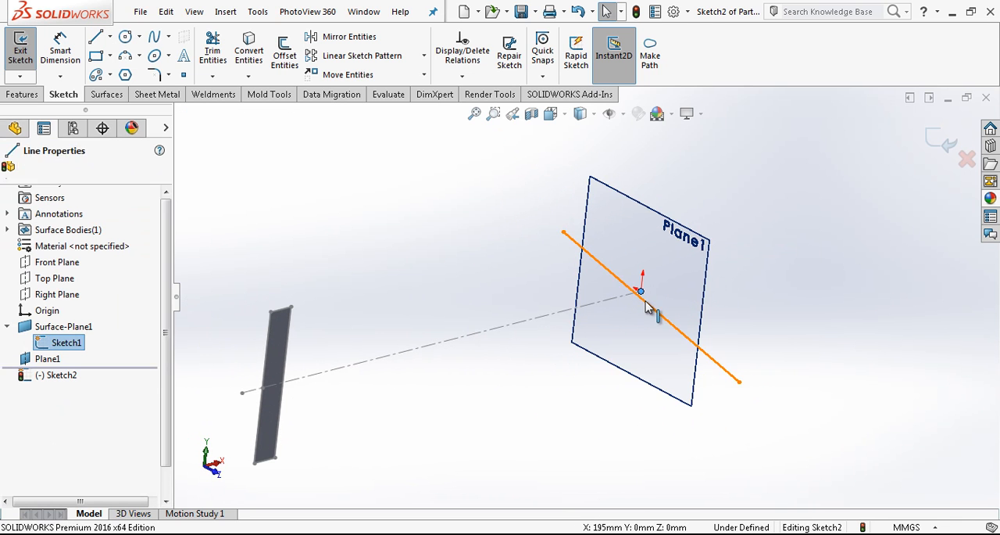
pyautogui.keyDown('ctrl'); pyautogui.click(642, 292); pyautogui.keyUp('ctrl')
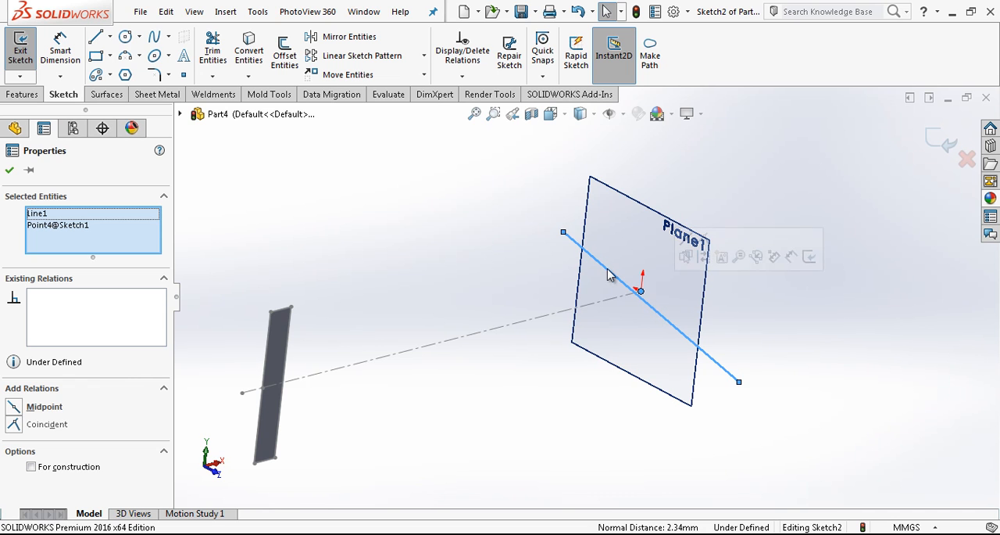
pyautogui.click(45, 405)
pyautogui.click(195, 104)
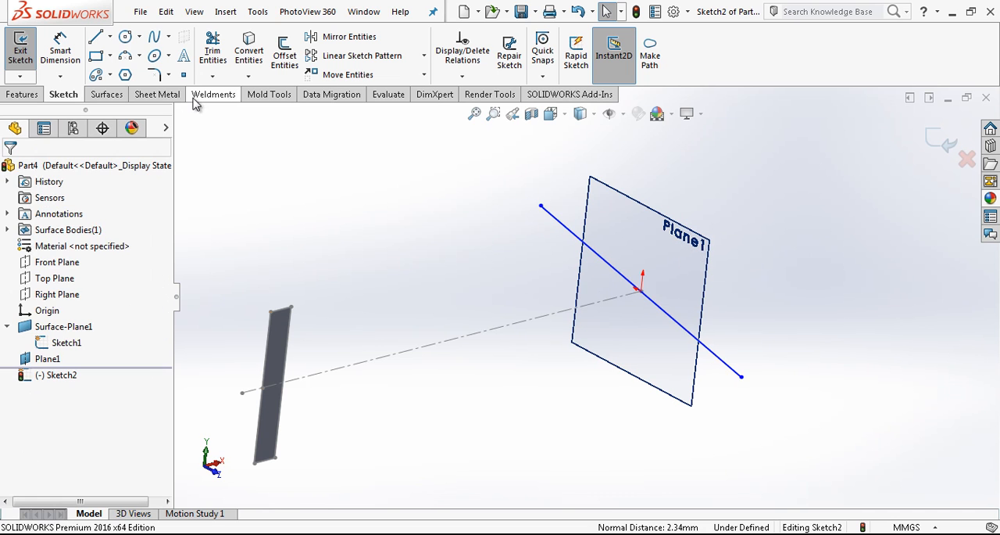
# Draw a line about 60 mm long from the slanted line's midpoint, convert it to construction geometry and make it horizontal
pyautogui.click(96, 37)
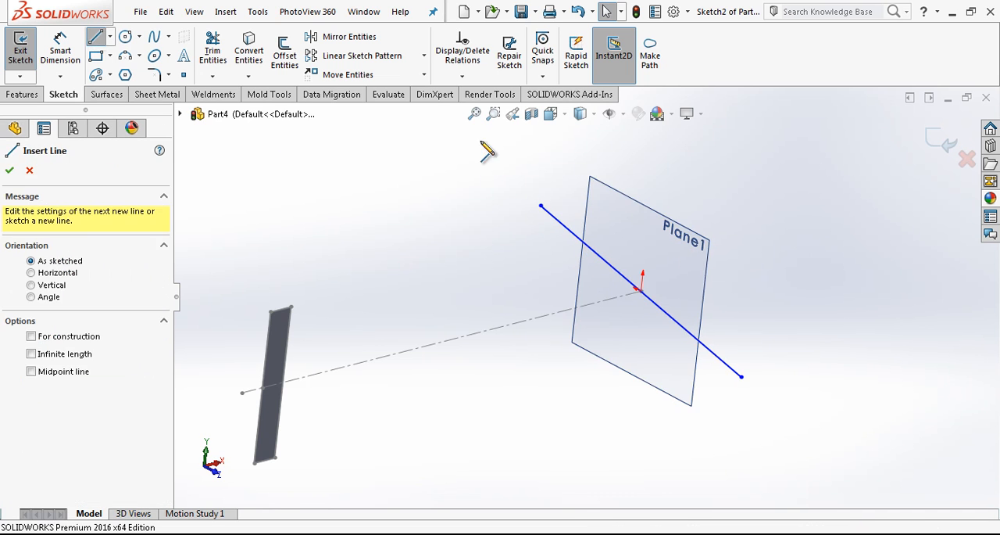
pyautogui.click(641, 290)
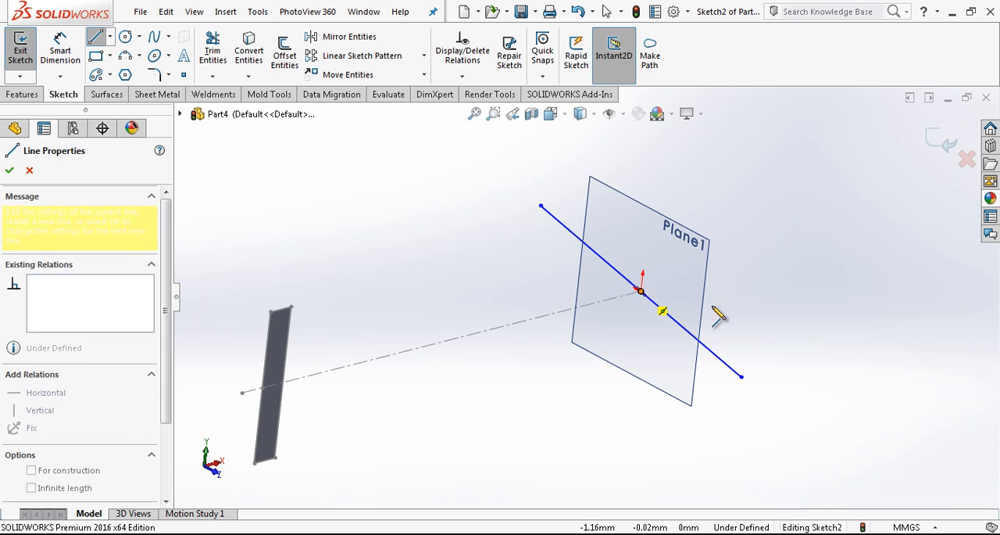
pyautogui.click(749, 355)
pyautogui.press('Escape')
pyautogui.click(726, 340)
pyautogui.click(783, 294)
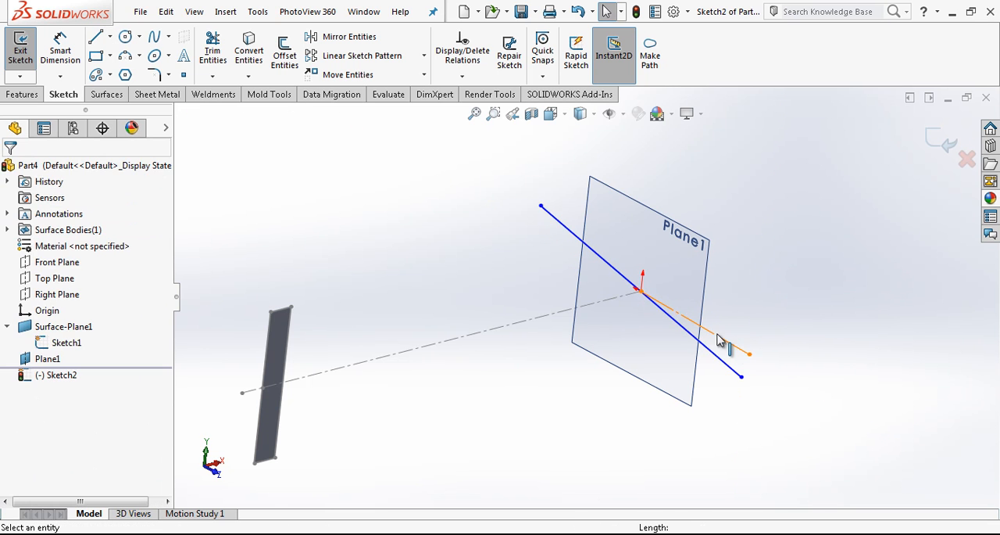
pyautogui.click(717, 334)
pyautogui.click(758, 275)
pyautogui.click(728, 293)
# Dimension the angle between the slanted line and the horizontal construction line as 5°
pyautogui.moveTo(687, 352); pyautogui.dragTo(681, 295, button='right')
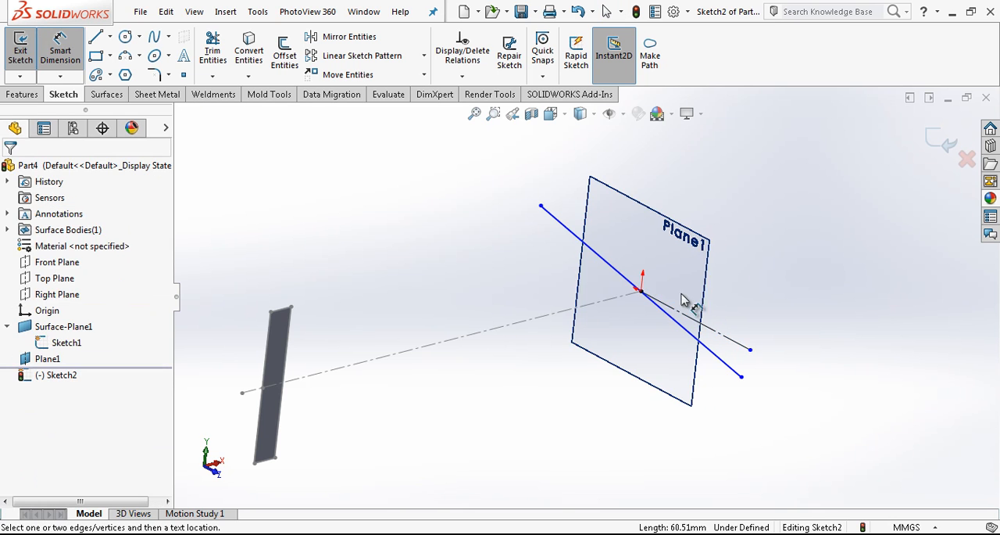
pyautogui.click(727, 363)
pyautogui.click(738, 344)
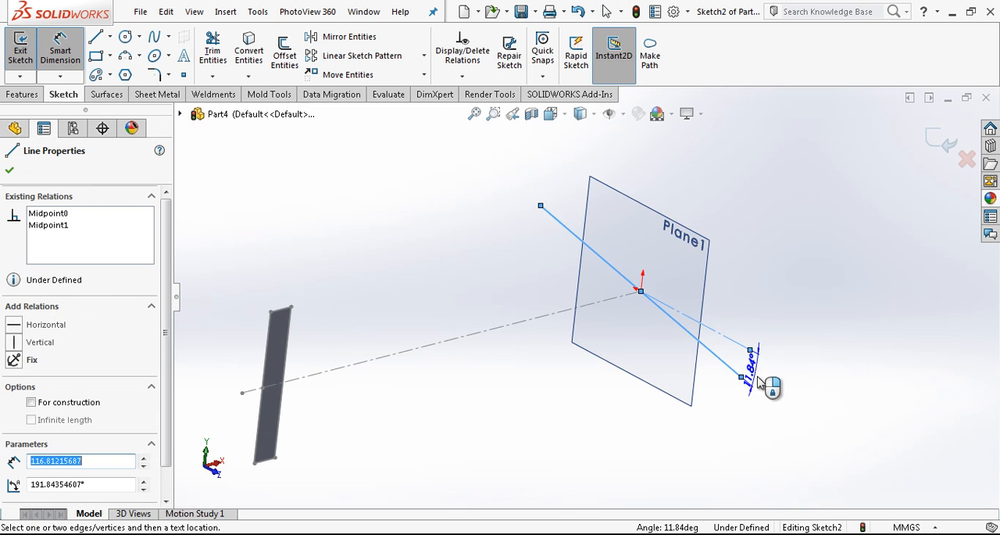
pyautogui.click(762, 388)
pyautogui.write('5')
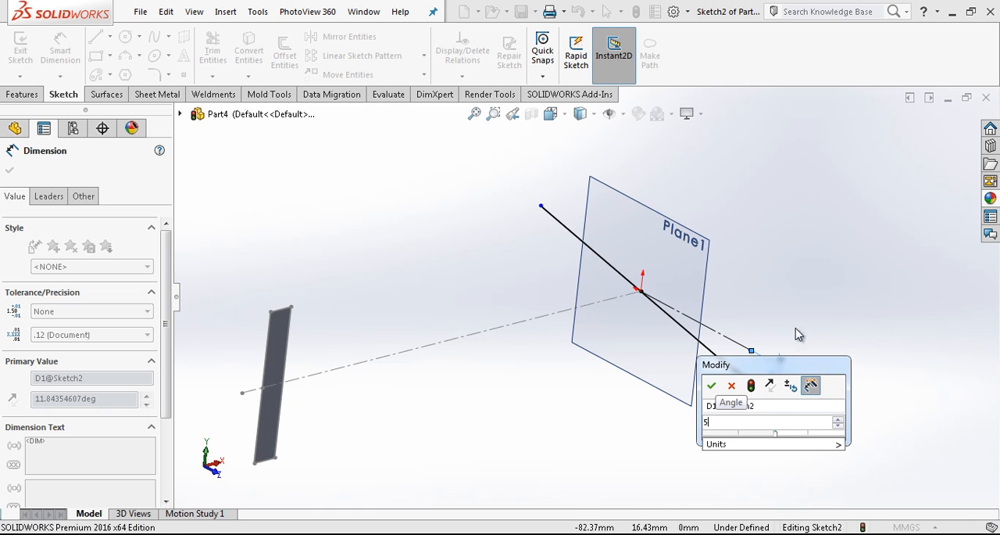
pyautogui.press('Return')
# Dimension the slanted line's length as 160 mm and close the sketch
pyautogui.click(719, 343)
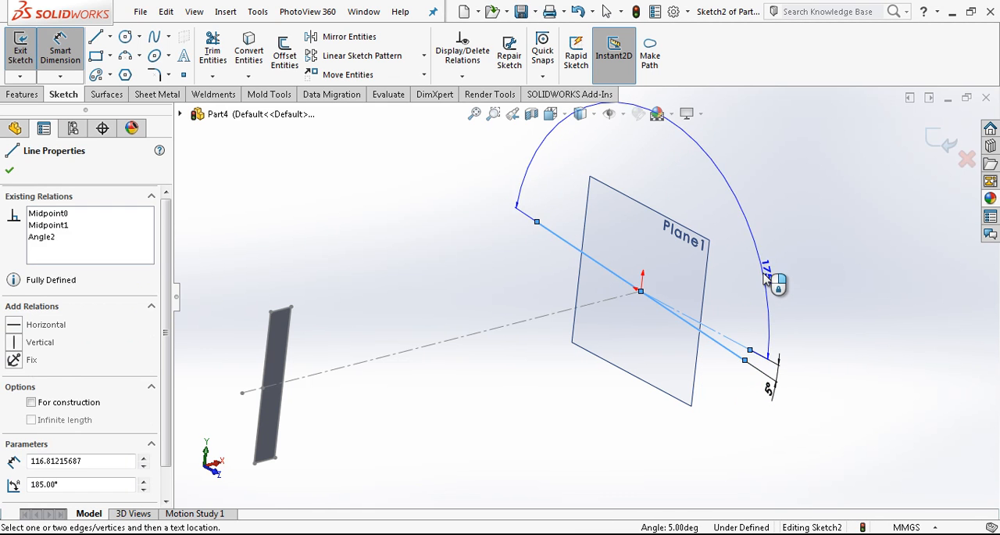
pyautogui.click(778, 291)
pyautogui.write('160')
pyautogui.press('Return')
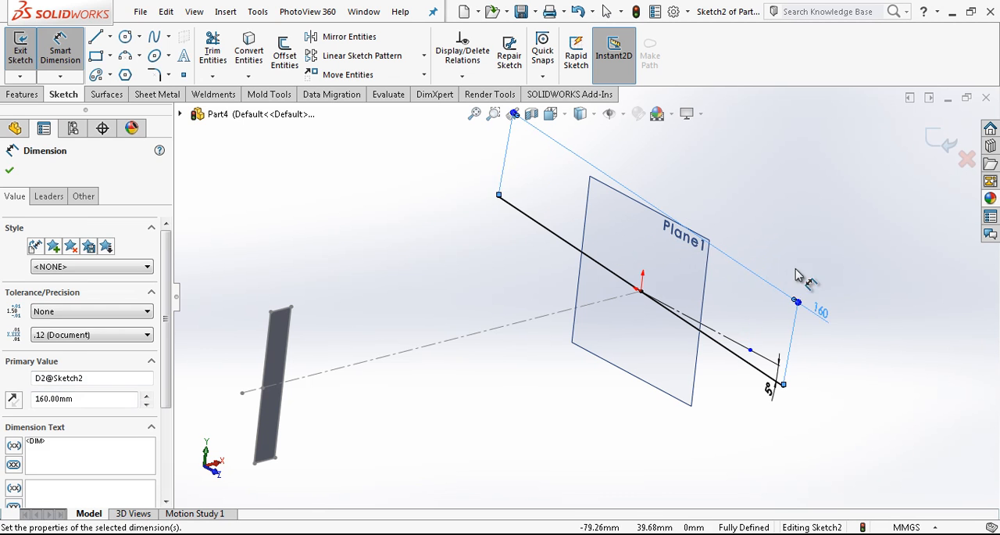
pyautogui.click(815, 224)
pyautogui.moveTo(742, 283); pyautogui.dragTo(717, 283, button='middle')
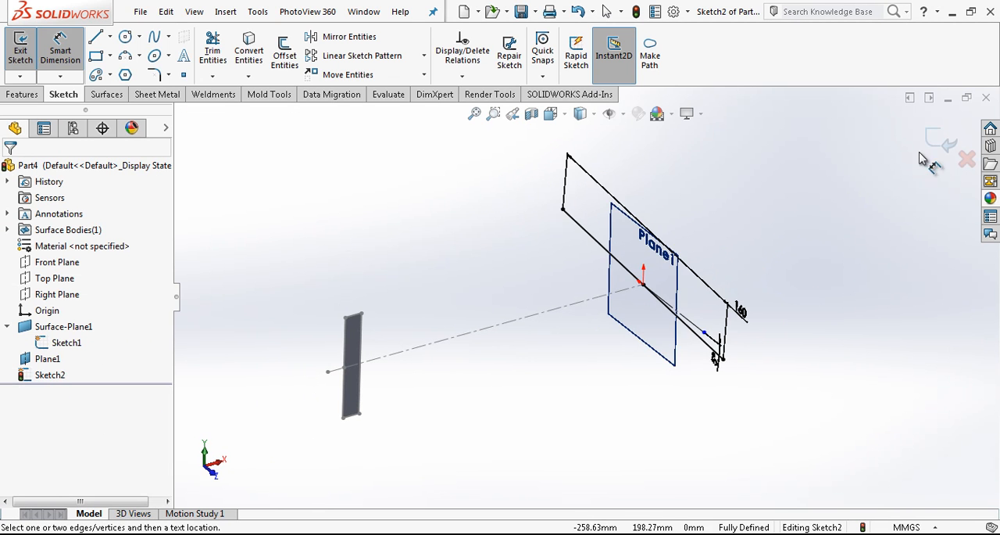
pyautogui.click(942, 143)
# Extrude the slanted line sketch as a blind surface 10 mm deep
pyautogui.click(109, 94)
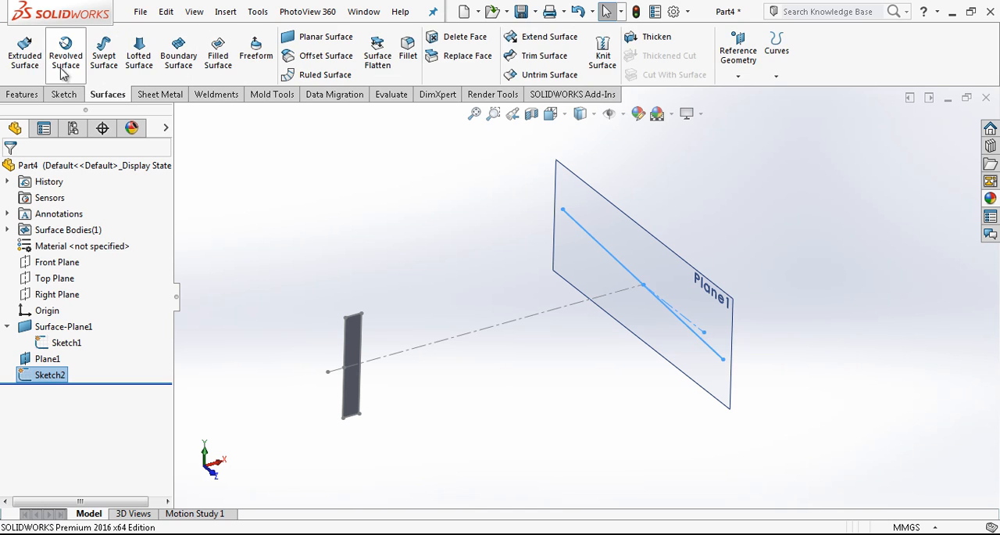
pyautogui.click(25, 51)
pyautogui.press('Return')
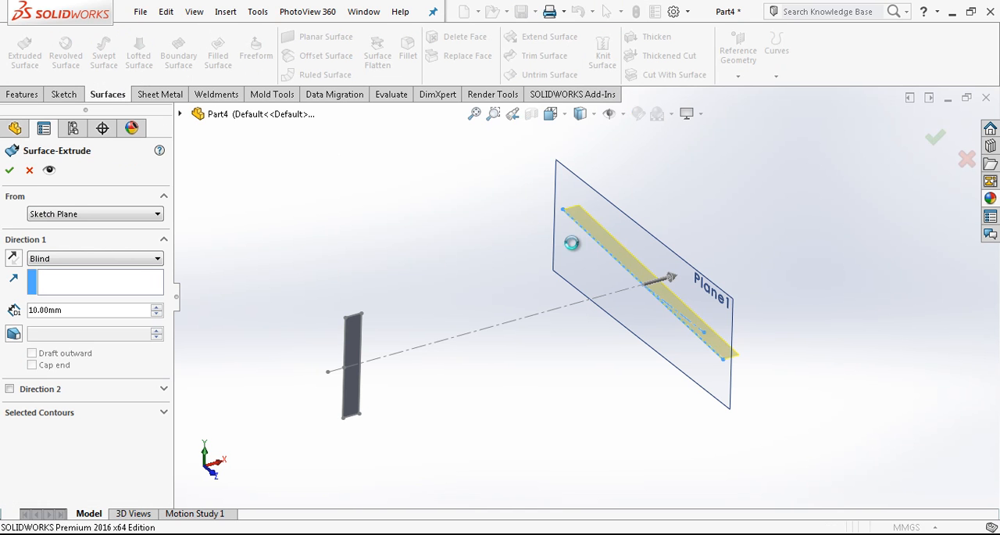
# Hide the reference plane Plane1 and the first sketch with its long construction line
pyautogui.click(590, 188)
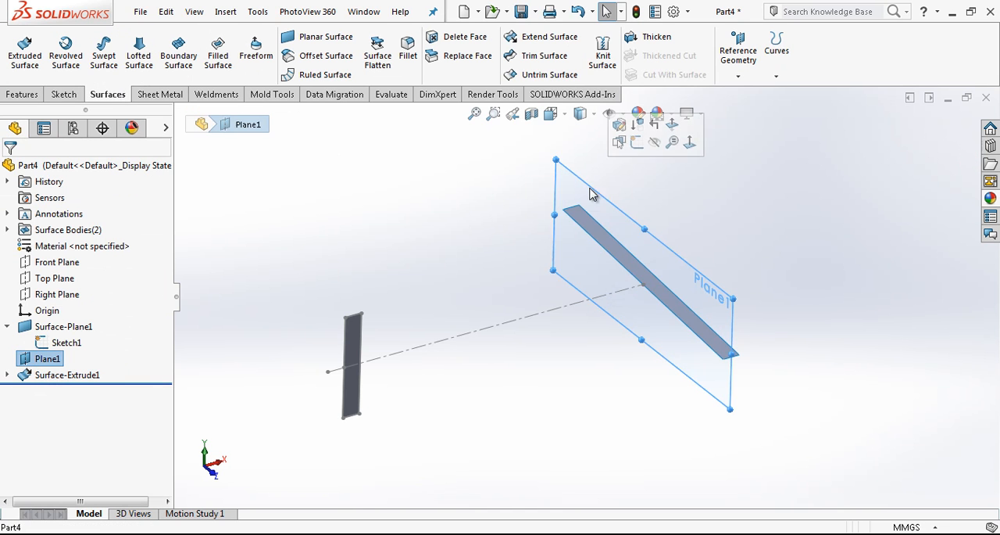
pyautogui.click(655, 141)
pyautogui.click(399, 346)
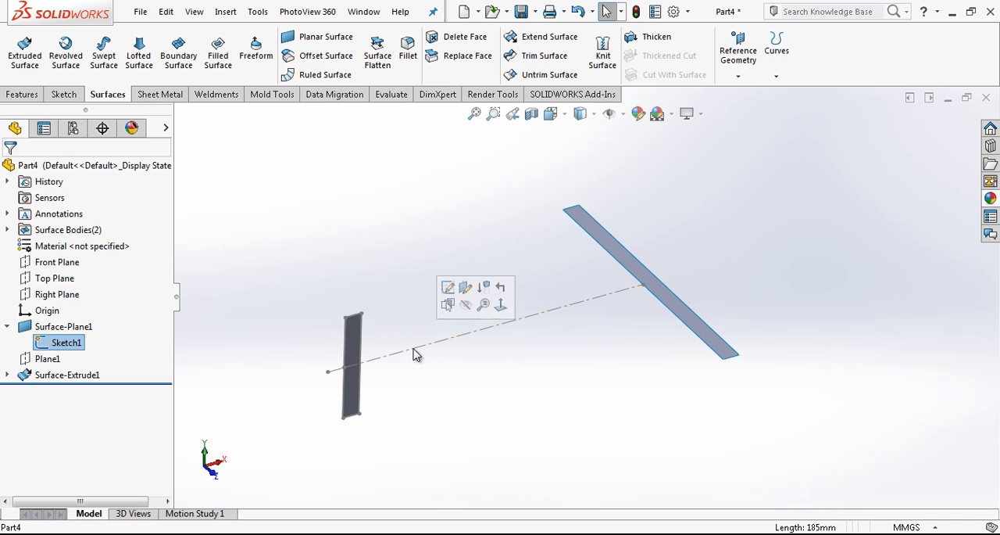
pyautogui.click(458, 304)
pyautogui.moveTo(471, 277)
pyautogui.mouseDown(button='middle')
pyautogui.moveTo(412, 323)
pyautogui.moveTo(581, 296)
pyautogui.mouseUp(button='middle')
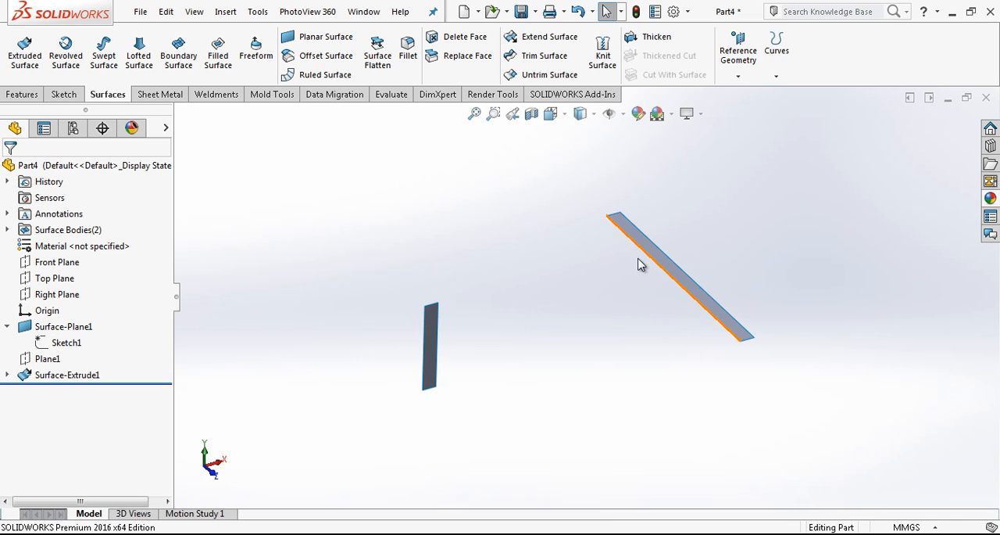
# Loft a surface between the facing edges of the planar and extruded surfaces, with the start constraint set to Tangency To Face
pyautogui.click(136, 55)
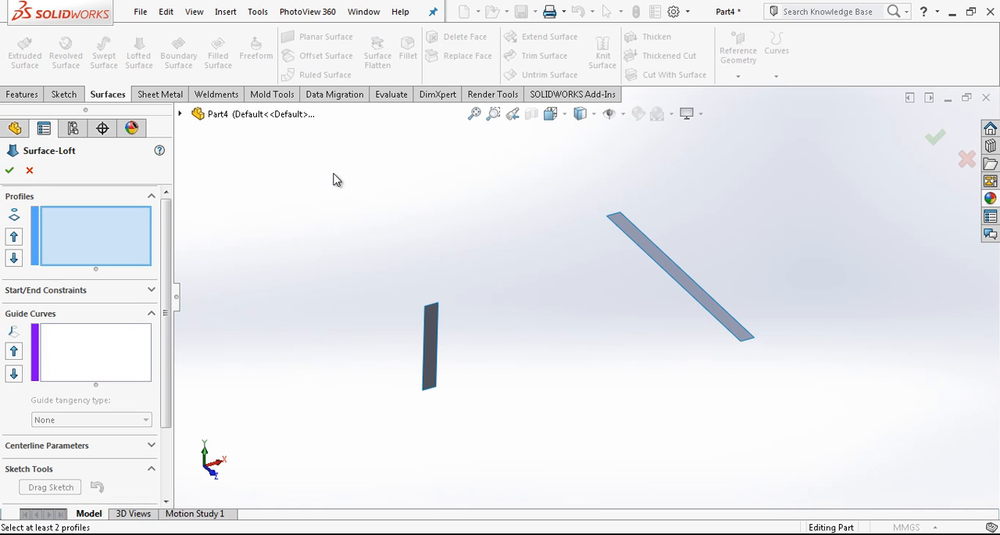
pyautogui.click(438, 316)
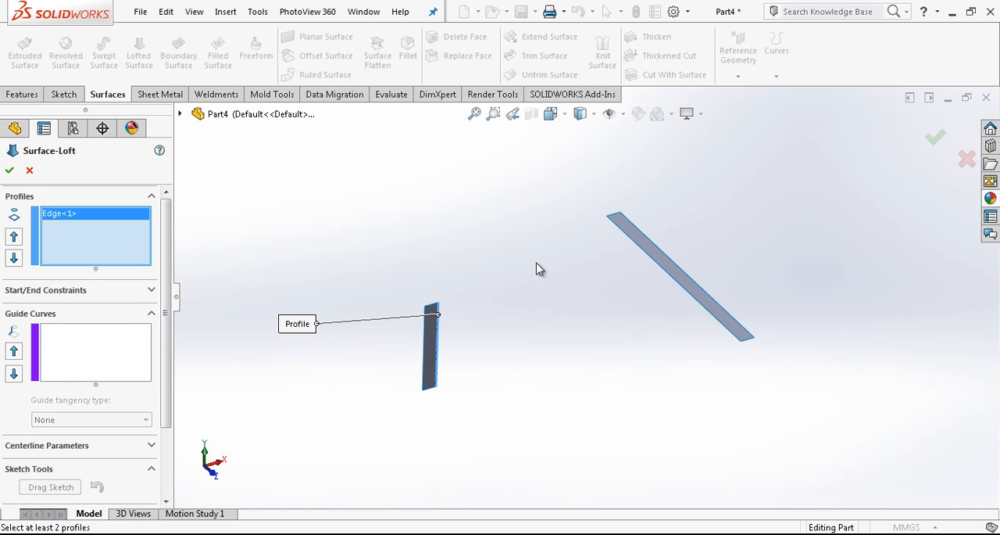
pyautogui.click(615, 227)
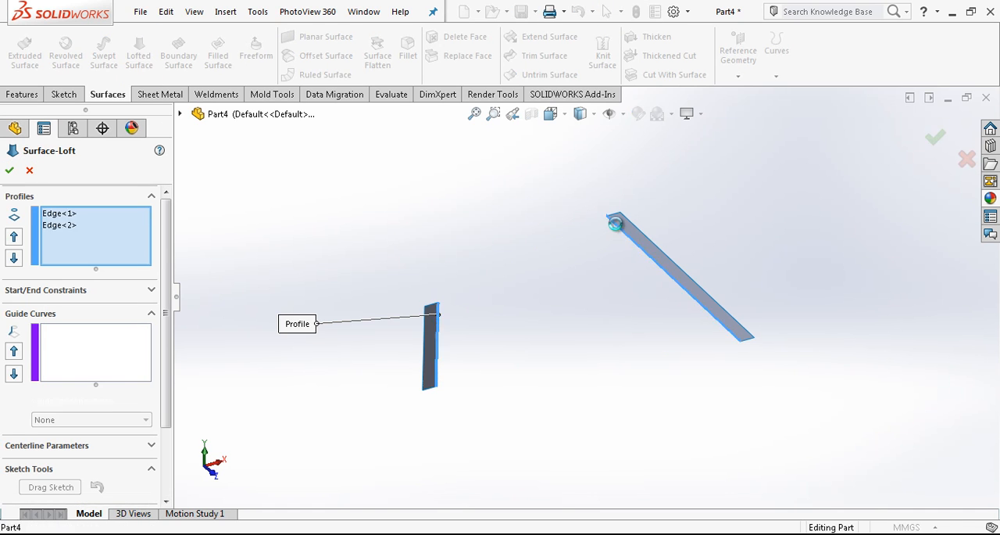
pyautogui.click(67, 214)
pyautogui.click(77, 290)
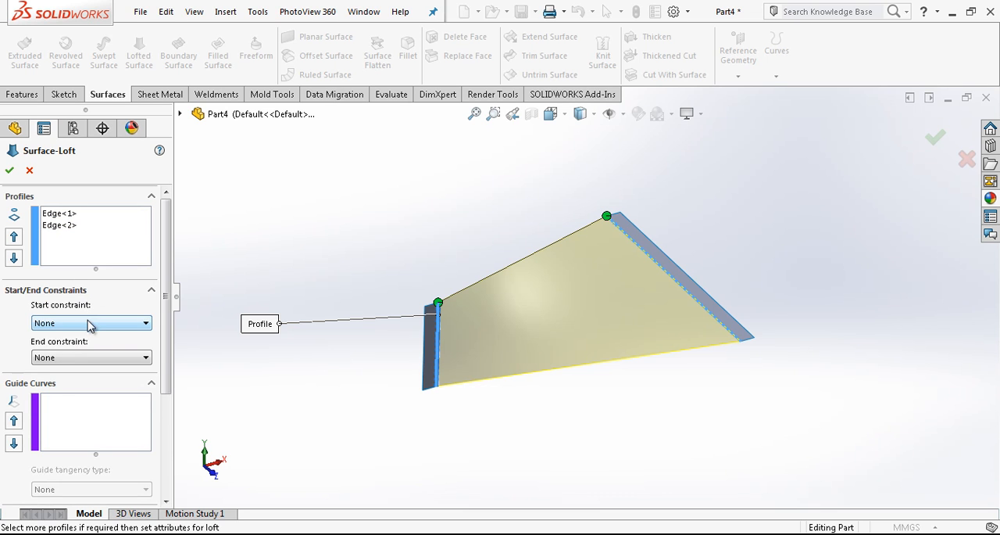
pyautogui.click(90, 323)
pyautogui.click(88, 352)
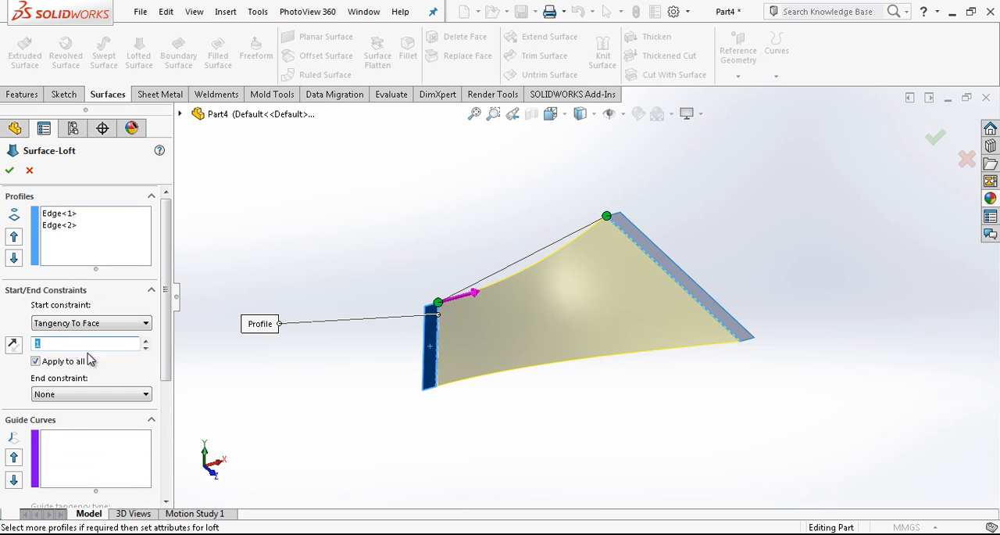
pyautogui.click(9, 170)
pyautogui.moveTo(478, 213); pyautogui.dragTo(290, 246, button='middle')
# Open a sketch on the Top Plane and draw a horizontal construction line about 133 mm long from the origin
pyautogui.click(69, 261)
pyautogui.moveTo(513, 246)
pyautogui.mouseDown(button='middle')
pyautogui.moveTo(562, 260)
pyautogui.moveTo(527, 253)
pyautogui.mouseUp(button='middle')
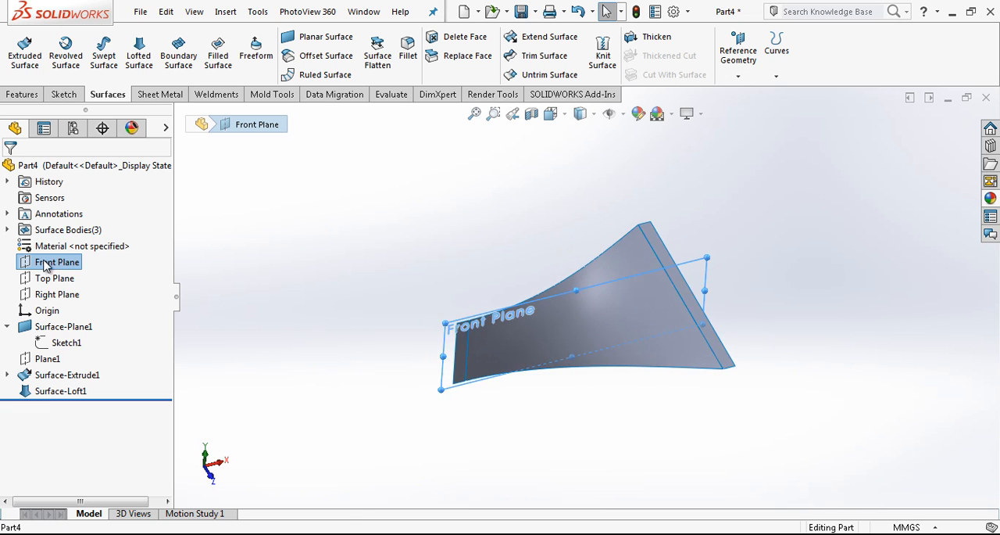
pyautogui.click(55, 278)
pyautogui.click(123, 259)
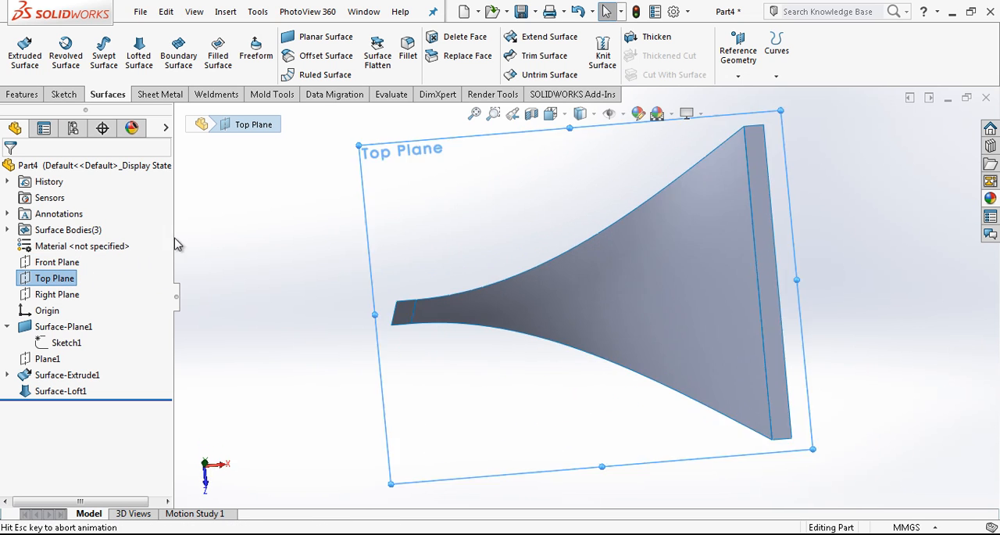
pyautogui.rightClick(514, 170)
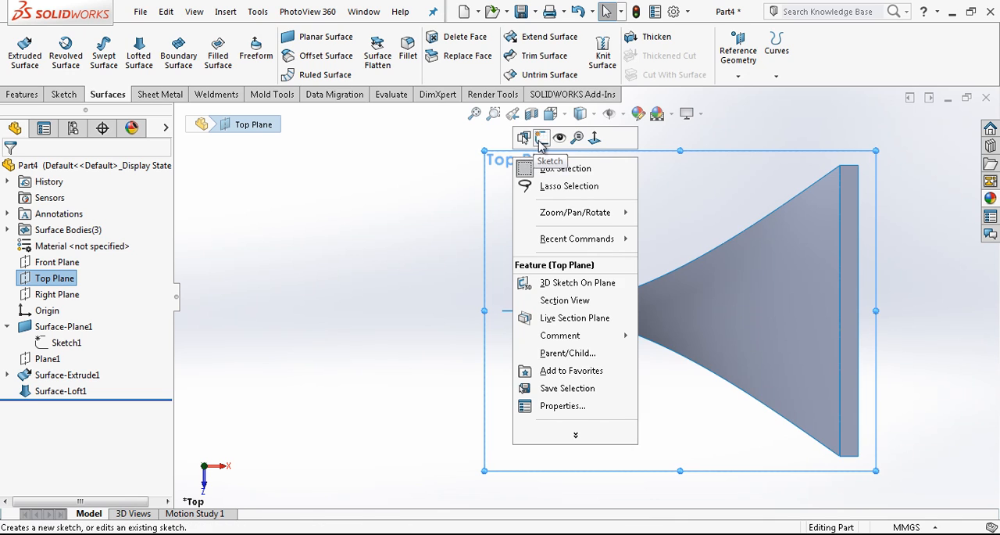
pyautogui.click(523, 143)
pyautogui.press('l')
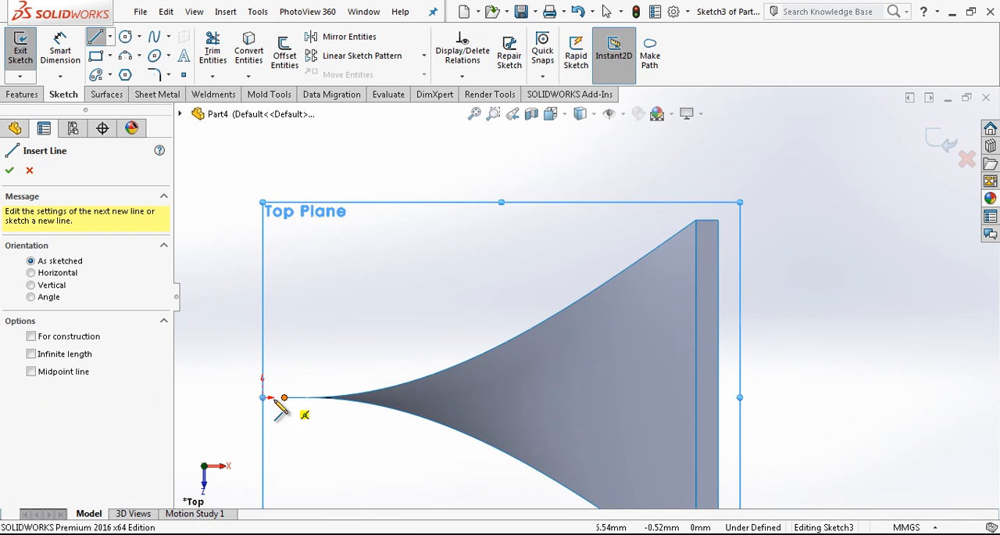
pyautogui.click(263, 397)
pyautogui.click(558, 397)
pyautogui.press('Escape')
pyautogui.click(591, 357)
# Dimension the horizontal construction line's length as 120 mm
pyautogui.moveTo(493, 306); pyautogui.dragTo(492, 237, button='right')
pyautogui.click(511, 396)
pyautogui.click(471, 286)
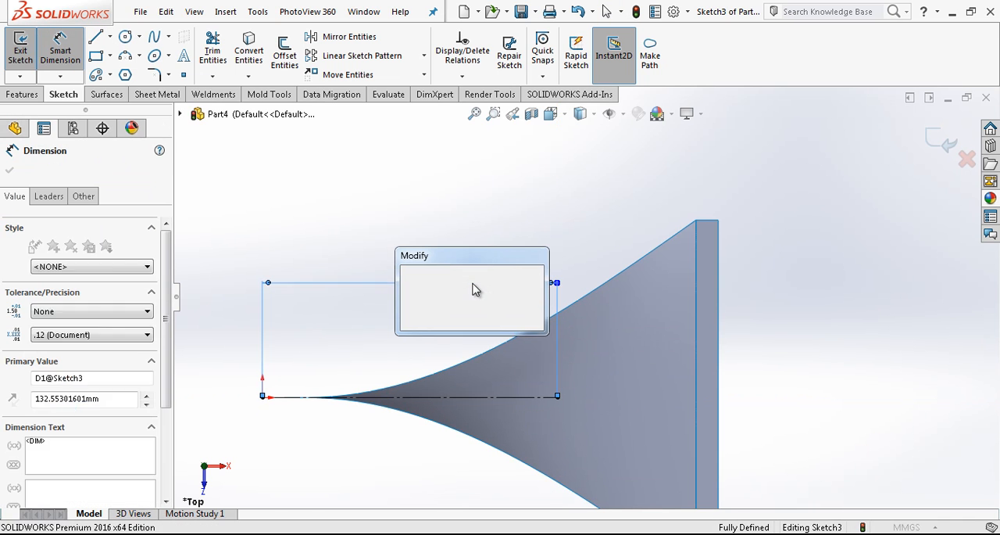
pyautogui.write('120')
pyautogui.press('Return')
pyautogui.scroll(3, 625, 338)
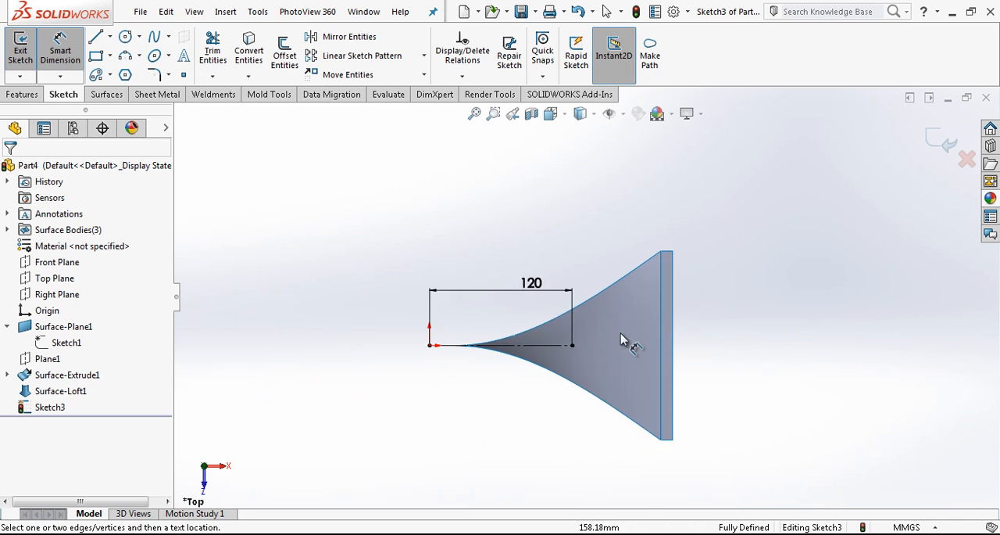
pyautogui.scroll(-3, 733, 313)
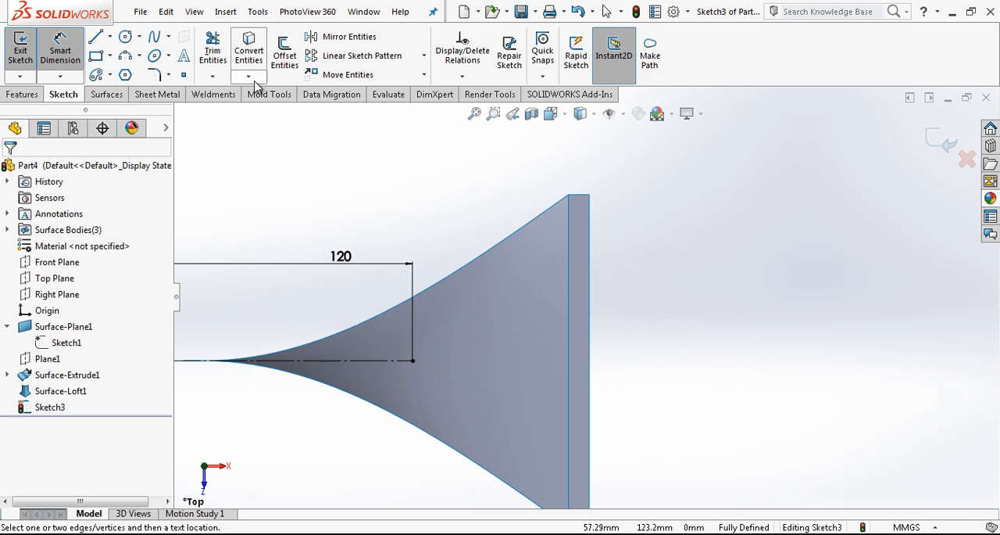
pyautogui.click(154, 37)
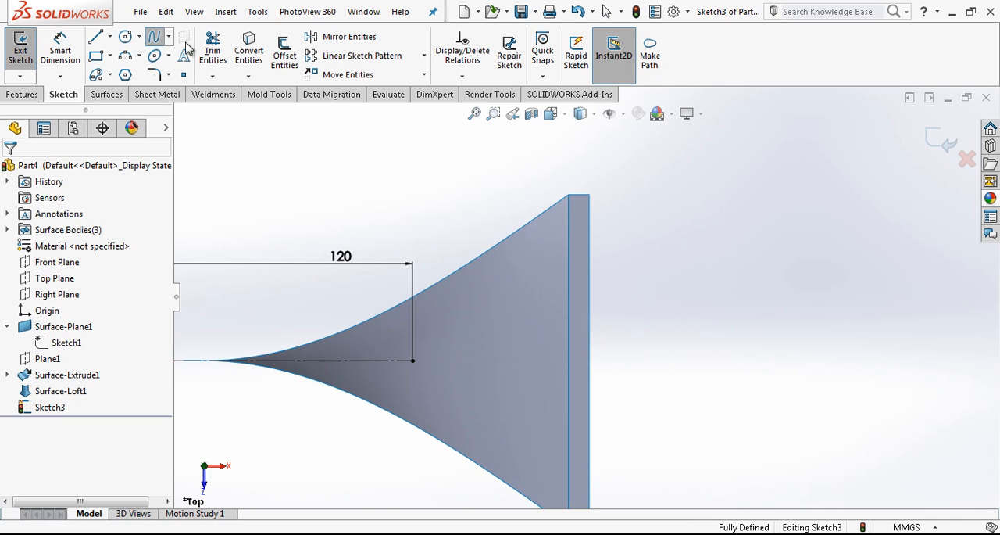
pyautogui.click(590, 228)
pyautogui.press('Escape')
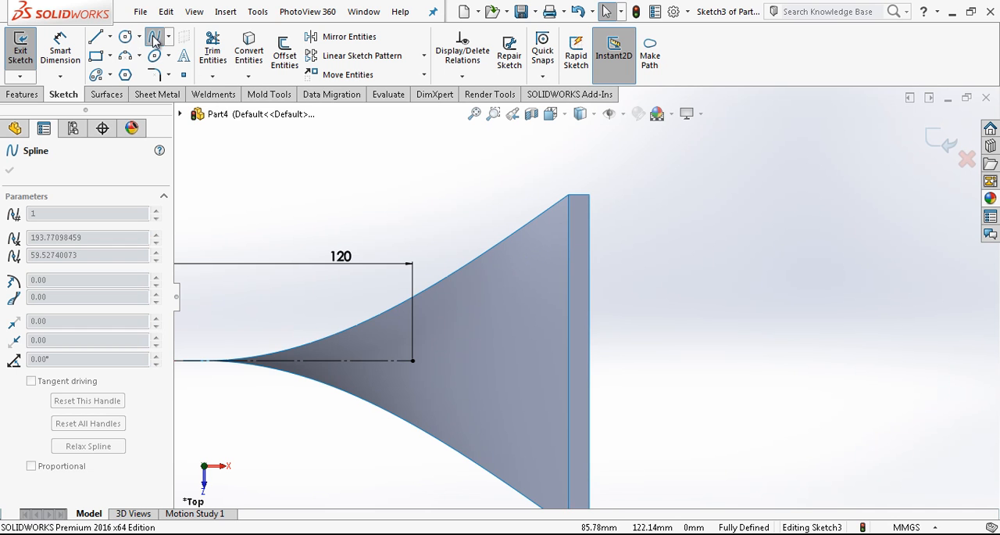
# Draw a two-point spline from the loft's wide edge to the construction line's free endpoint and bow it outward with its tangent handles
pyautogui.click(154, 39)
pyautogui.click(568, 230)
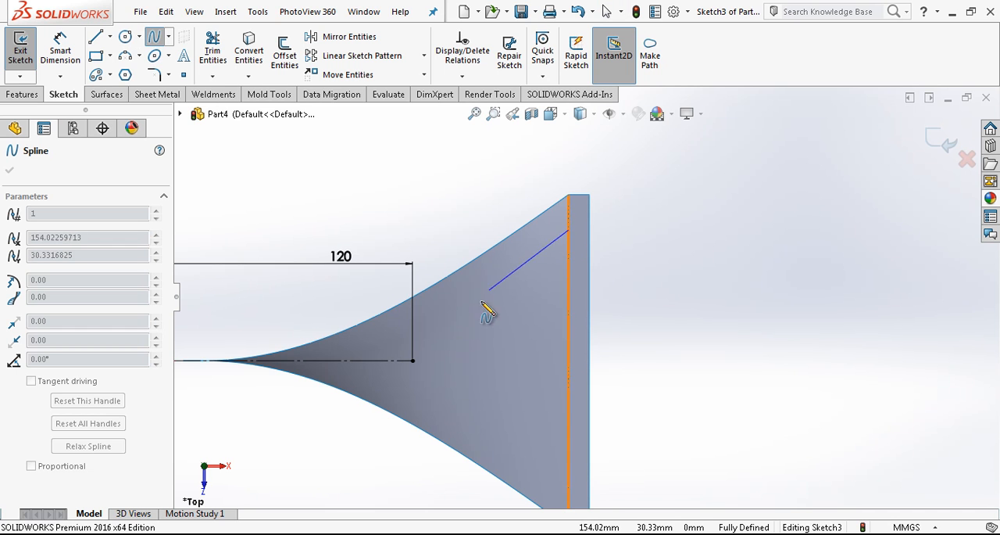
pyautogui.click(413, 360)
pyautogui.press('Escape')
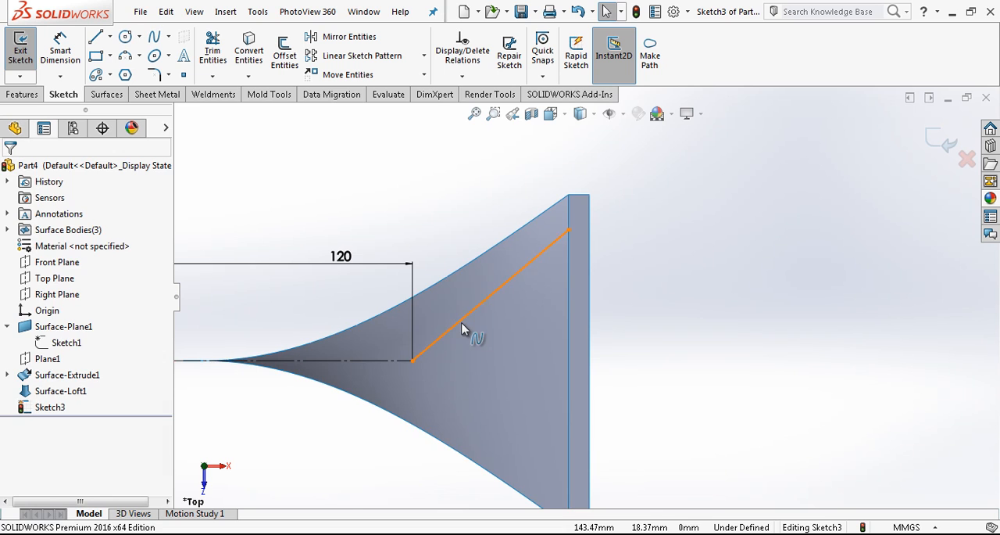
pyautogui.click(461, 323)
pyautogui.moveTo(455, 325); pyautogui.dragTo(534, 240)
pyautogui.click(626, 320)
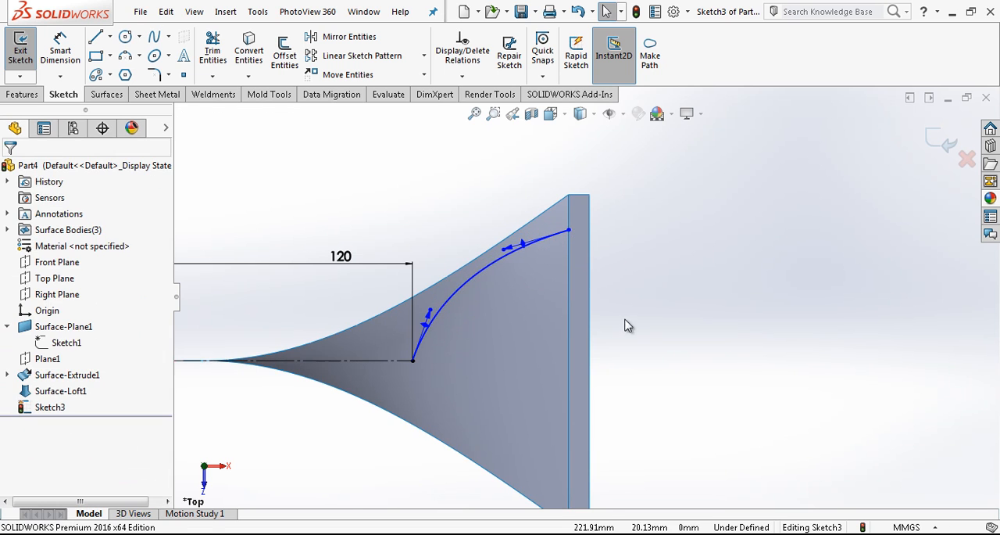
# Dimension the angle between the spline's upper tangent handle and the loft's wide edge as 55°
pyautogui.moveTo(626, 321); pyautogui.dragTo(623, 274, button='right')
pyautogui.click(570, 271)
pyautogui.click(523, 240)
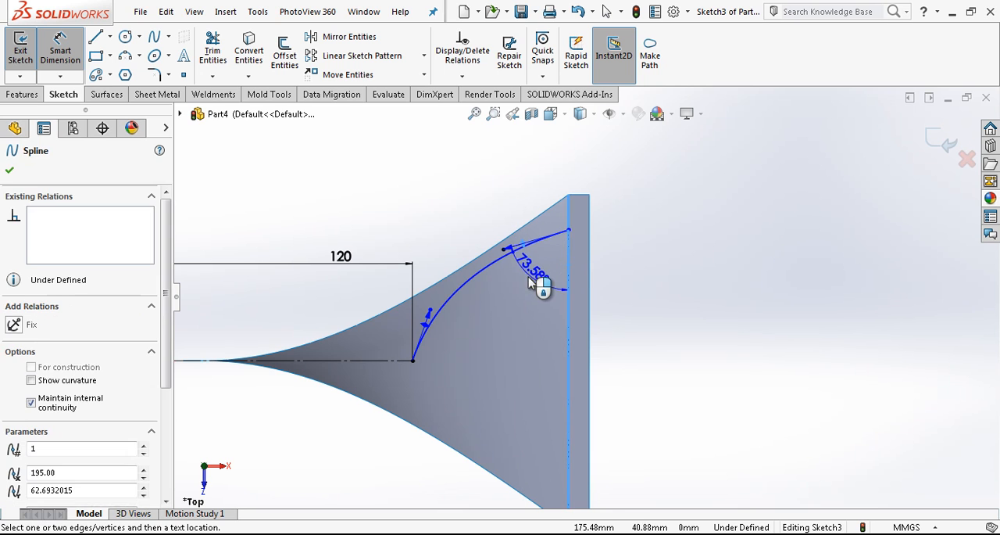
pyautogui.click(537, 281)
pyautogui.write('55')
pyautogui.press('Return')
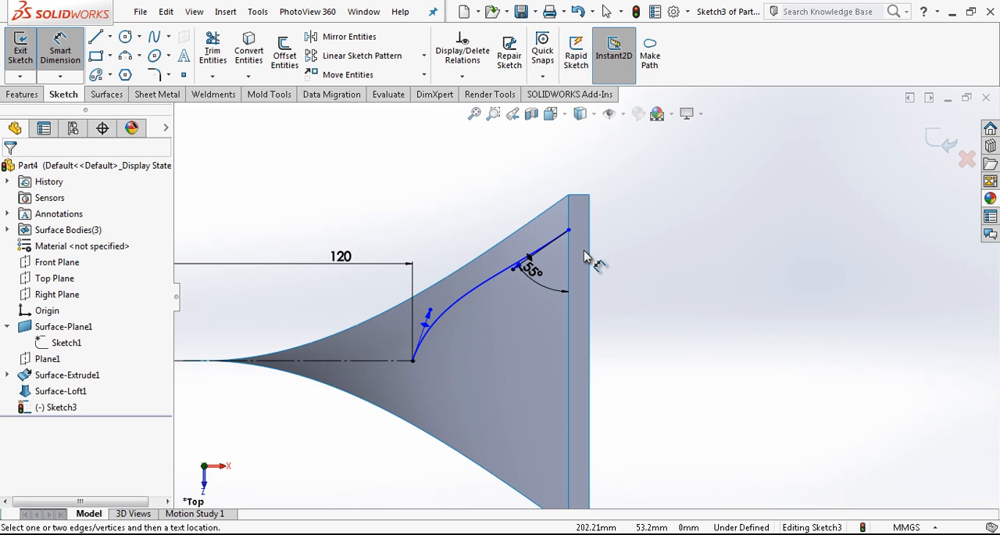
# Dimension the spline's tangent handle lengths as 65 at the construction line end and 150 at the wide edge end
pyautogui.click(433, 311)
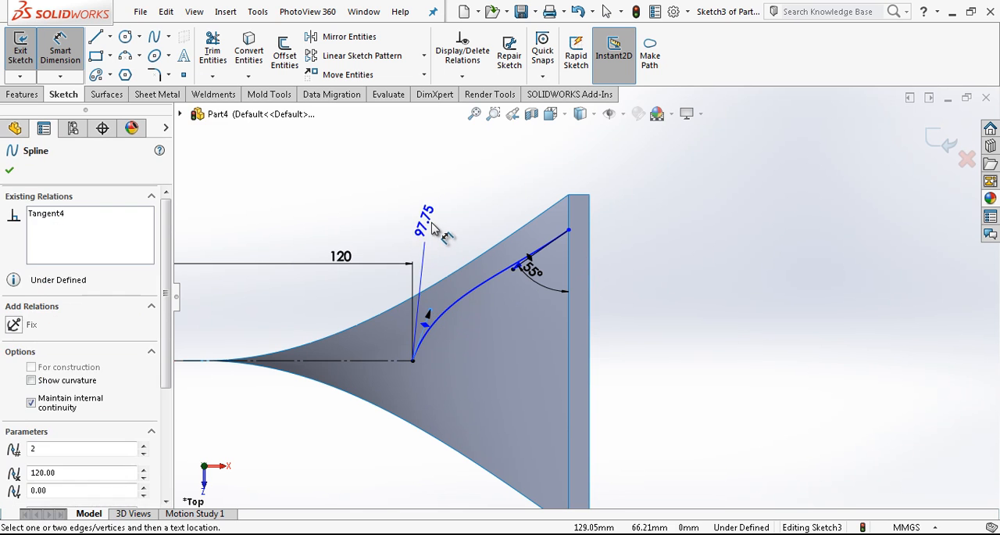
pyautogui.click(432, 223)
pyautogui.write('65')
pyautogui.press('Return')
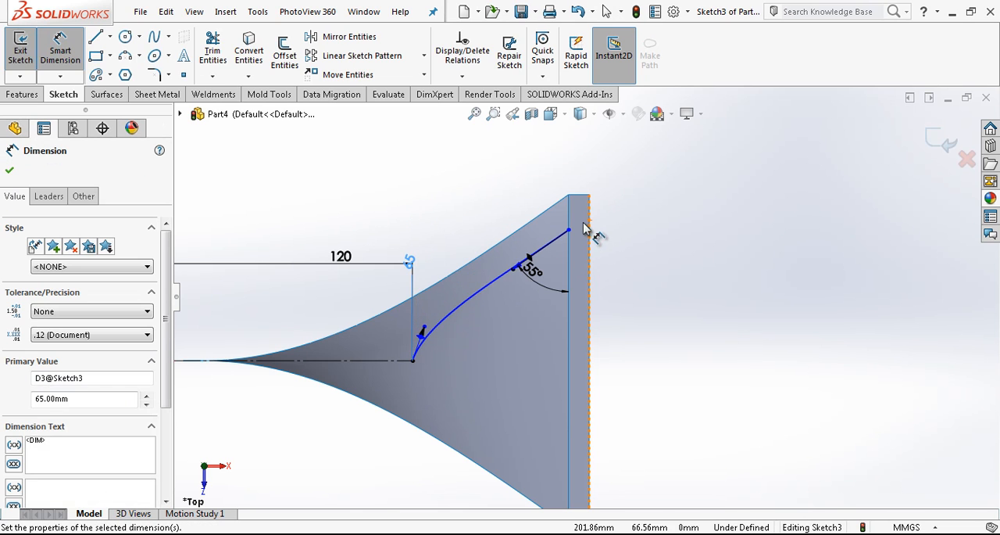
pyautogui.click(515, 271)
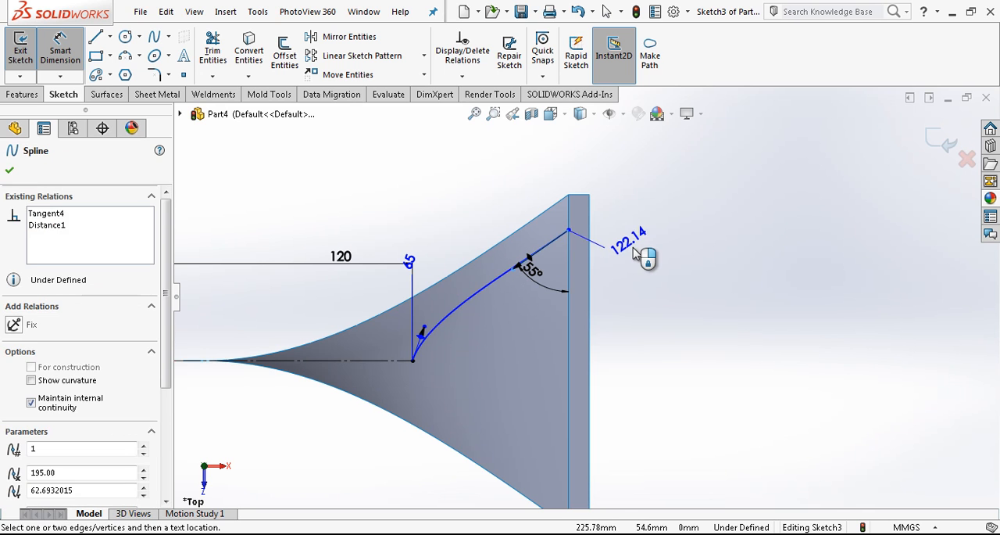
pyautogui.click(643, 255)
pyautogui.press('Return')
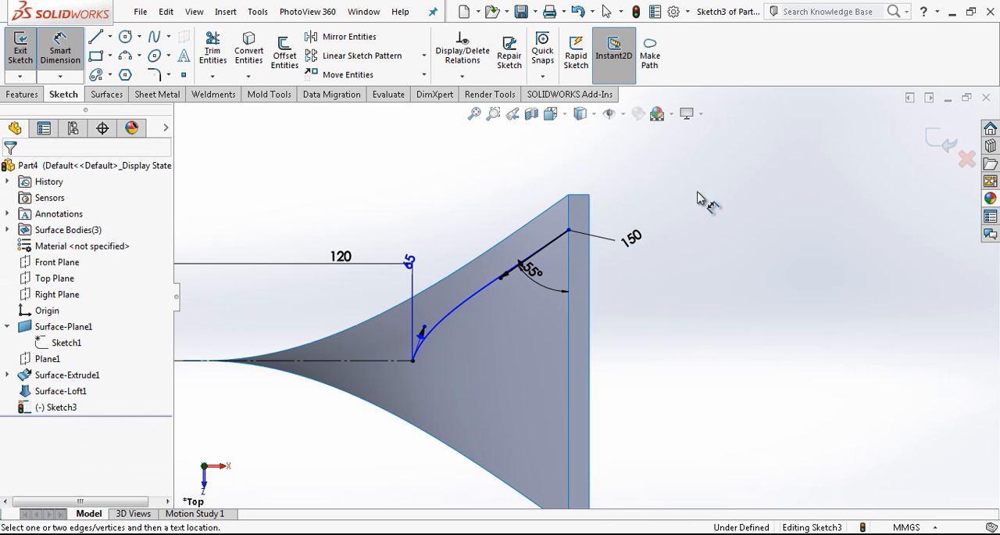
# Dimension the distance between the spline's upper endpoint and the top corner of the loft's wide edge as 15 mm
pyautogui.click(570, 230)
pyautogui.click(578, 202)
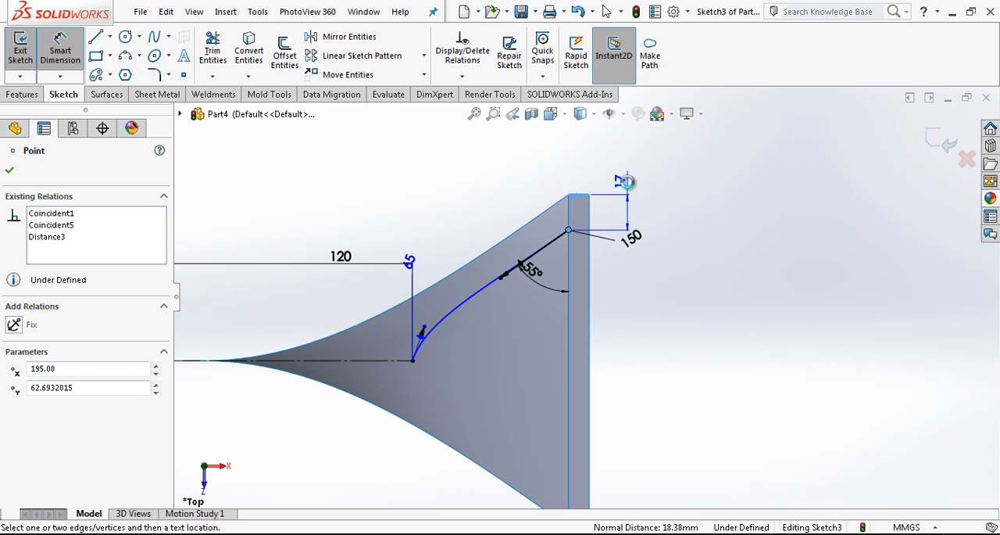
pyautogui.click(628, 181)
pyautogui.write('15')
pyautogui.press('Return')
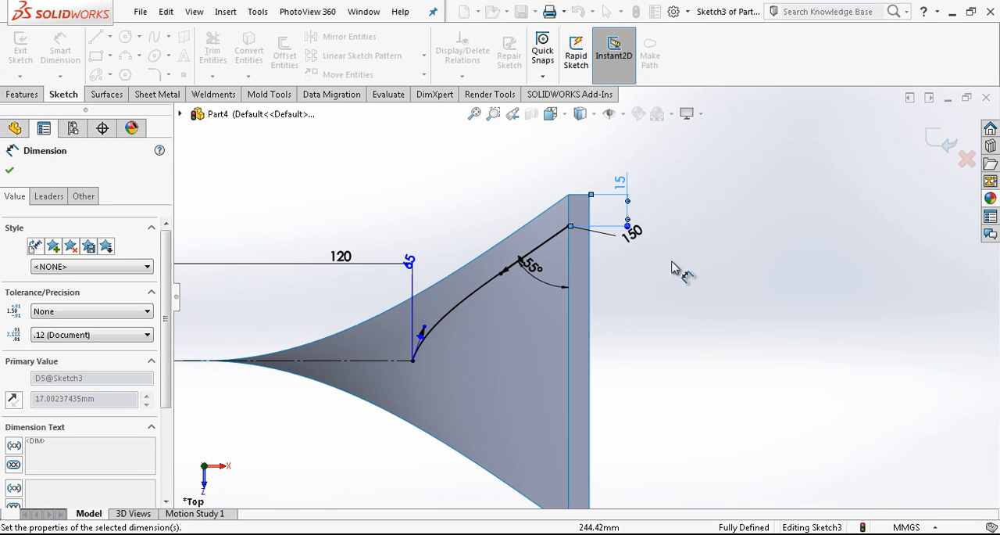
# Swing the spline's tangent handle at the construction line end upright and set its tangent angle to 90°
pyautogui.click(422, 339)
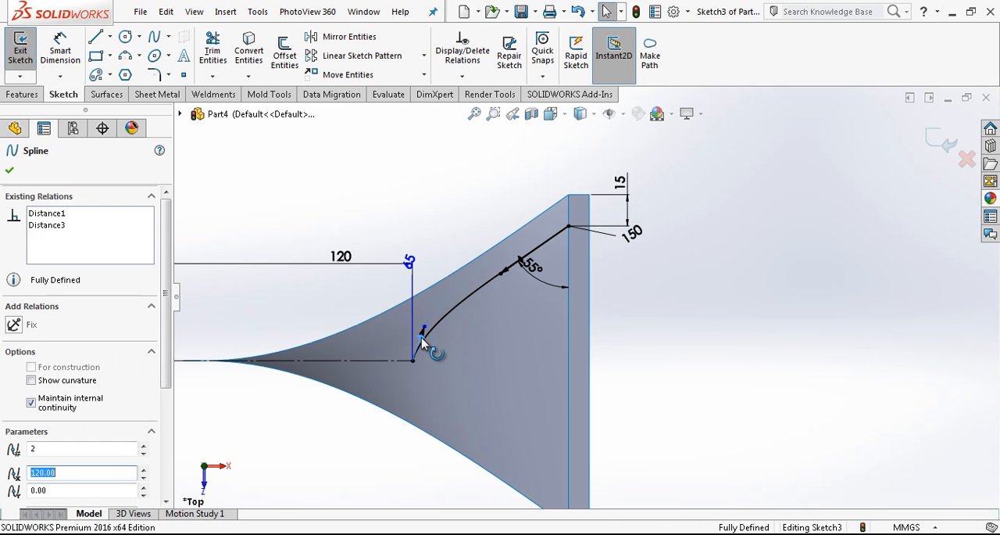
pyautogui.moveTo(419, 339); pyautogui.dragTo(413, 337)
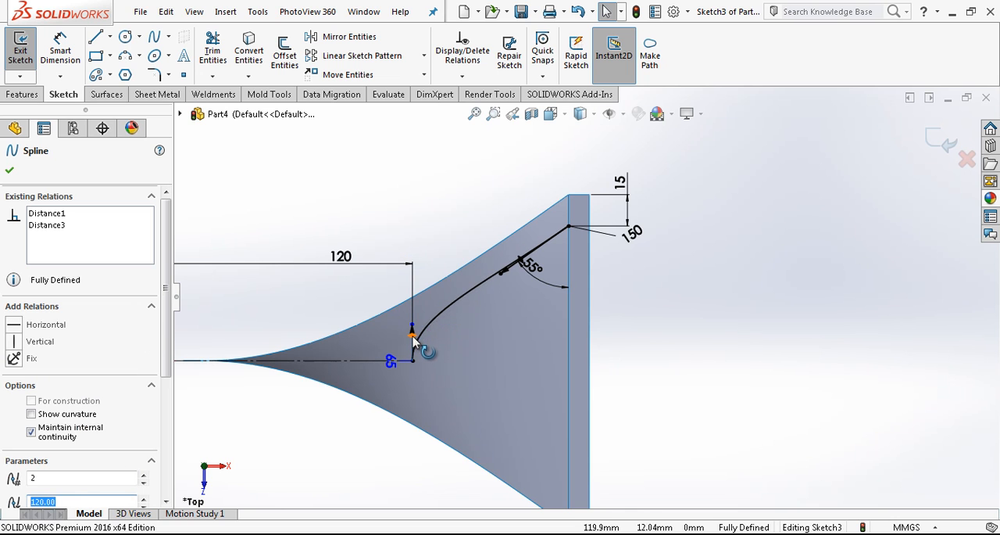
pyautogui.scroll(-5, 110, 429)
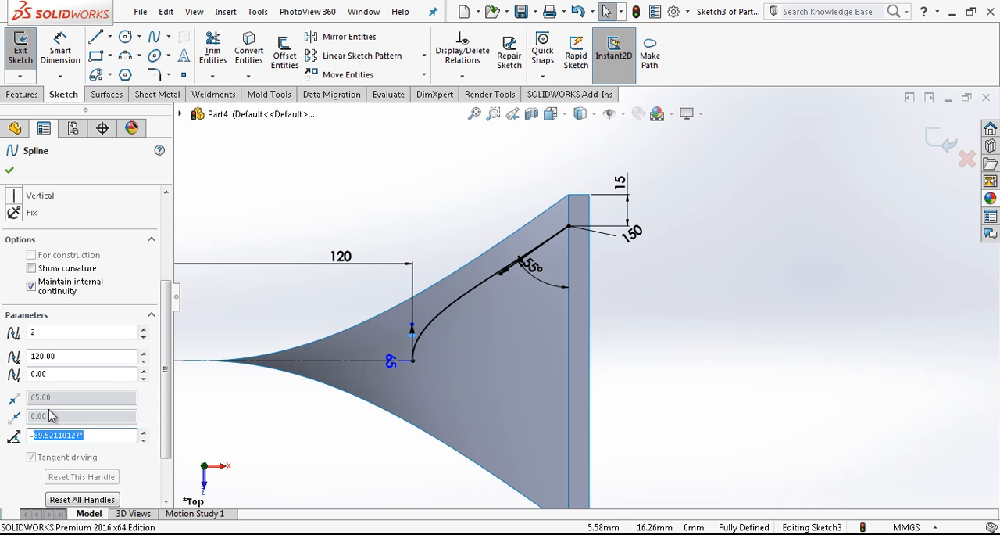
pyautogui.write('90')
pyautogui.press('Return')
pyautogui.press('Escape')
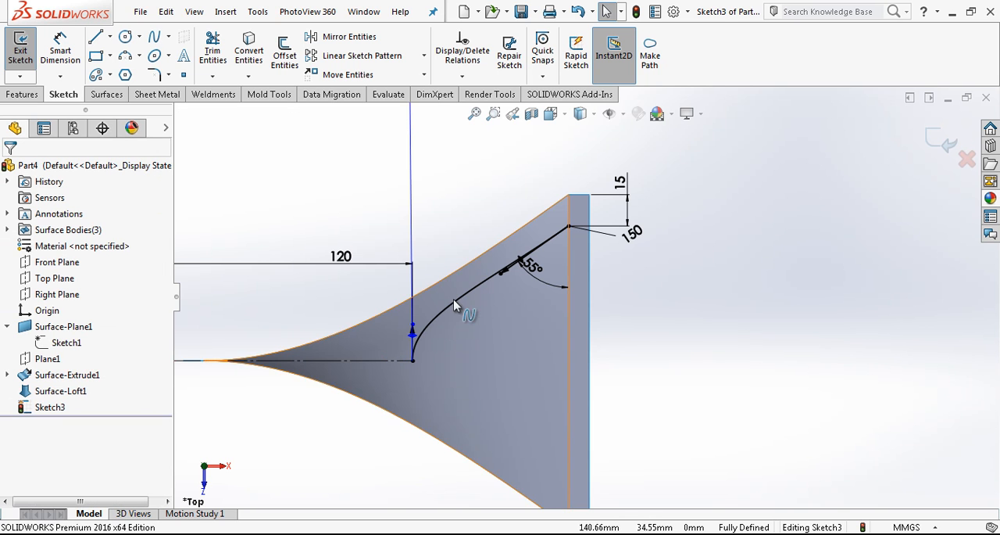
# Draw a vertical construction line about 73 mm long downward from the horizontal construction line's free end, tangent to the spline
pyautogui.scroll(-4, 435, 333)
pyautogui.scroll(4, 577, 314)
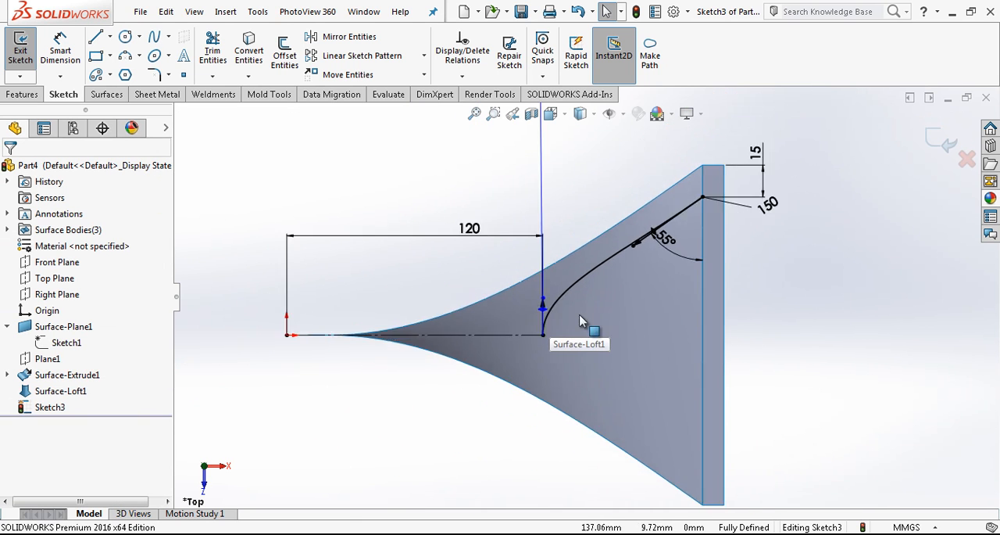
pyautogui.scroll(3, 581, 320)
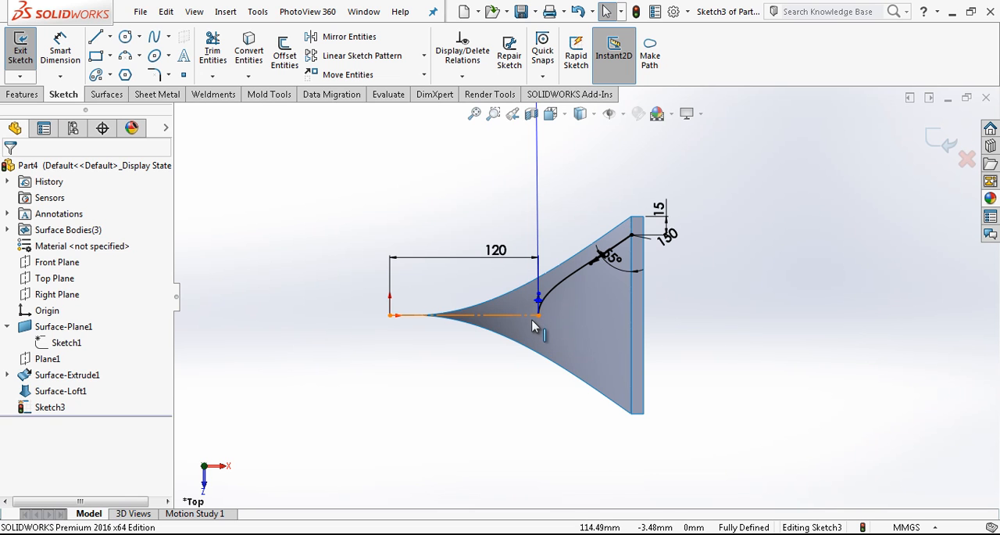
pyautogui.press('l')
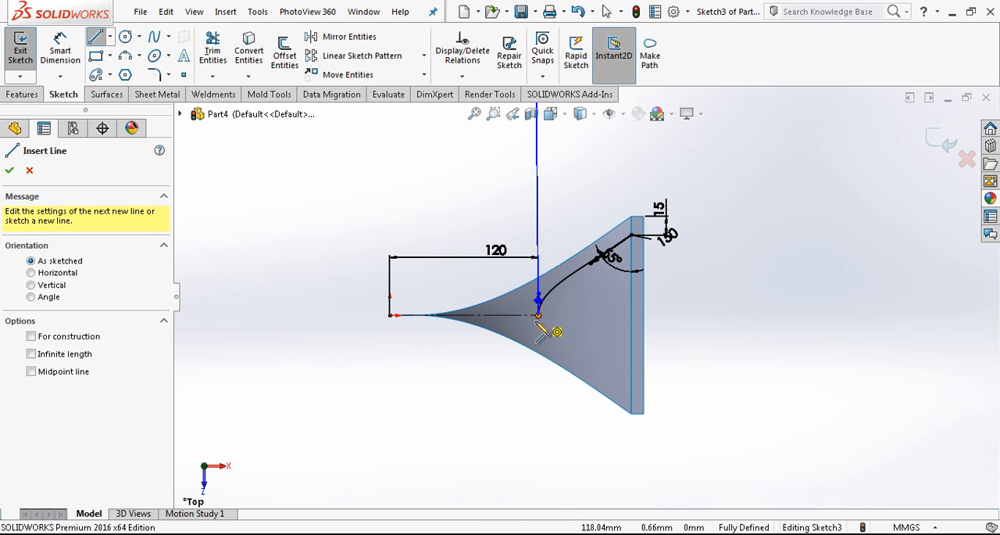
pyautogui.click(539, 316)
pyautogui.click(538, 406)
pyautogui.press('Escape')
pyautogui.click(539, 347)
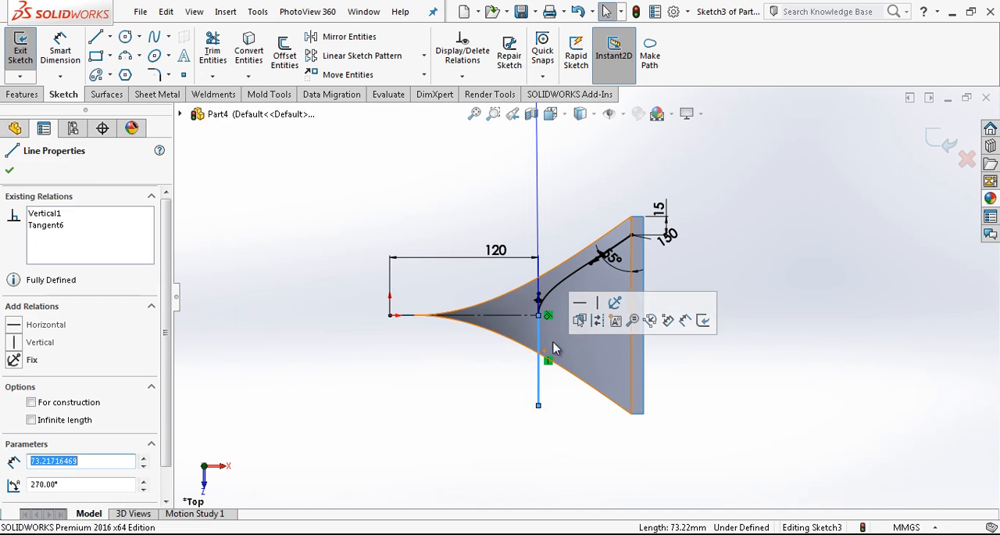
pyautogui.click(596, 322)
# Mirror the spline about the horizontal construction line, keeping the original, and close the sketch
pyautogui.click(571, 276)
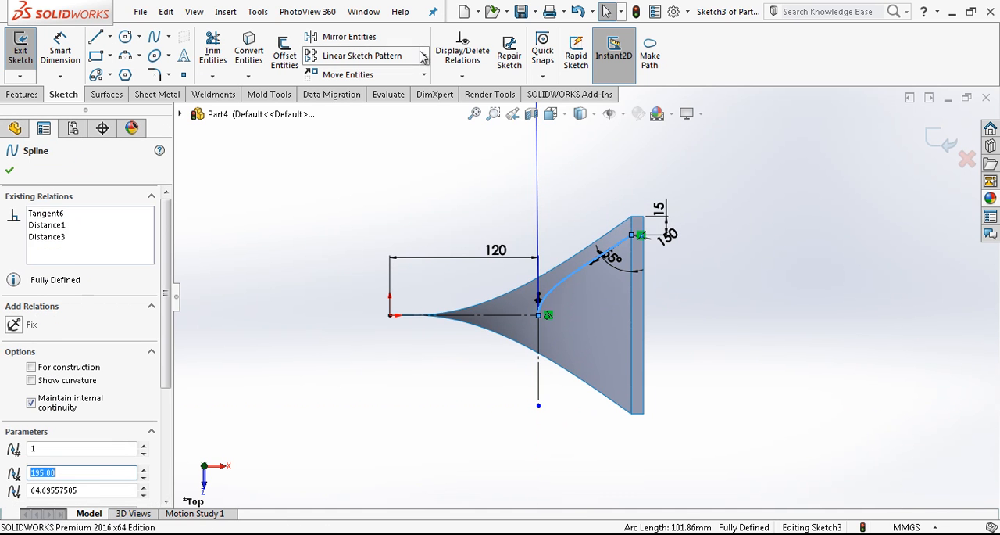
pyautogui.click(374, 36)
pyautogui.click(107, 341)
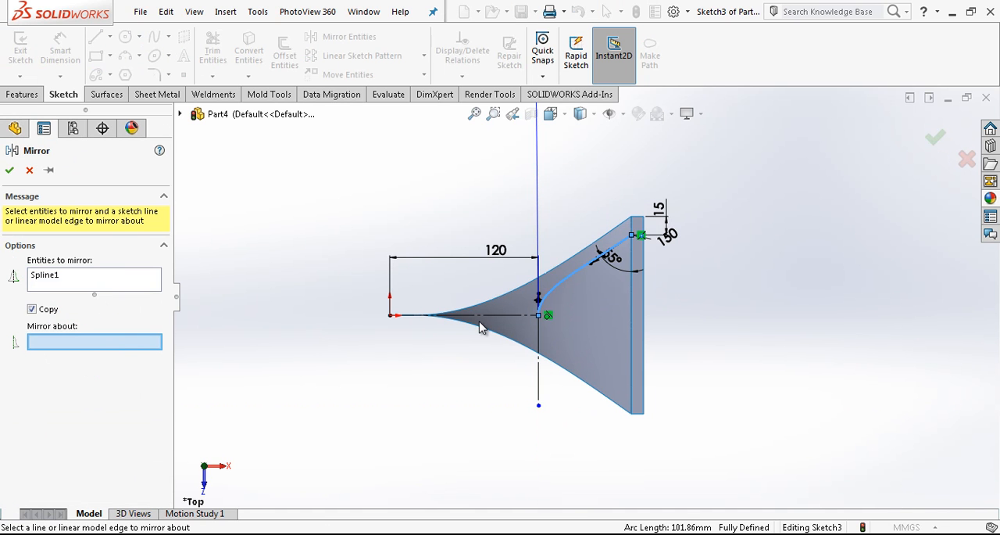
pyautogui.click(510, 316)
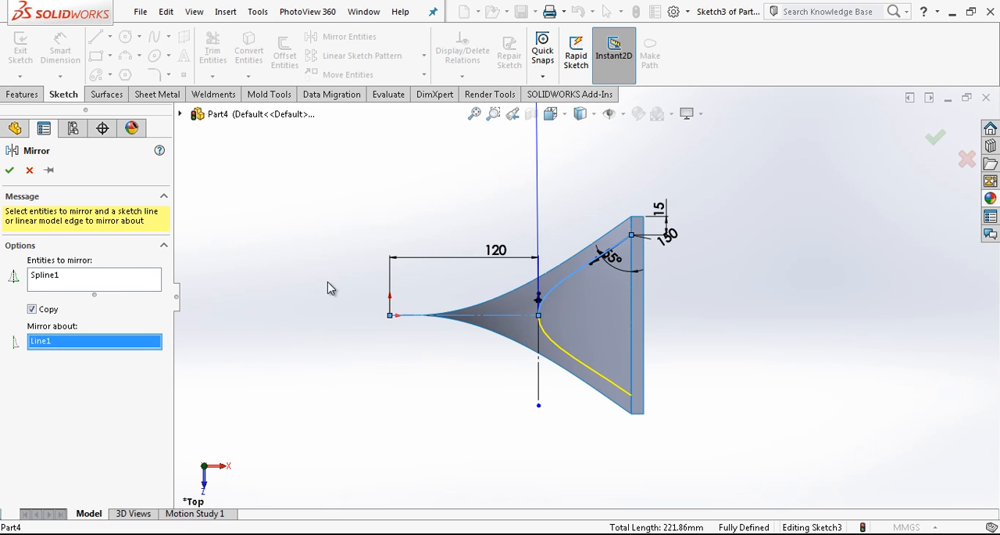
pyautogui.press('Return')
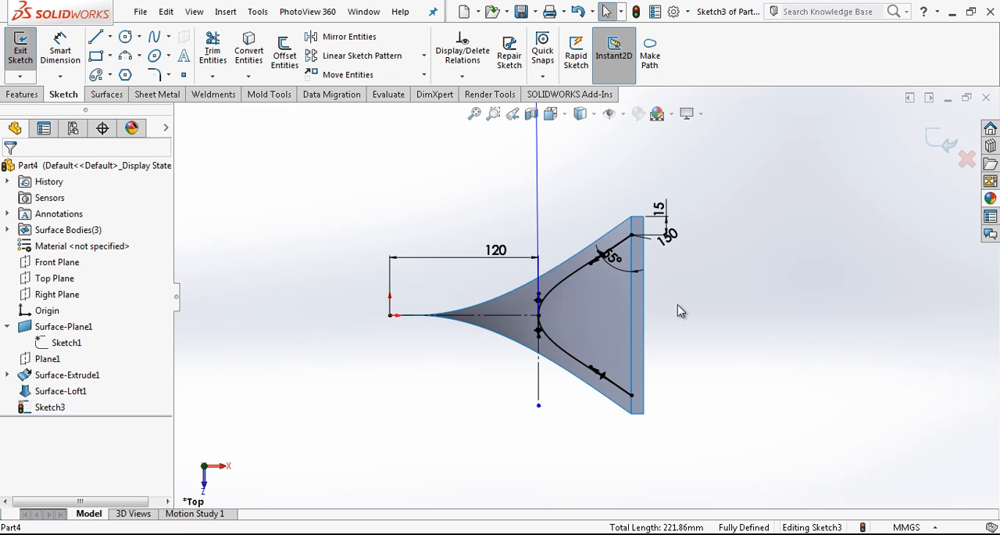
pyautogui.scroll(-2, 605, 312)
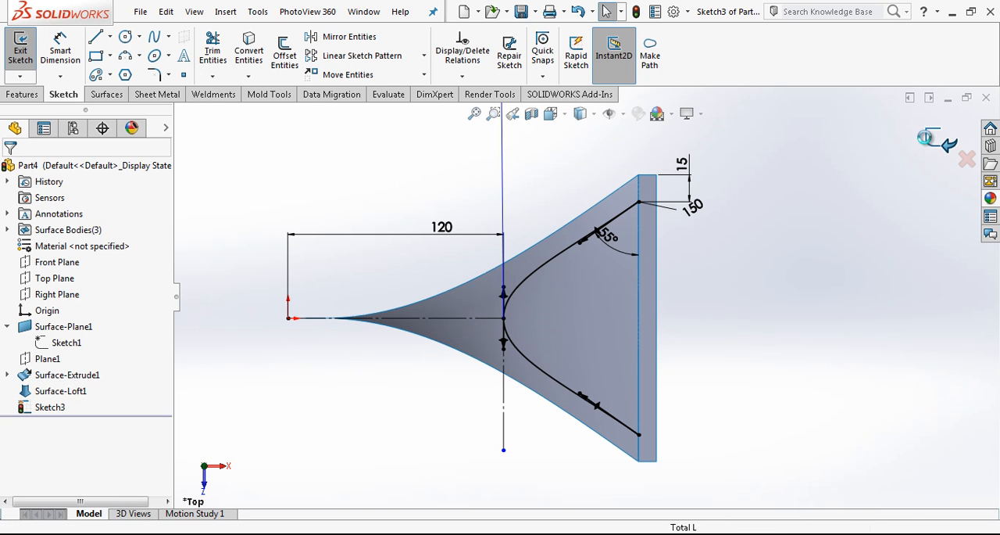
pyautogui.click(946, 145)
# Split the lofted face with a projection split line from the mirrored spline sketch, Sketch3
pyautogui.click(777, 47)
pyautogui.click(786, 96)
pyautogui.click(590, 287)
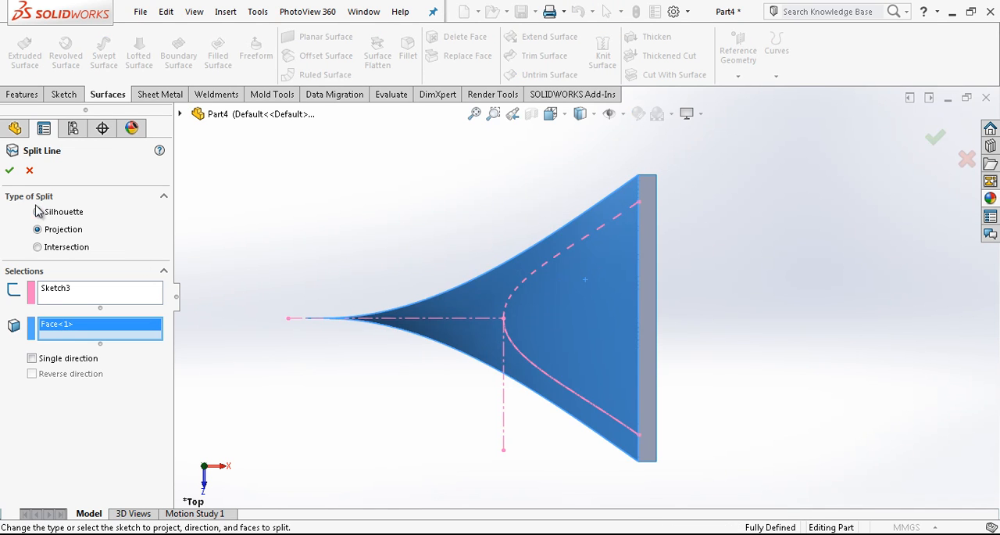
pyautogui.click(10, 170)
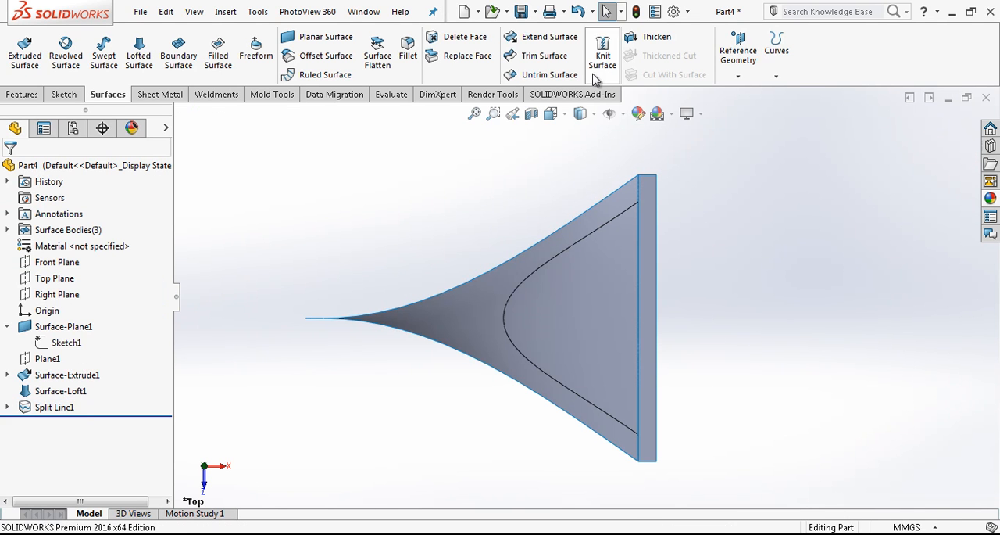
# Delete the lofted surface's inner face enclosed by the split line, using the plain Delete option
pyautogui.click(466, 41)
pyautogui.click(572, 276)
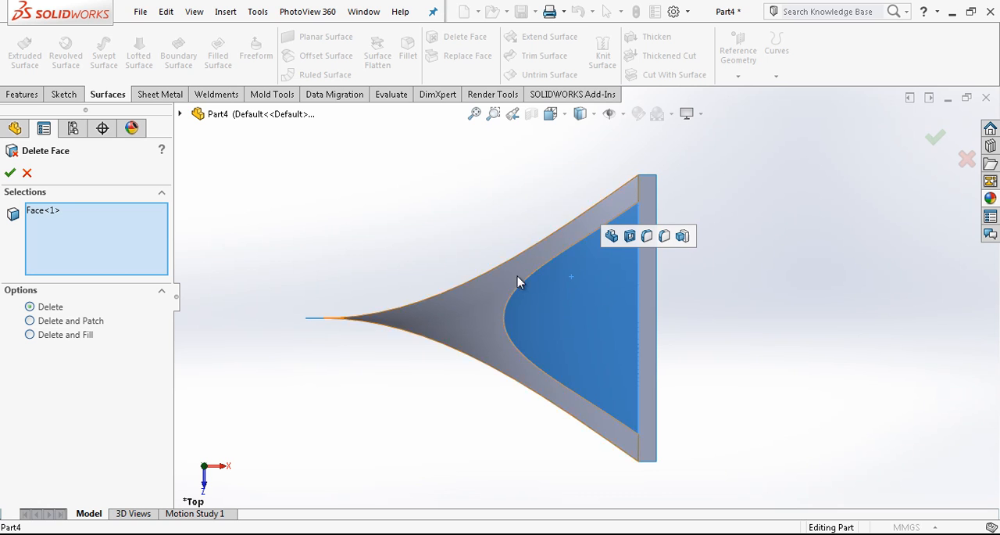
pyautogui.click(10, 172)
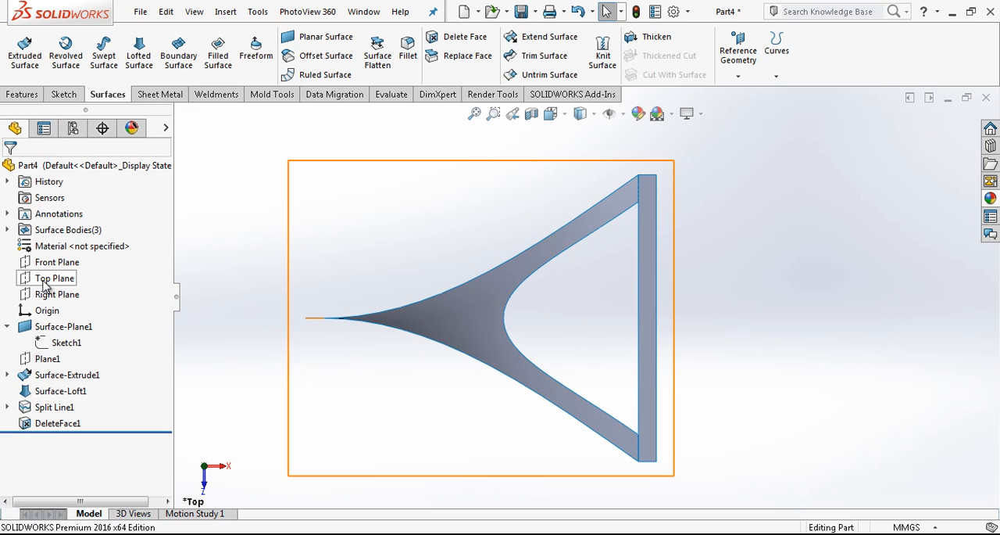
# Start a sketch on the Front Plane and draw a horizontal construction line about 98 mm long from the origin
pyautogui.click(61, 261)
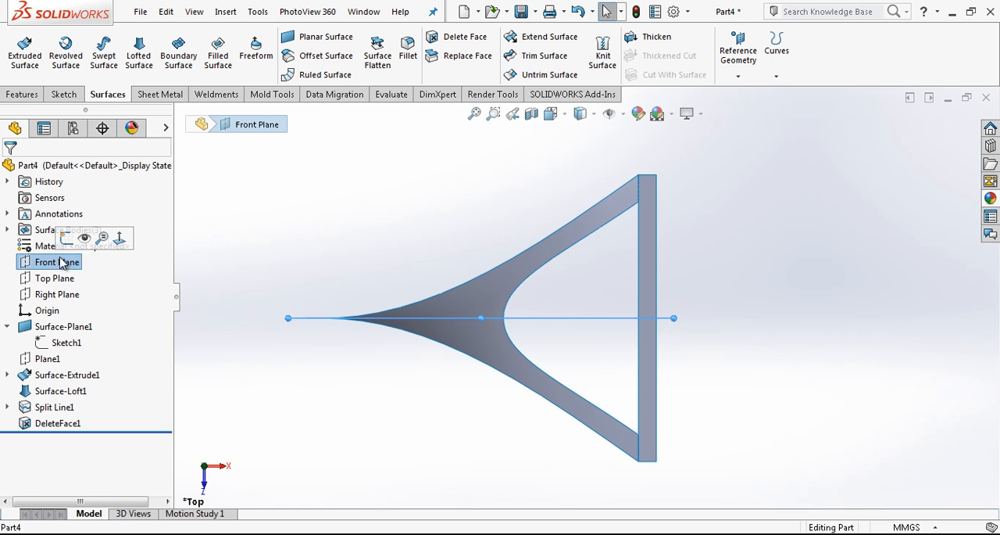
pyautogui.click(100, 240)
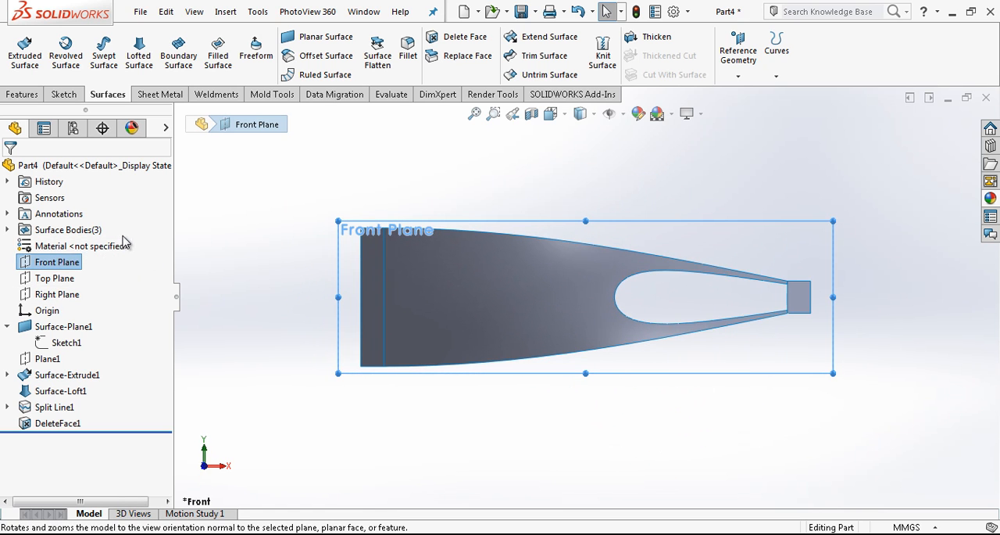
pyautogui.rightClick(70, 264)
pyautogui.click(84, 239)
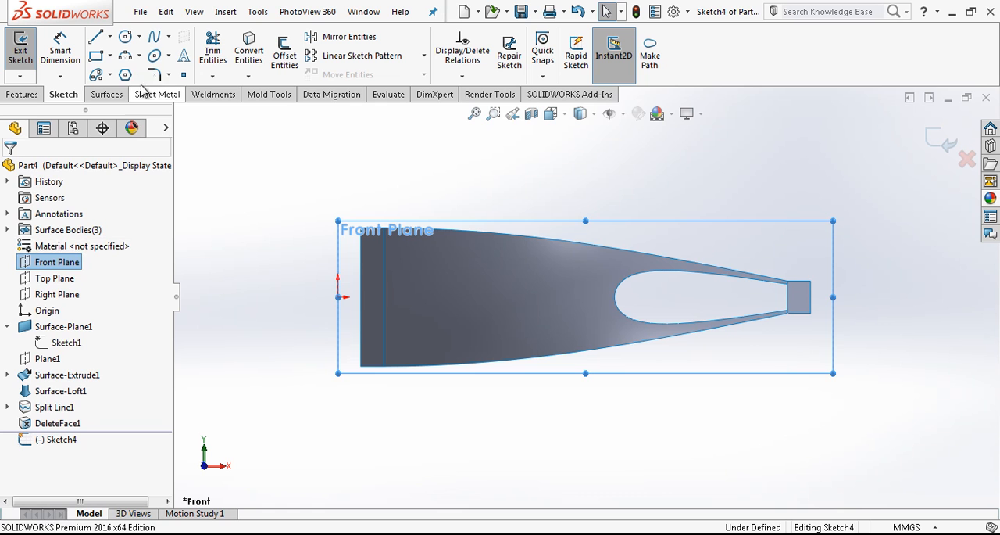
pyautogui.click(95, 38)
pyautogui.click(337, 297)
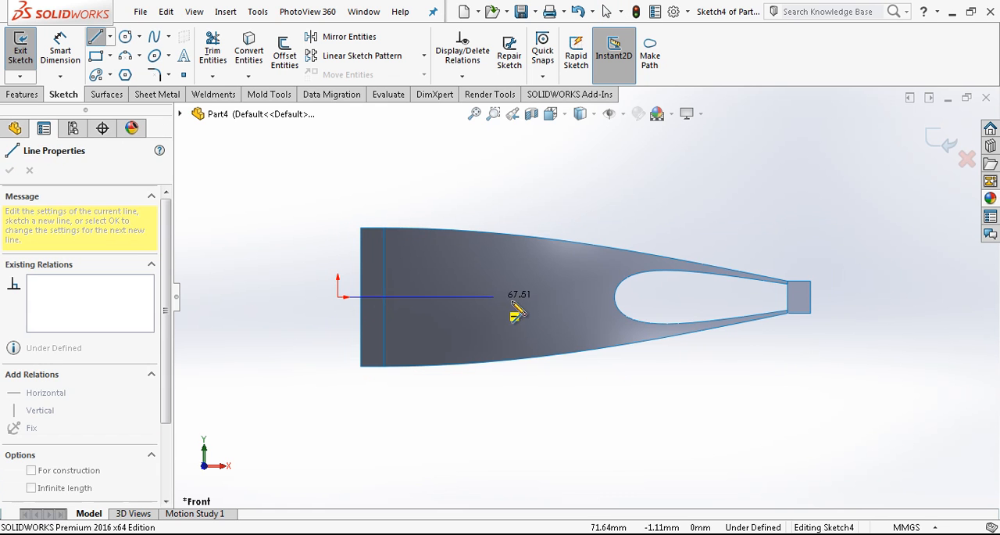
pyautogui.click(563, 297)
pyautogui.press('Escape')
pyautogui.click(590, 257)
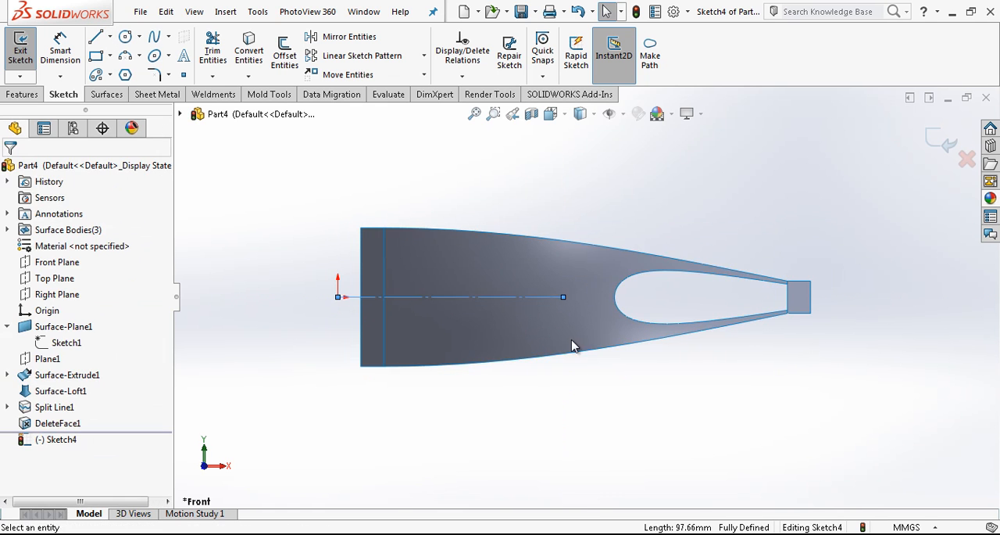
# Dimension the Front Plane sketch's horizontal construction line as 110 mm
pyautogui.moveTo(574, 342); pyautogui.dragTo(569, 311, button='right')
pyautogui.click(492, 297)
pyautogui.click(480, 188)
pyautogui.write('110')
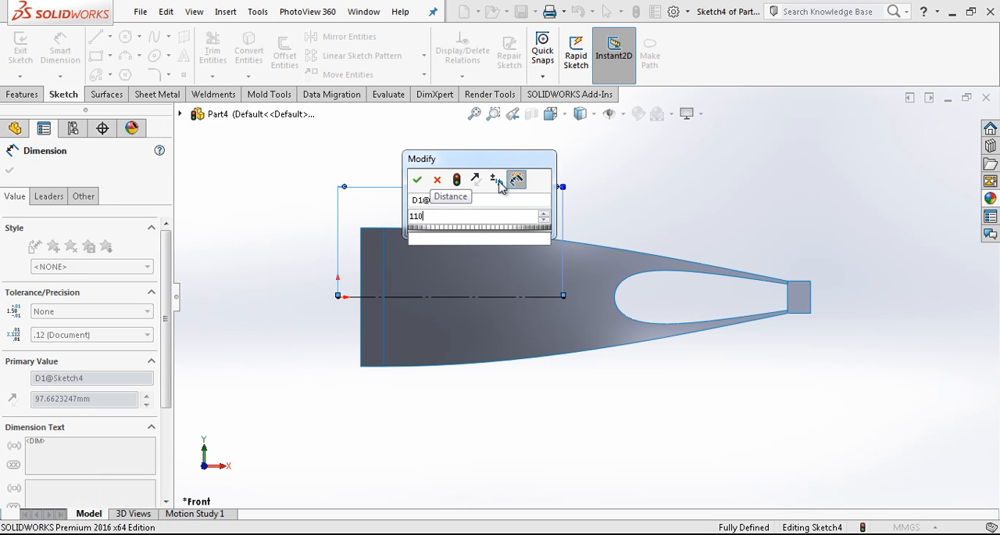
pyautogui.press('Return')
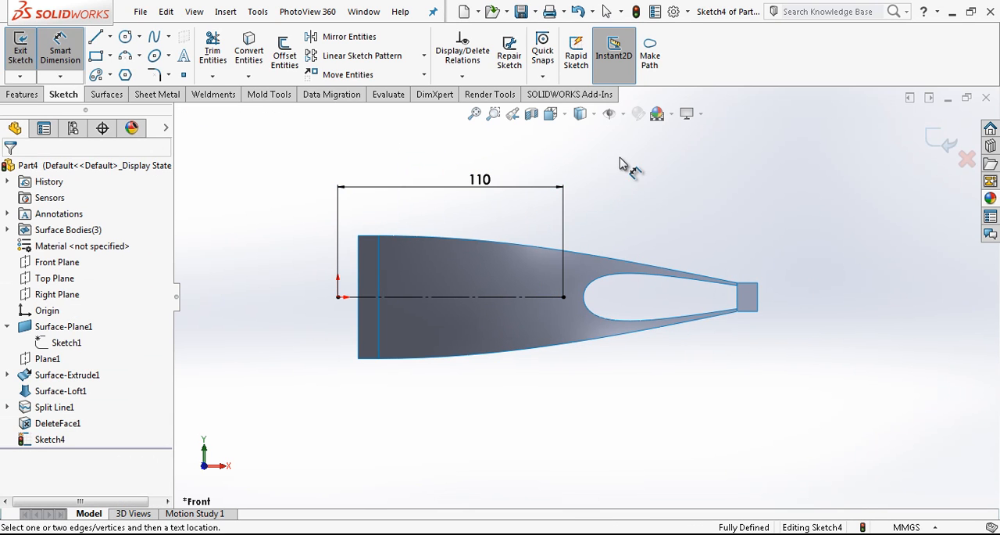
pyautogui.press('Escape')
# Draw a two-point spline from the loft's tall edge to the 110 mm construction line's free end and bow it upward with its tangent handles
pyautogui.click(154, 36)
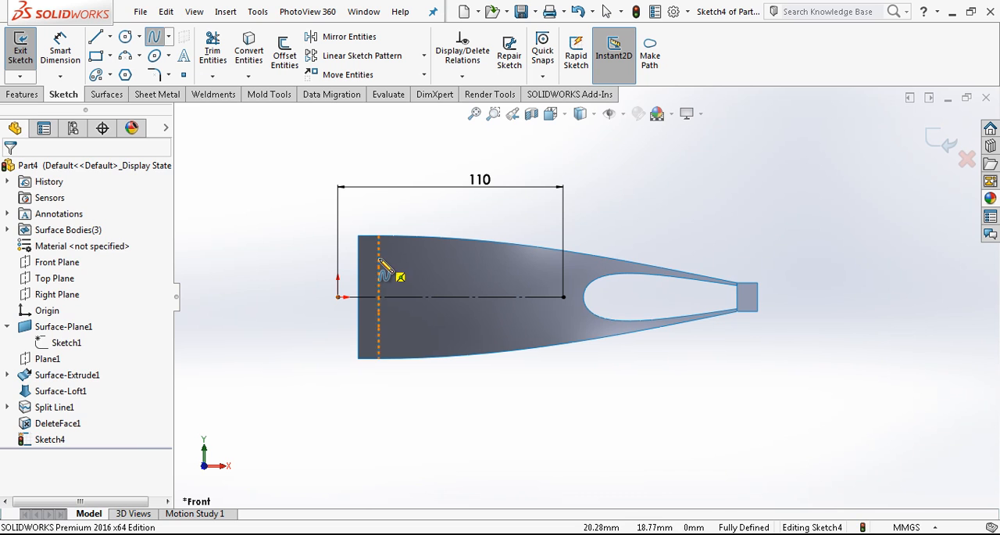
pyautogui.click(379, 259)
pyautogui.click(563, 297)
pyautogui.press('Escape')
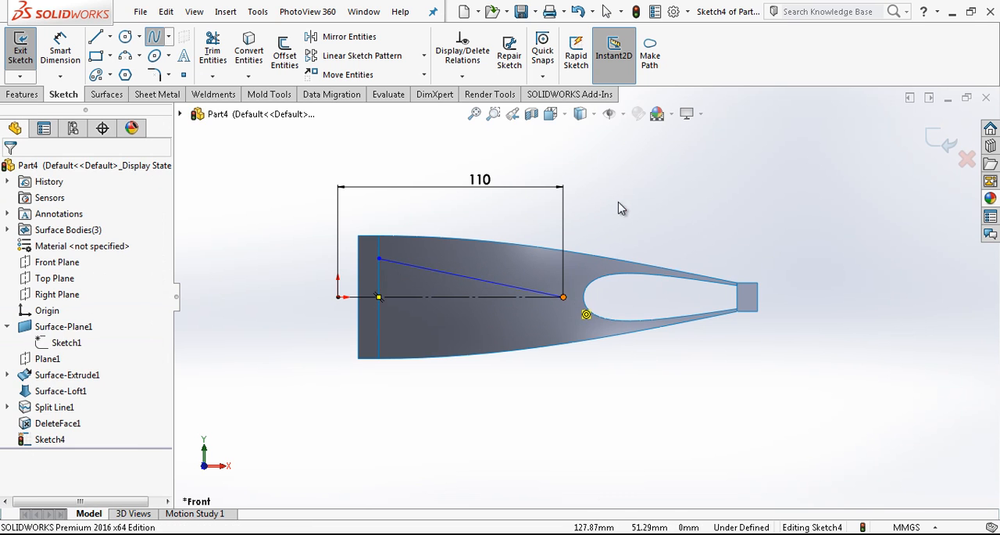
pyautogui.click(480, 280)
pyautogui.keyDown('ctrl'); pyautogui.moveTo(480, 279); pyautogui.dragTo(505, 278, button='middle'); pyautogui.keyUp('ctrl')
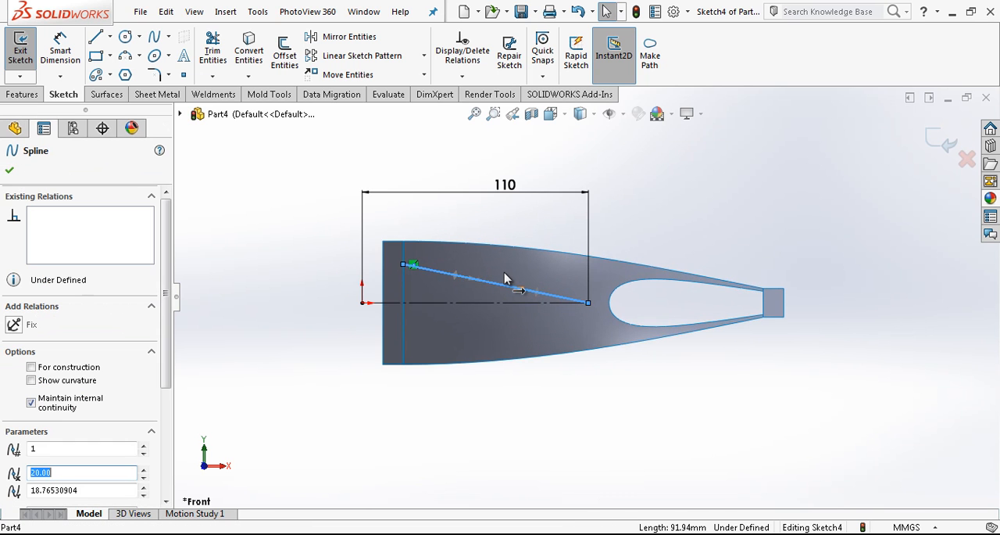
pyautogui.moveTo(459, 282)
pyautogui.mouseDown()
pyautogui.moveTo(464, 262)
pyautogui.moveTo(472, 273)
pyautogui.mouseUp()
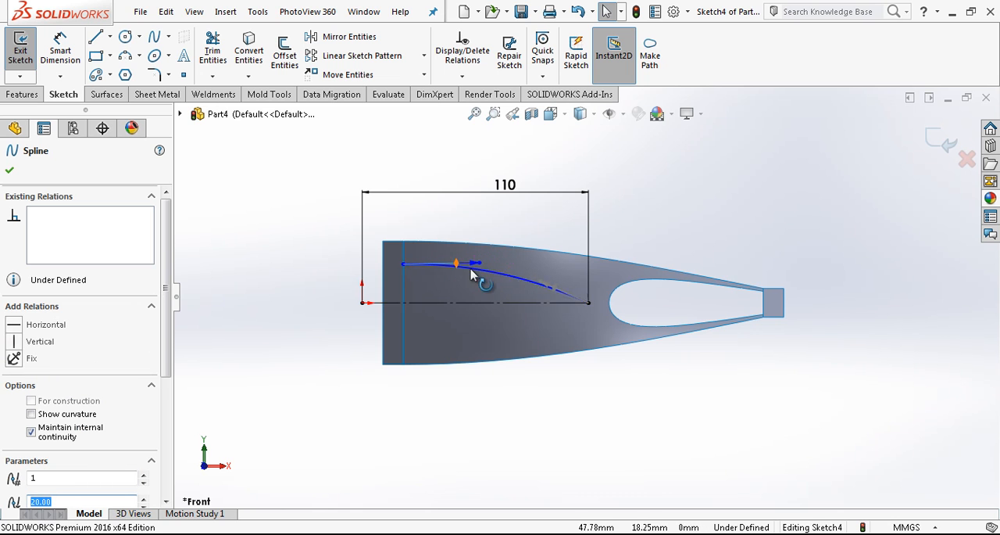
pyautogui.moveTo(563, 296); pyautogui.dragTo(590, 301)
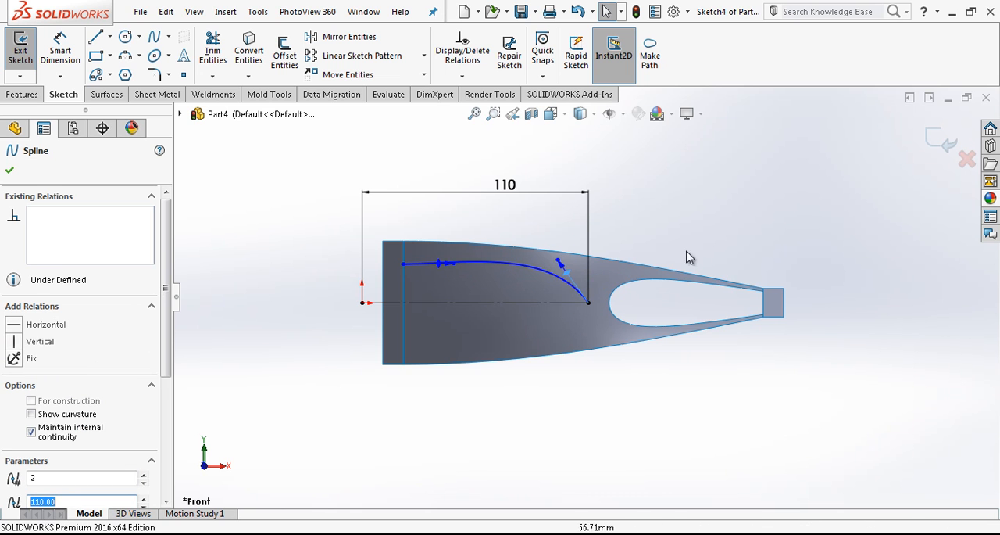
# Dimension the vertical distance between the new spline's start point and the loft's upper corner as 8 mm
pyautogui.click(784, 341)
pyautogui.moveTo(787, 346); pyautogui.dragTo(770, 281, button='right')
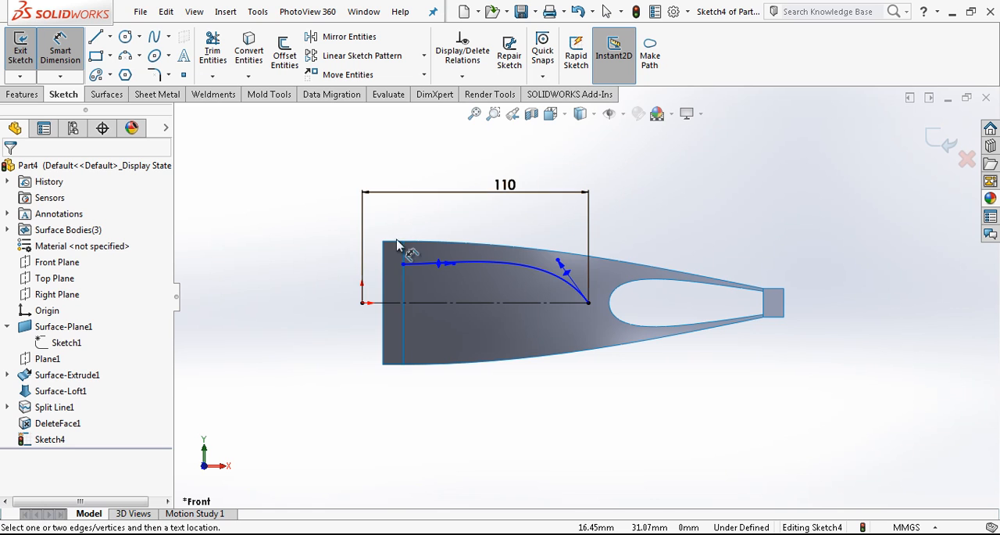
pyautogui.click(404, 263)
pyautogui.click(403, 241)
pyautogui.click(282, 234)
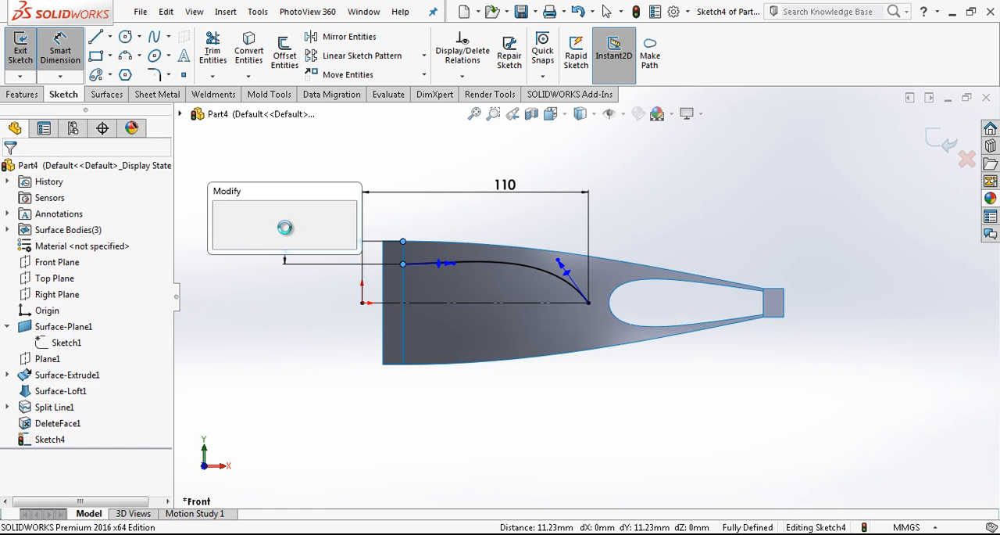
pyautogui.write('8')
pyautogui.press('Return')
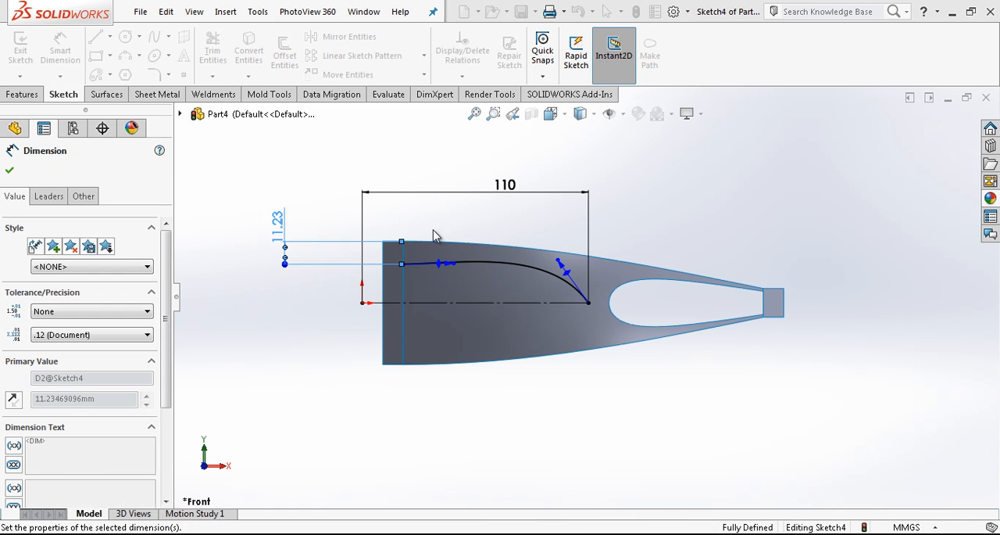
# Dimension the spline's tangent handle at the construction line's free end as 80
pyautogui.click(560, 264)
pyautogui.click(631, 224)
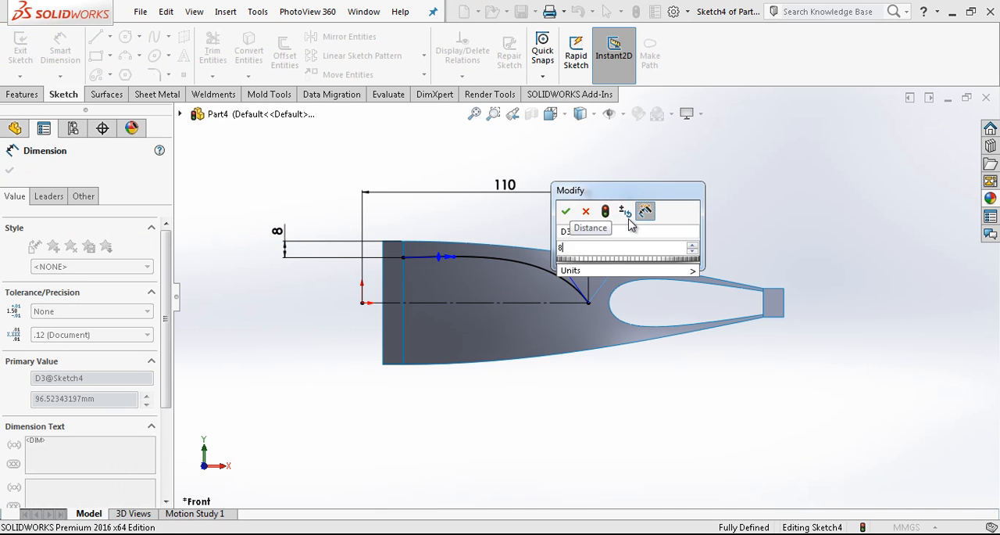
pyautogui.write('80')
pyautogui.press('Return')
pyautogui.scroll(-1, 439, 268)
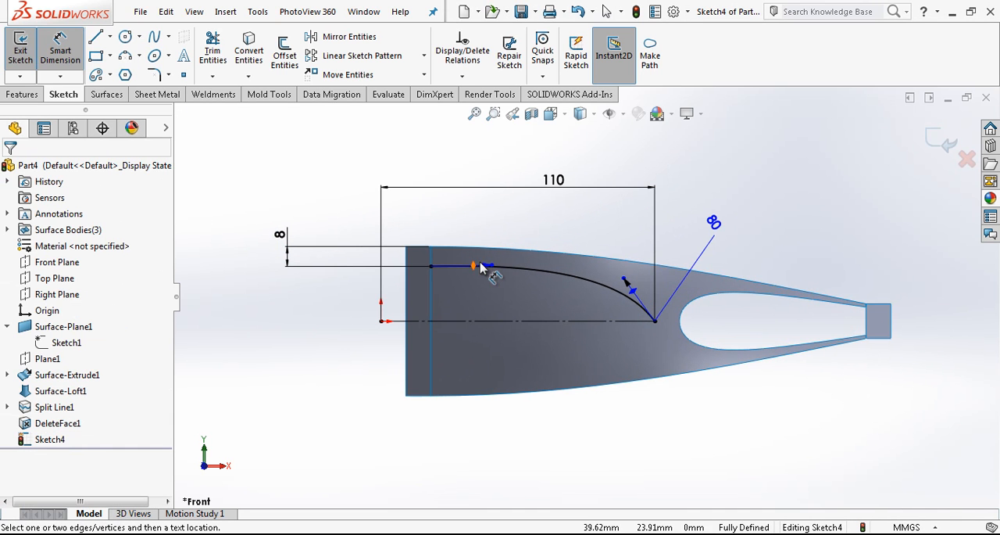
# Dimension the spline's tangent handle at its start on the loft's tall edge as 120
pyautogui.click(491, 267)
pyautogui.click(507, 234)
pyautogui.write('1')
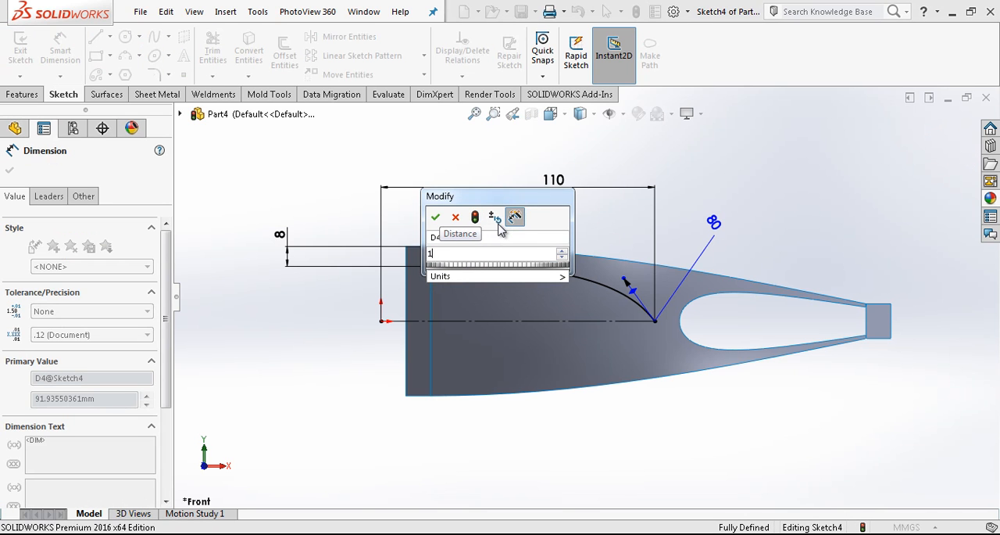
pyautogui.write('500')
pyautogui.press('Return')
pyautogui.scroll(-1, 656, 305)
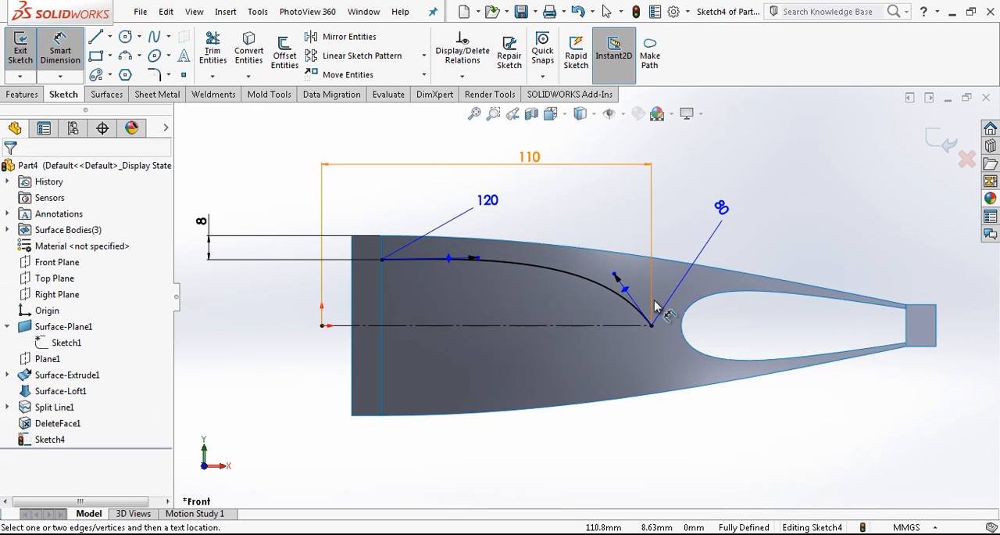
pyautogui.press('Escape')
# Turn the spline's end tangent at the construction line's free end to vertical
pyautogui.moveTo(614, 275); pyautogui.dragTo(655, 288)
pyautogui.moveTo(164, 358); pyautogui.dragTo(119, 440)
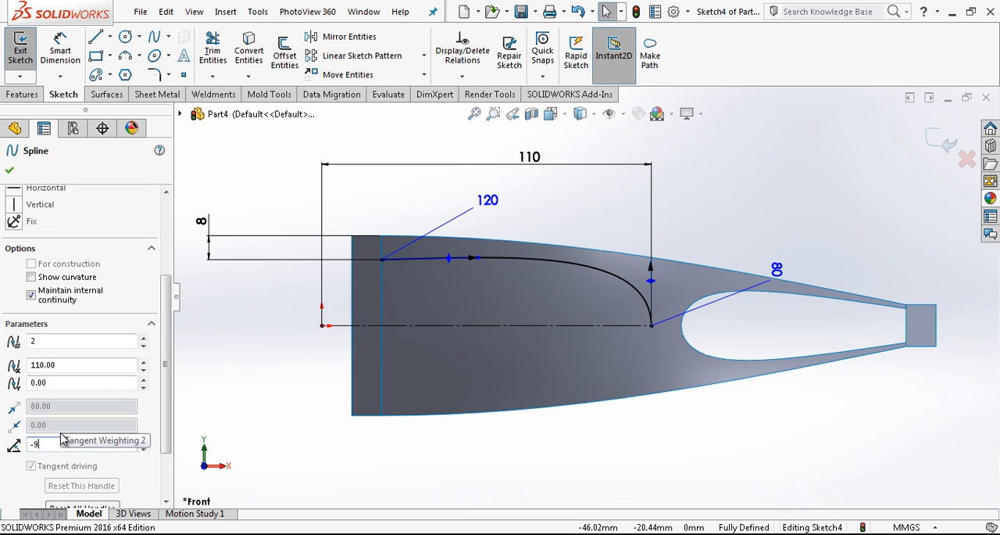
pyautogui.press('Return')
pyautogui.click(778, 232)
pyautogui.scroll(1, 626, 290)
pyautogui.scroll(-2, 754, 274)
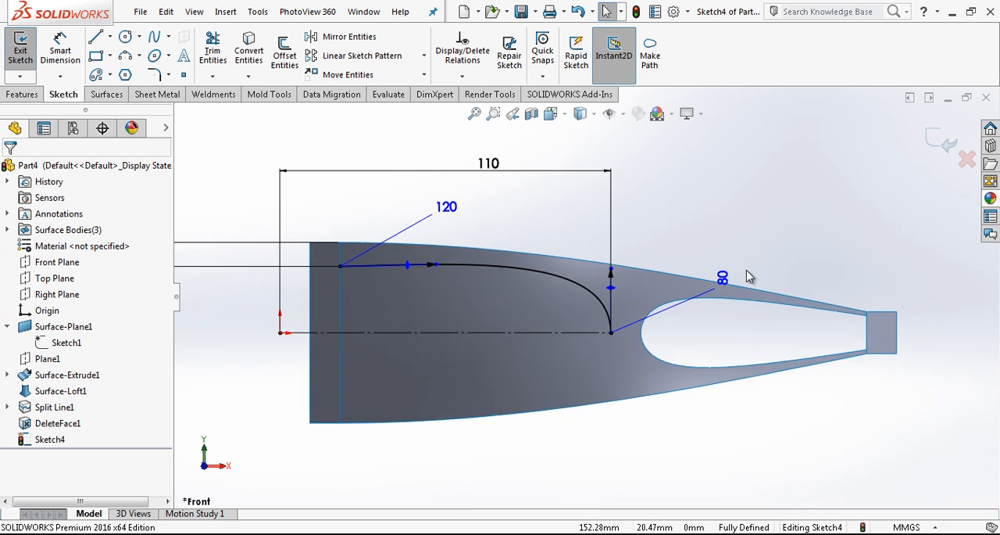
pyautogui.moveTo(778, 243); pyautogui.dragTo(728, 242, button='right')
pyautogui.scroll(2, 406, 274)
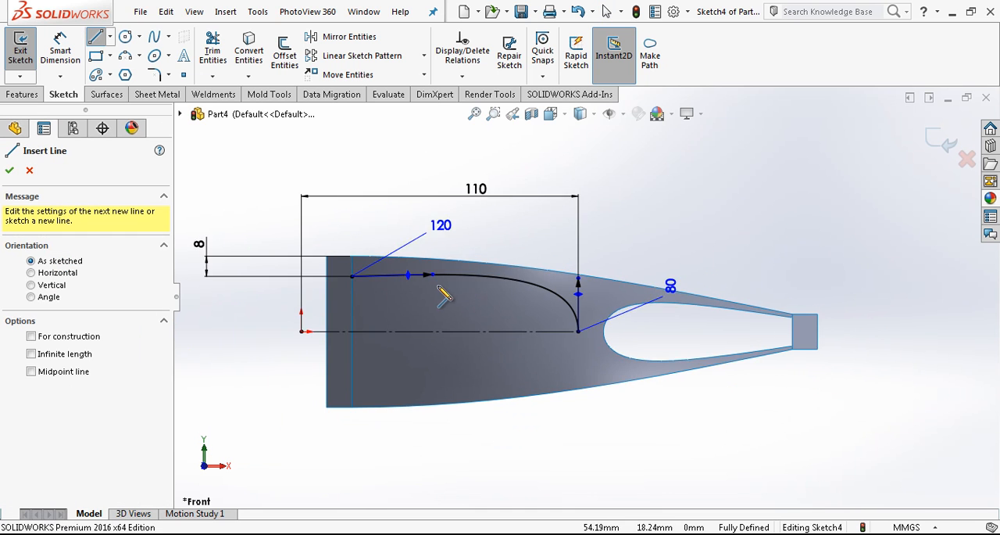
pyautogui.scroll(-2, 438, 286)
# Mirror the spline about the horizontal construction line and finish the sketch
pyautogui.click(349, 36)
pyautogui.click(552, 277)
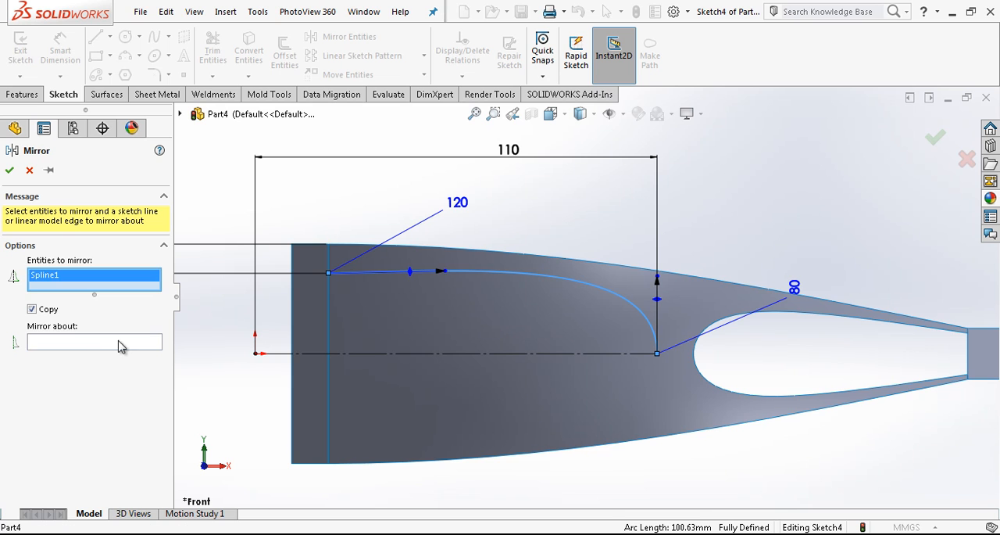
pyautogui.click(119, 341)
pyautogui.click(406, 352)
pyautogui.rightClick(469, 356)
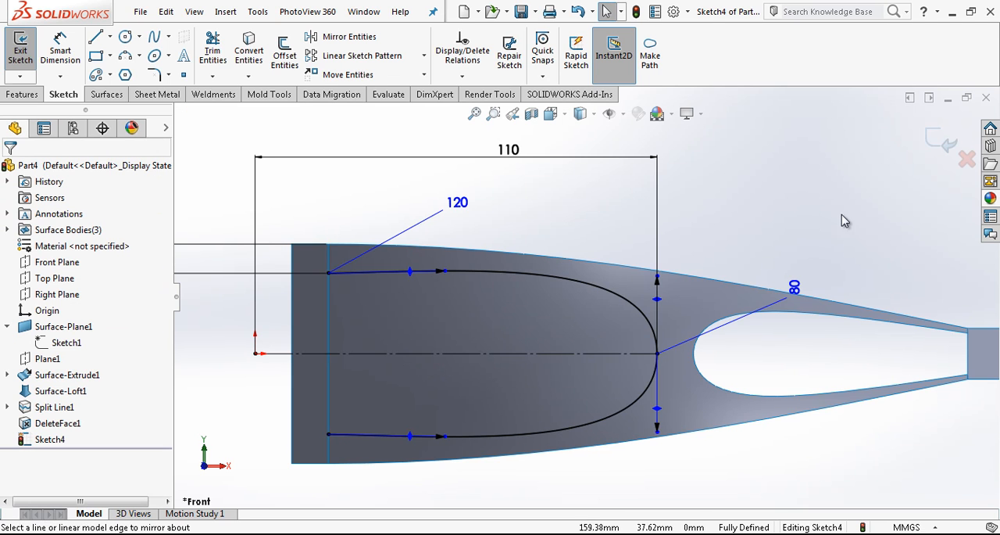
pyautogui.click(942, 144)
# Project the mirrored spline profile onto the lofted face as a split line
pyautogui.moveTo(561, 282)
pyautogui.mouseDown(button='middle')
pyautogui.moveTo(576, 290)
pyautogui.moveTo(614, 264)
pyautogui.mouseUp(button='middle')
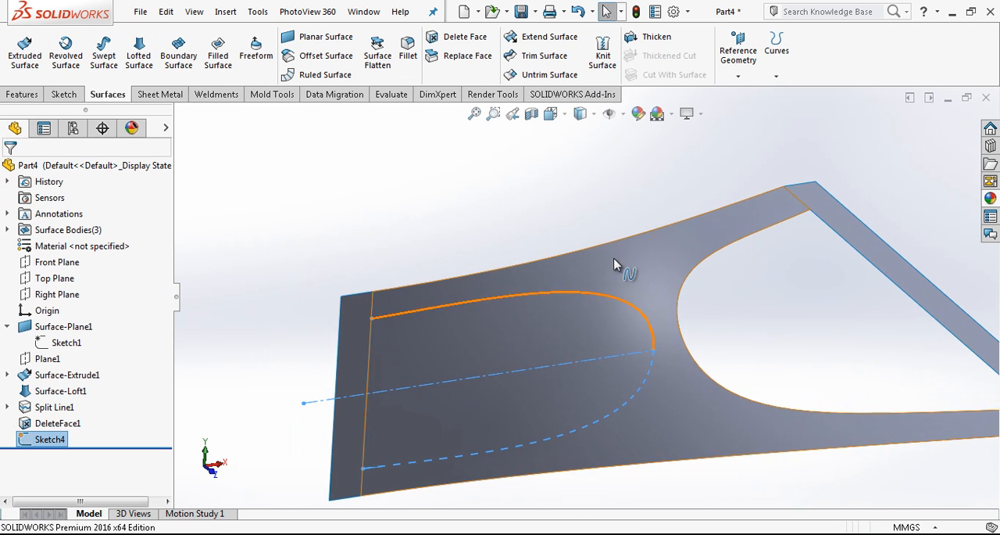
pyautogui.click(778, 79)
pyautogui.click(739, 91)
pyautogui.click(555, 315)
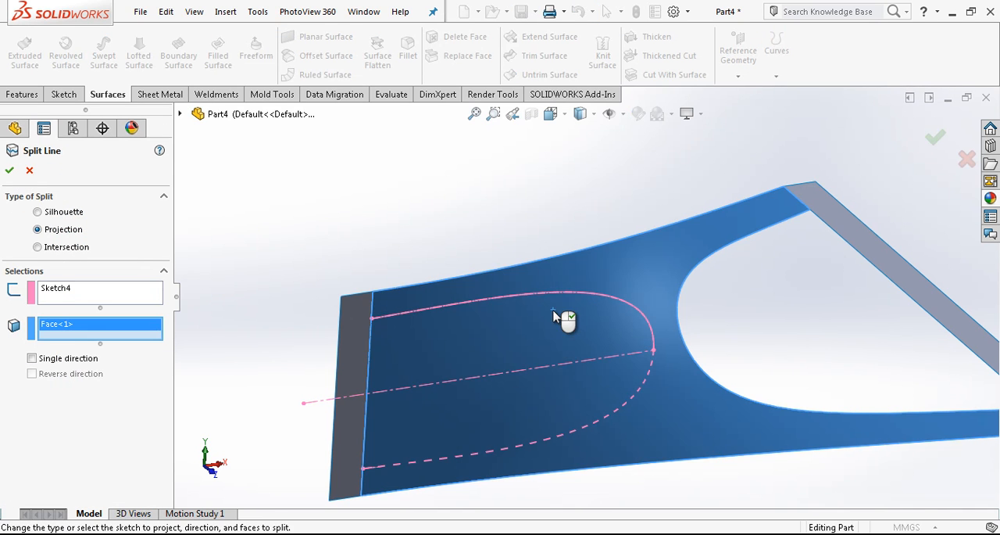
pyautogui.rightClick(472, 227)
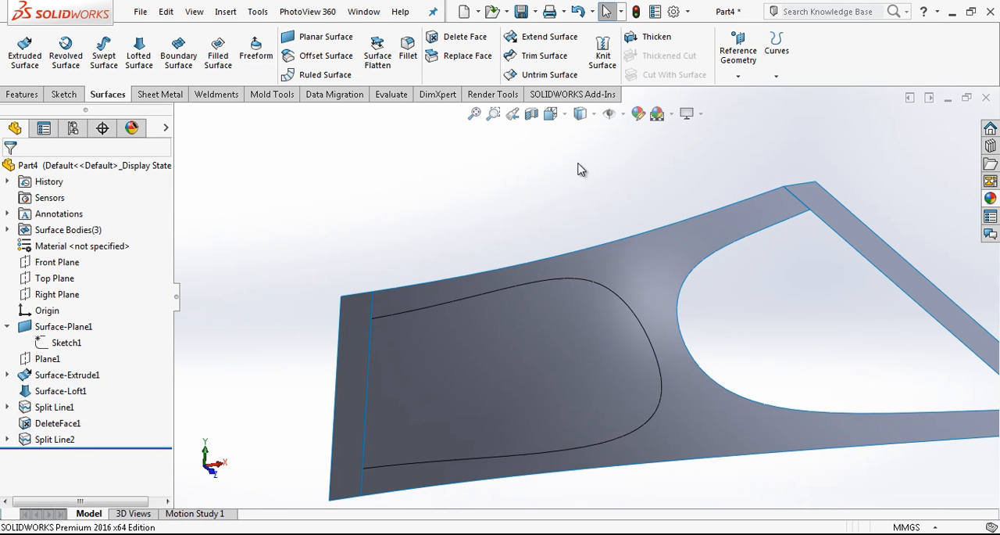
# Delete the face enclosed by the new split line near the loft's tall edge
pyautogui.click(445, 42)
pyautogui.click(597, 338)
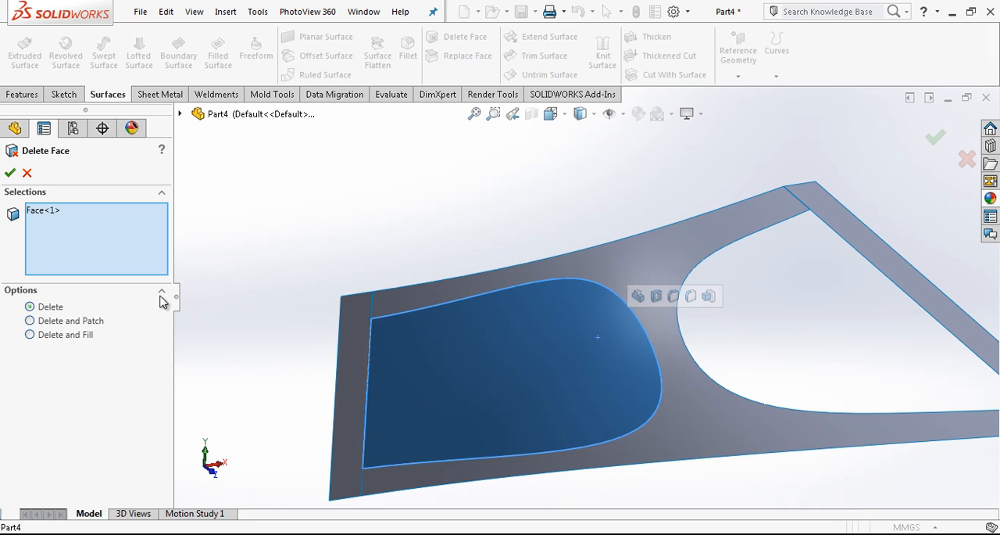
pyautogui.click(11, 173)
pyautogui.moveTo(655, 283); pyautogui.dragTo(665, 308, button='middle')
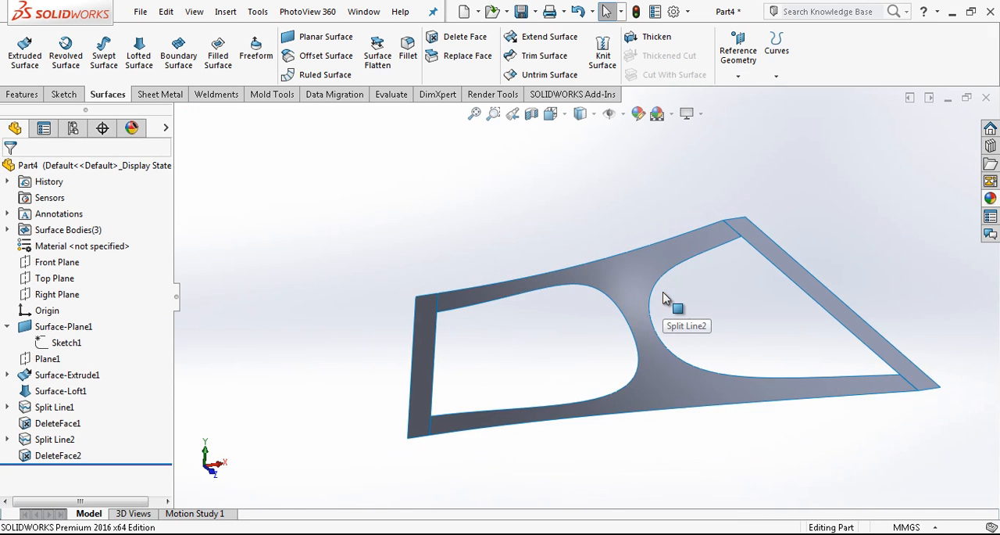
# Thicken the lofted surface with the two openings by 2.5 mm on both sides
pyautogui.click(639, 37)
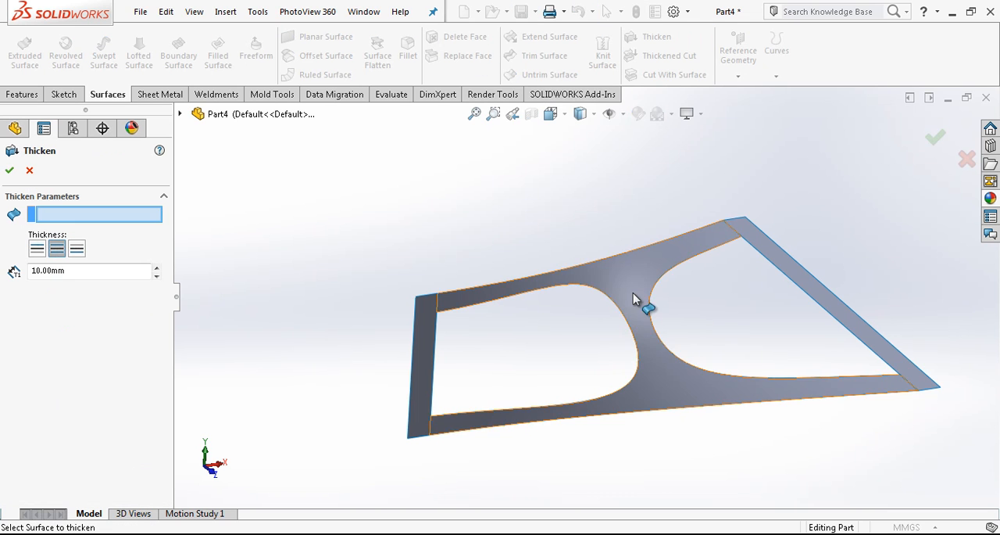
pyautogui.click(634, 297)
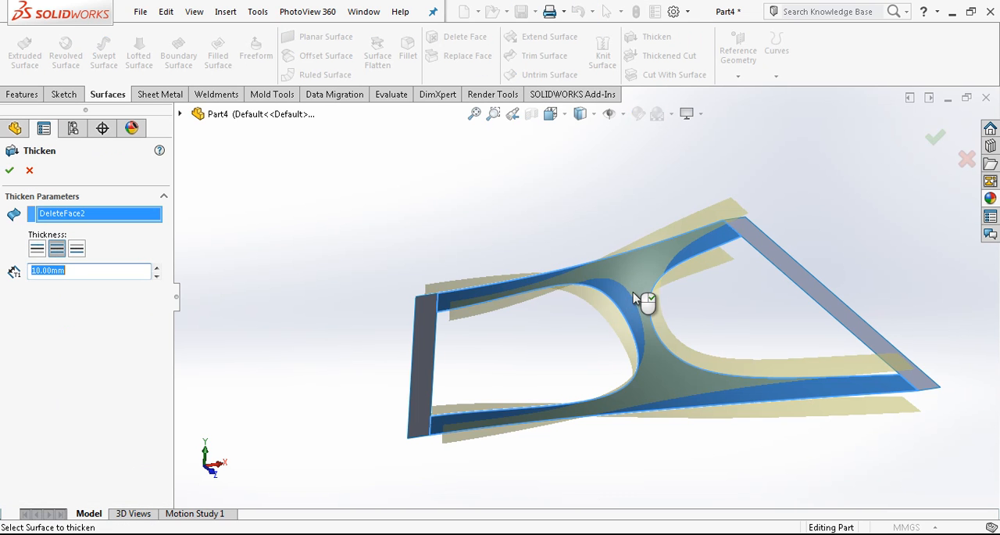
pyautogui.click(79, 270)
pyautogui.write('2,5')
pyautogui.press('Return')
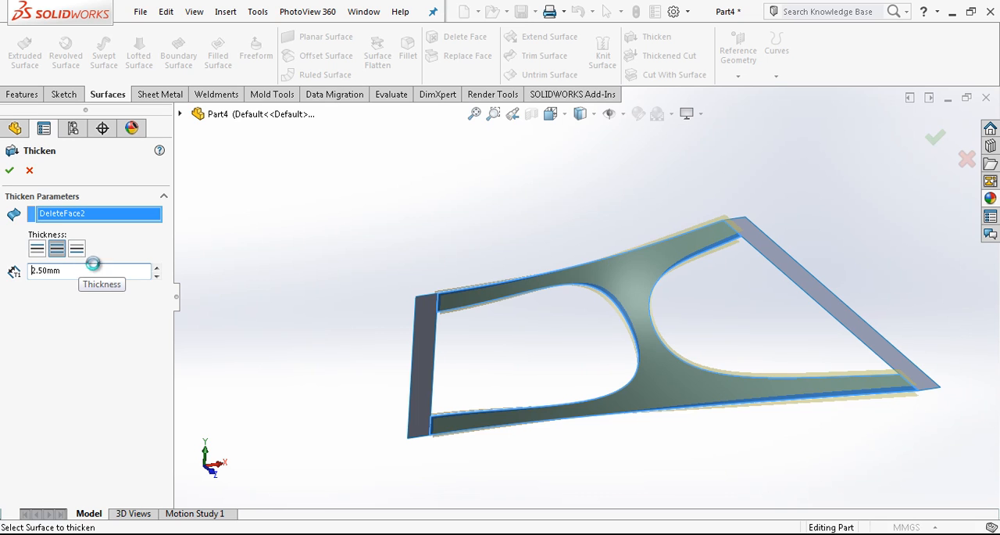
# Hide the planar surface at the tall end and the extruded surface at the opposite end
pyautogui.click(427, 333)
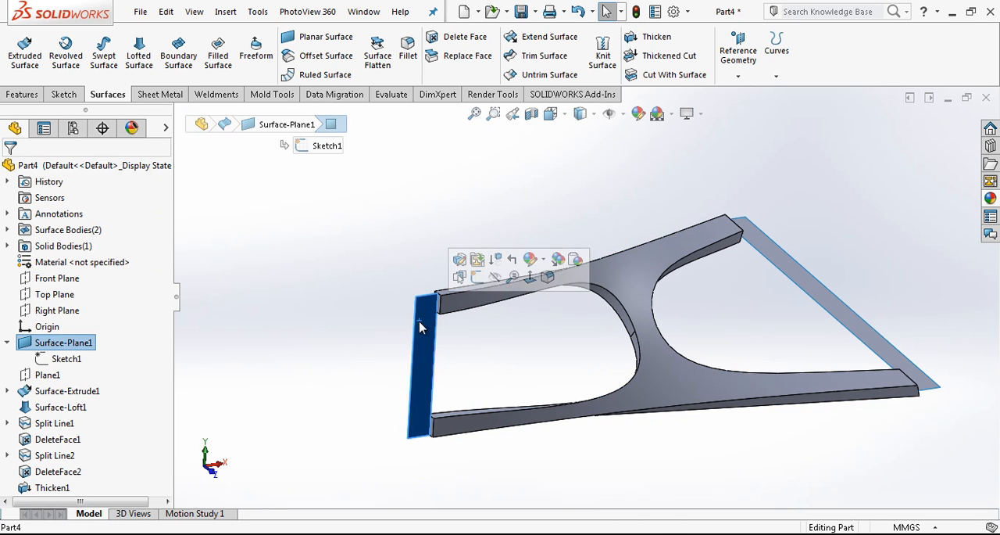
pyautogui.click(490, 278)
pyautogui.click(791, 272)
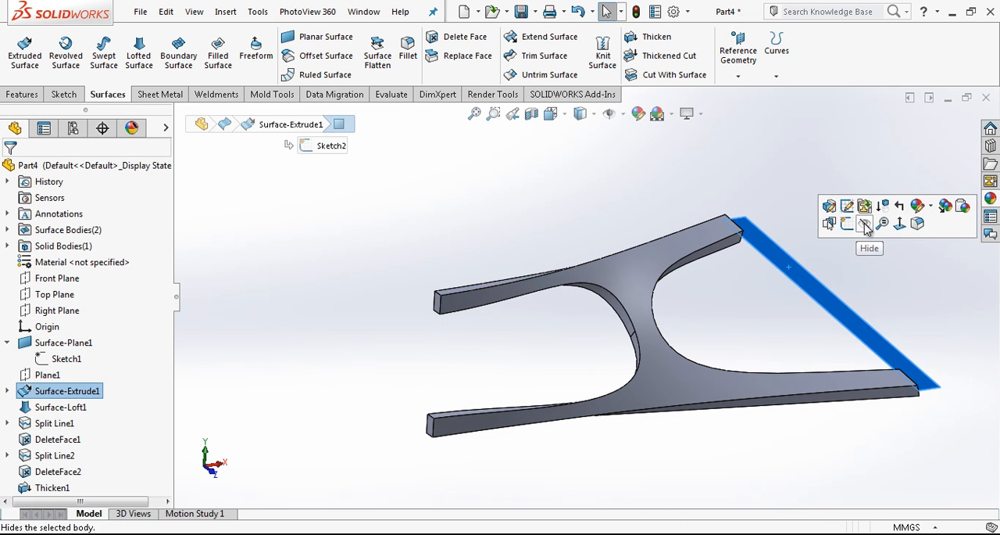
pyautogui.click(865, 226)
pyautogui.scroll(-2, 778, 284)
pyautogui.scroll(4, 697, 311)
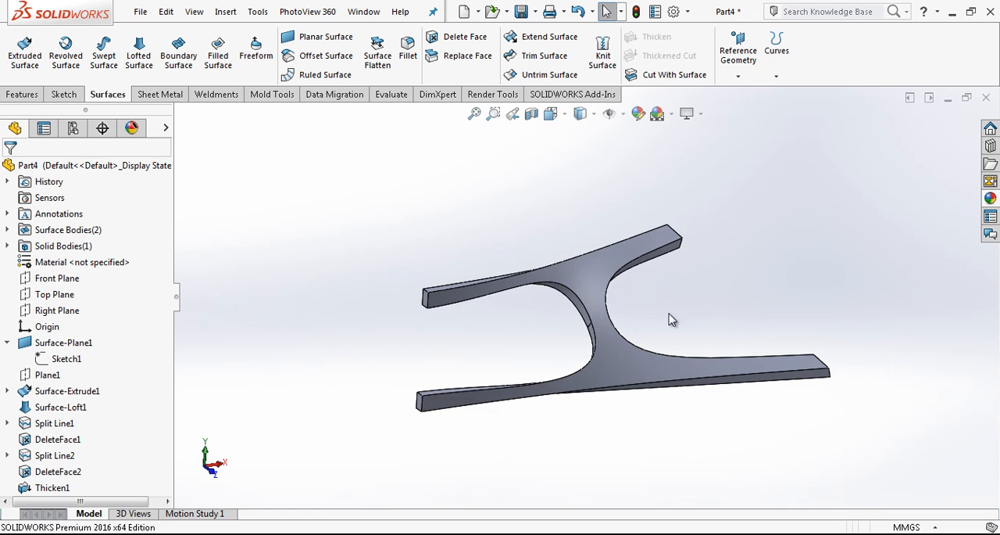
# Apply a dark grey colour to the whole thickened body
pyautogui.rightClick(592, 278)
pyautogui.click(686, 121)
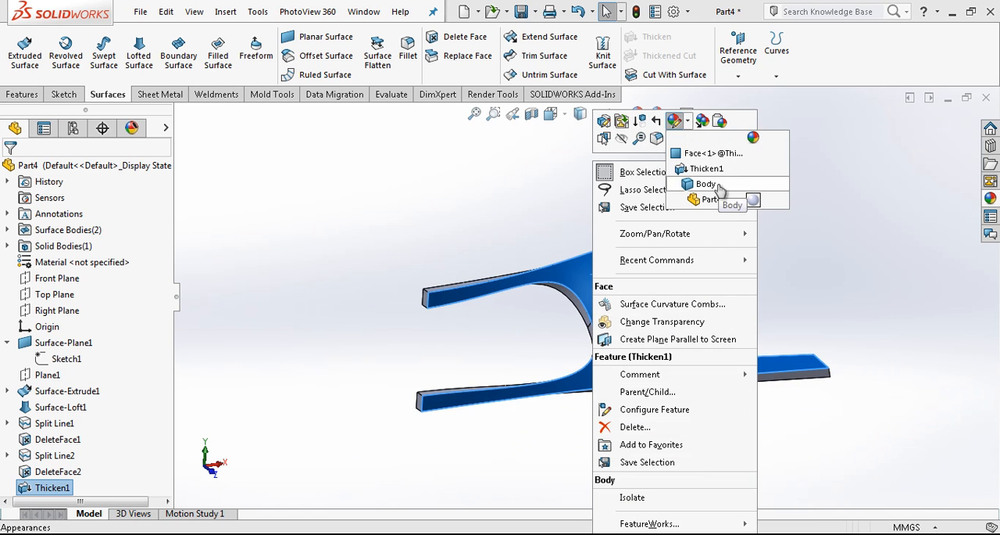
pyautogui.click(705, 185)
pyautogui.click(117, 489)
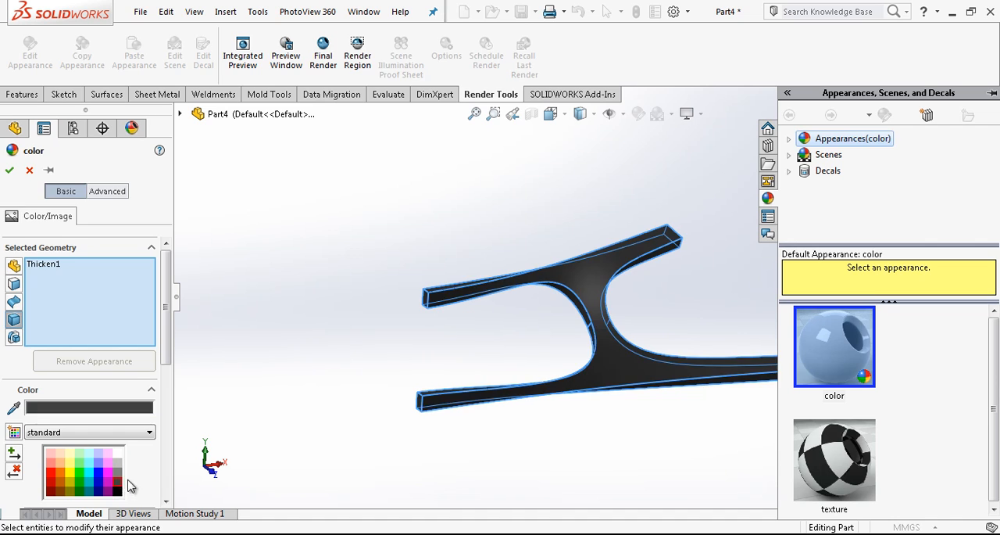
pyautogui.press('Return')
# Chamfer the edges of both large faces of the thickened body with a 1.5 mm distance at 45 degrees
pyautogui.click(22, 94)
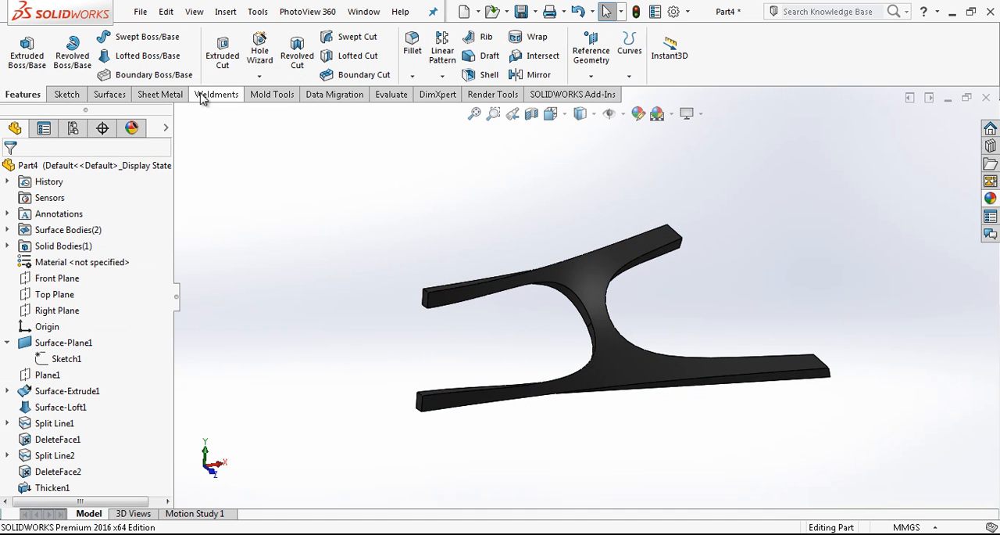
pyautogui.click(412, 76)
pyautogui.click(430, 107)
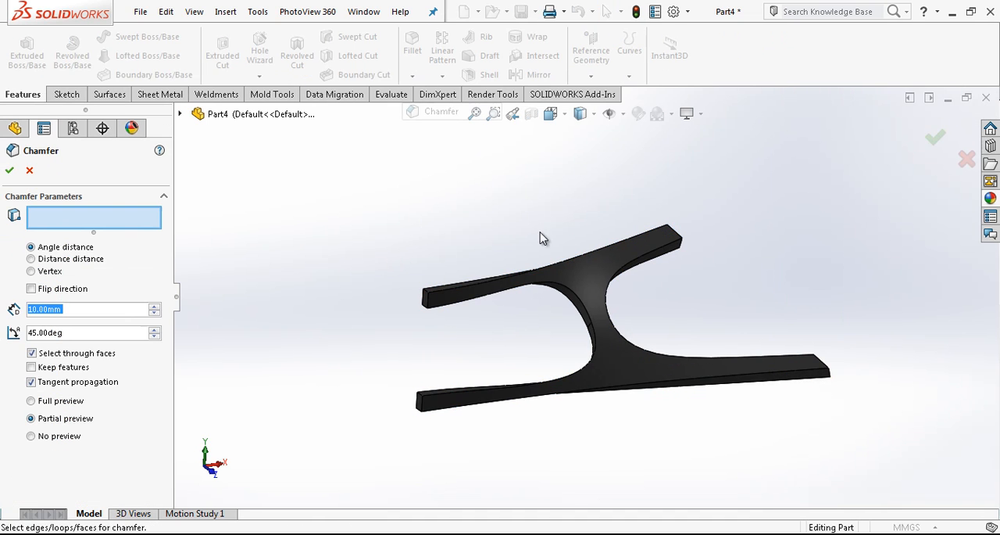
pyautogui.click(580, 278)
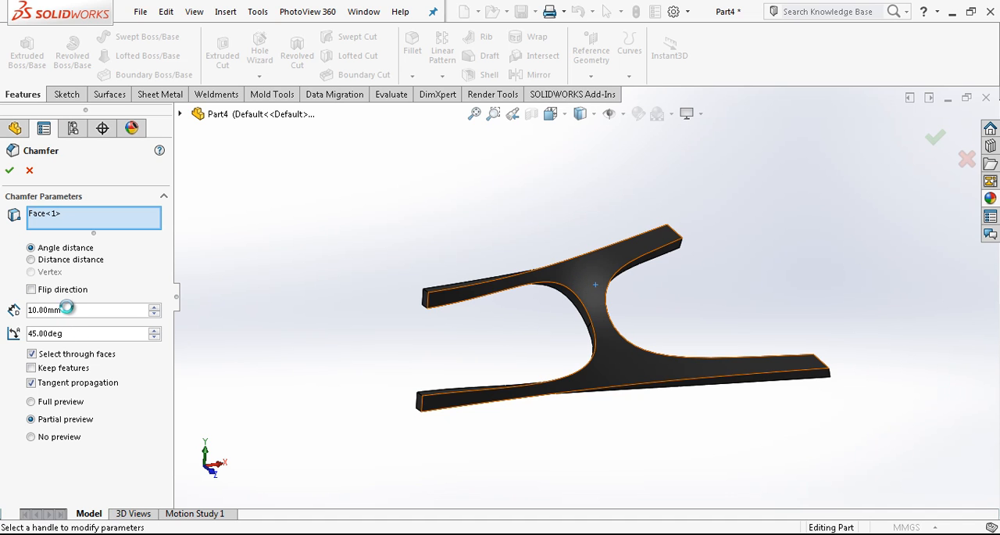
pyautogui.write('1.5')
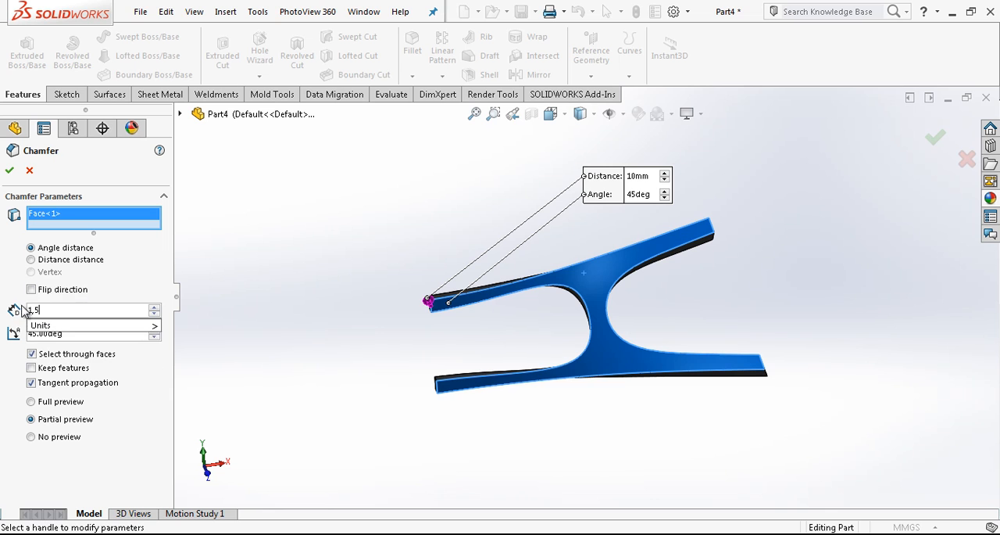
pyautogui.press('Return')
pyautogui.scroll(-2, 537, 267)
pyautogui.moveTo(537, 267); pyautogui.dragTo(599, 328, button='middle')
pyautogui.click(588, 285)
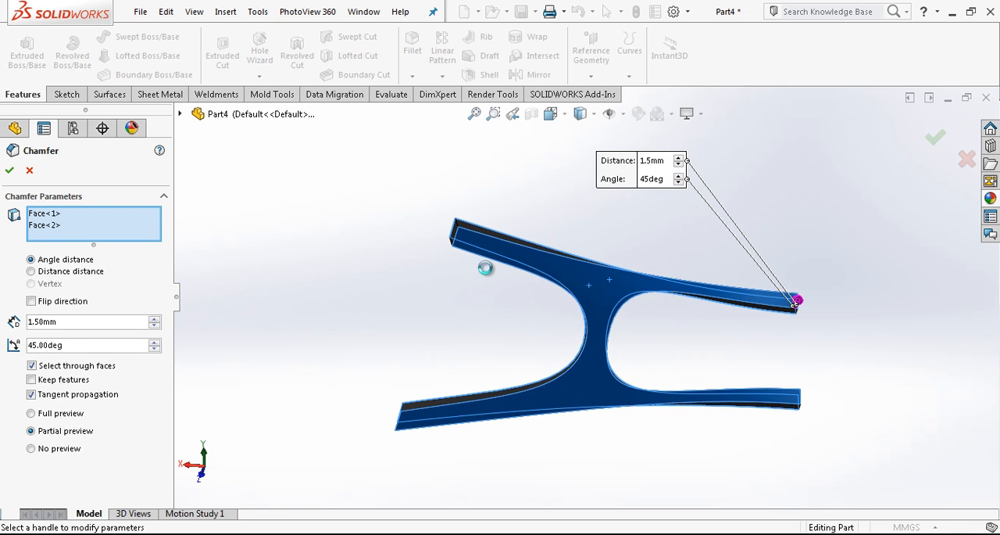
pyautogui.rightClick(439, 282)
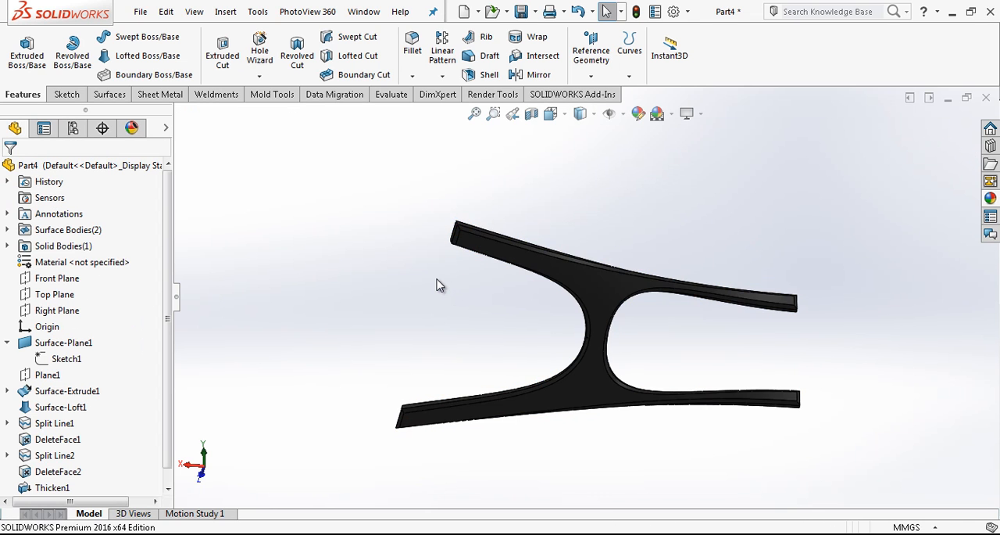
# Apply a white colour to the chamfer feature's faces
pyautogui.scroll(2, 616, 373)
pyautogui.moveTo(616, 373); pyautogui.dragTo(579, 322, button='middle')
pyautogui.scroll(-5, 578, 322)
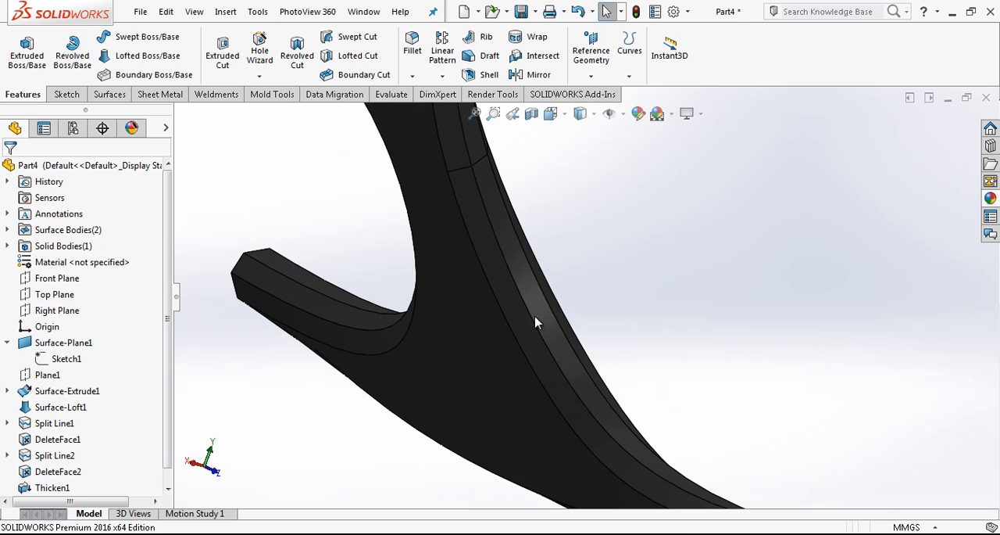
pyautogui.rightClick(523, 316)
pyautogui.click(604, 104)
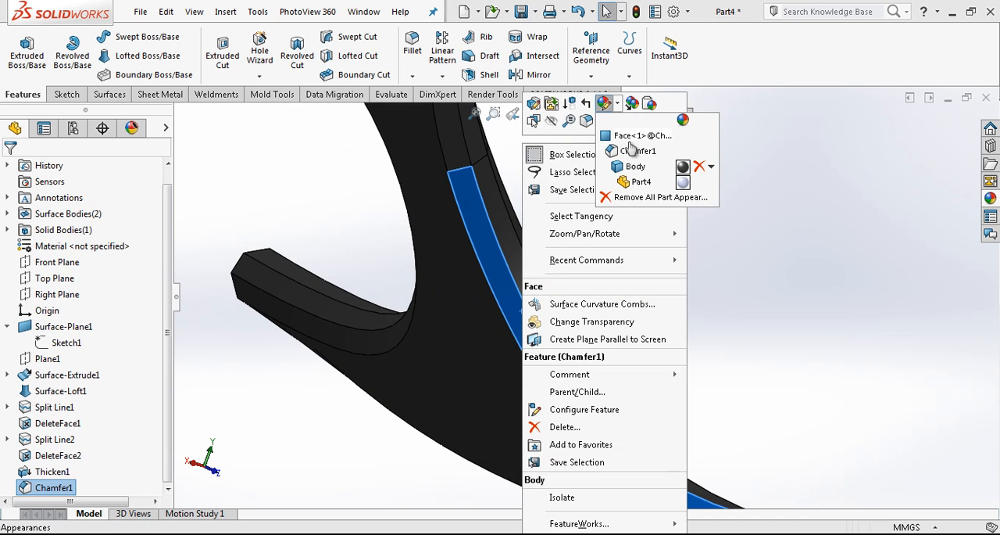
pyautogui.click(642, 152)
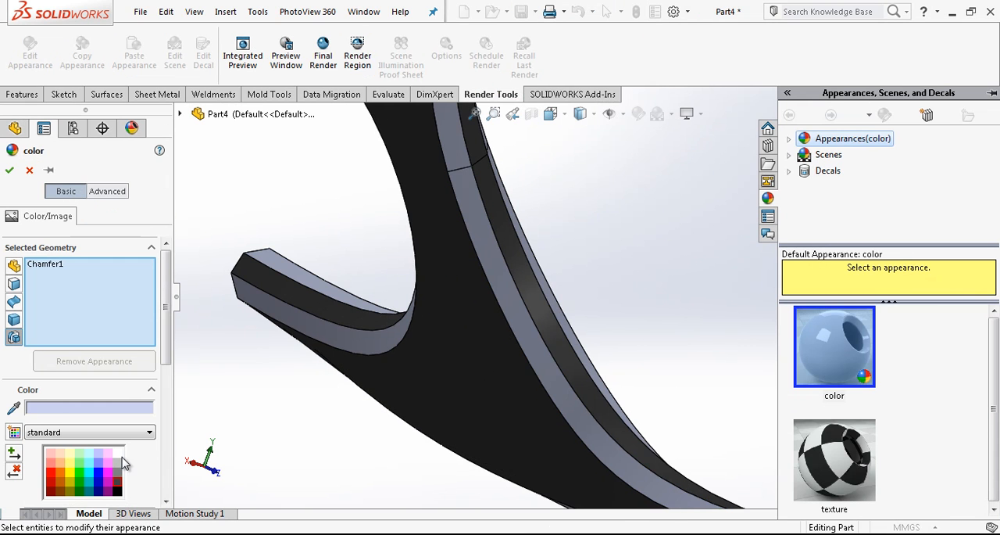
pyautogui.click(120, 455)
pyautogui.press('Return')
# On the Top Plane, sketch two concentric circles centred on the origin, the outer one about 58 mm in diameter
pyautogui.scroll(6, 619, 290)
pyautogui.moveTo(619, 290); pyautogui.dragTo(803, 302, button='middle')
pyautogui.click(551, 114)
pyautogui.click(634, 196)
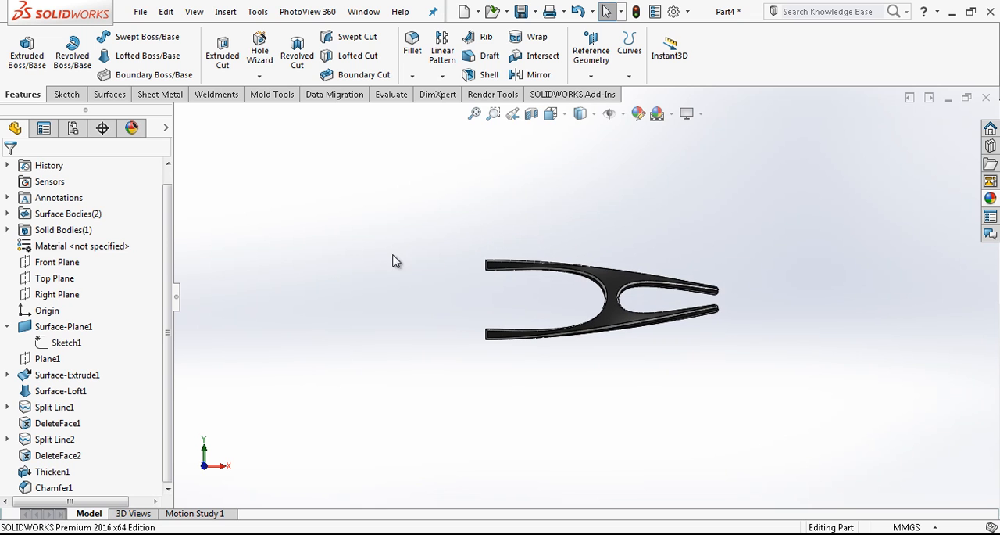
pyautogui.click(66, 282)
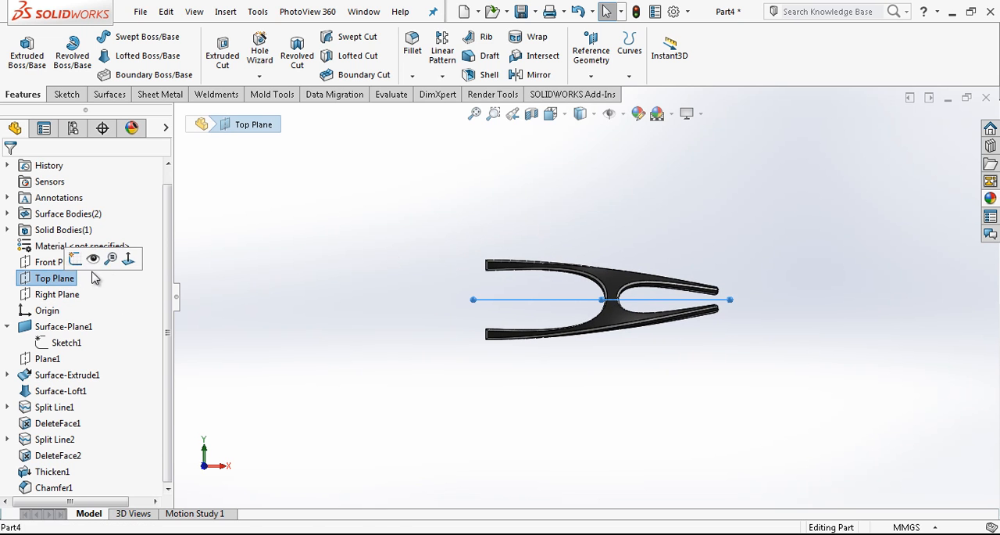
pyautogui.click(127, 261)
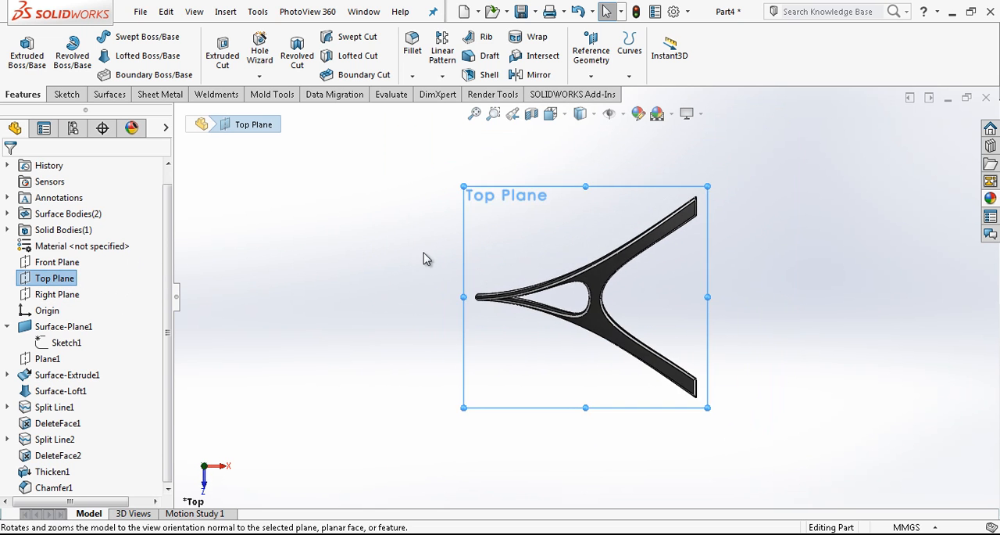
pyautogui.rightClick(66, 278)
pyautogui.click(78, 259)
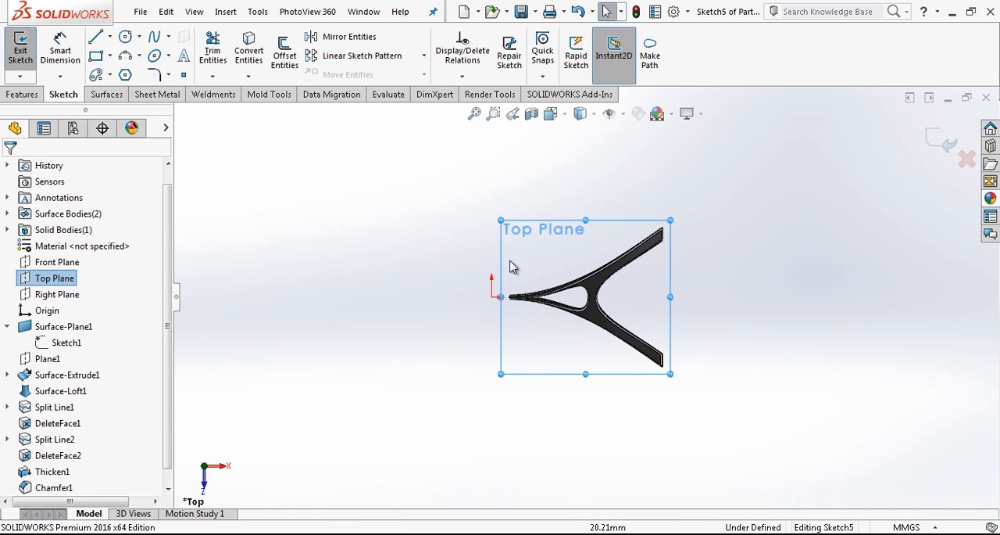
pyautogui.scroll(-5, 525, 289)
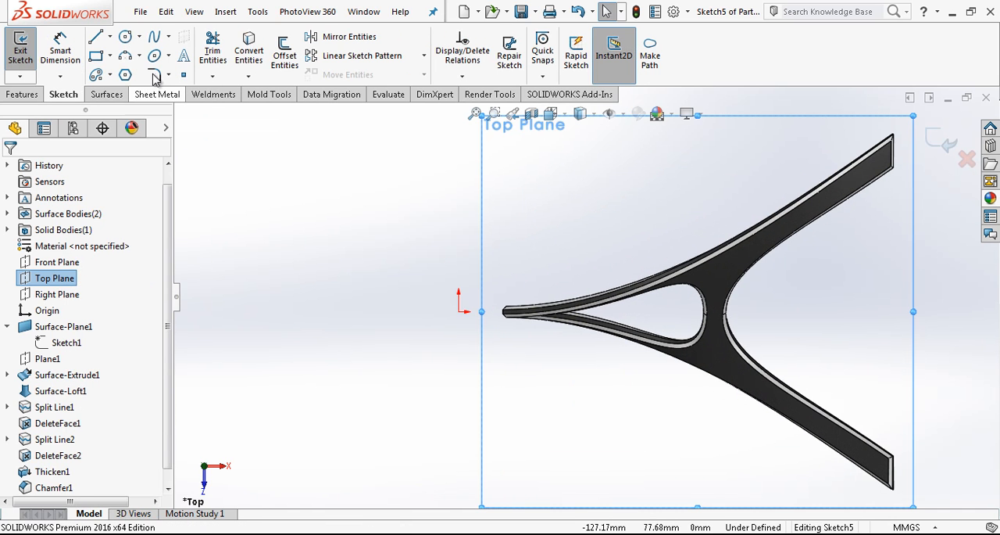
pyautogui.click(459, 311)
pyautogui.click(482, 253)
pyautogui.click(459, 311)
pyautogui.click(475, 280)
# Dimension the inner circle to a 25 mm diameter and the outer circle to a 55 mm diameter
pyautogui.moveTo(474, 283); pyautogui.dragTo(480, 234, button='right')
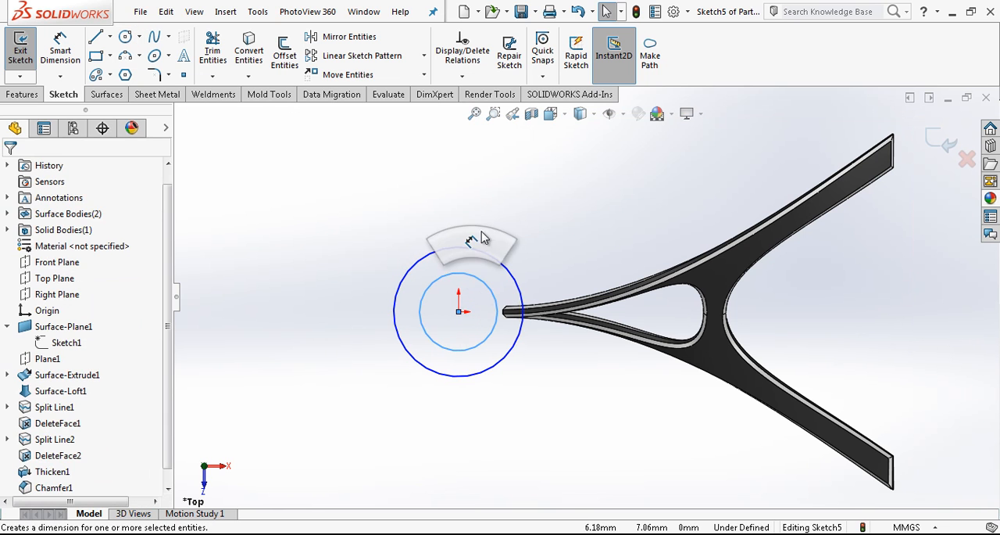
pyautogui.click(489, 286)
pyautogui.click(547, 227)
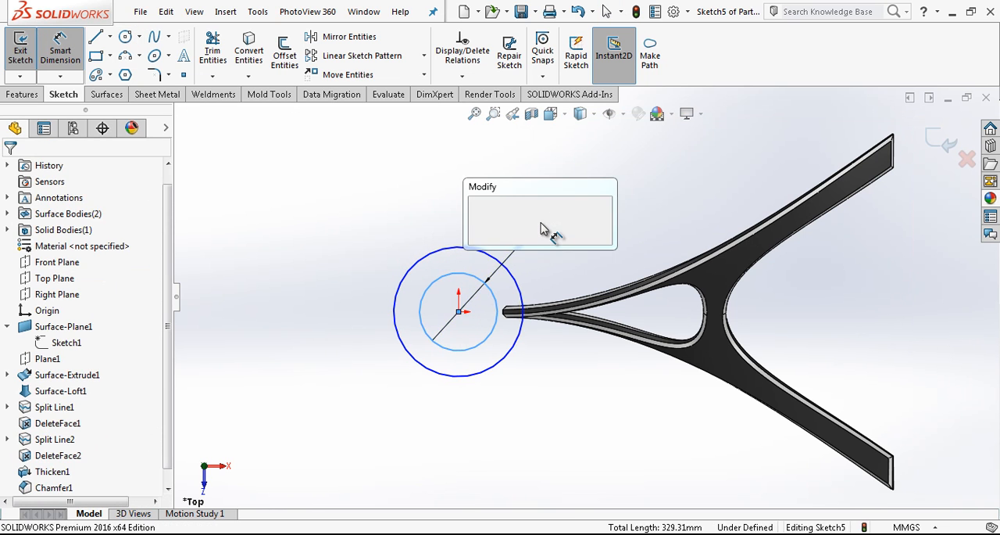
pyautogui.write('25')
pyautogui.press('Return')
pyautogui.click(512, 279)
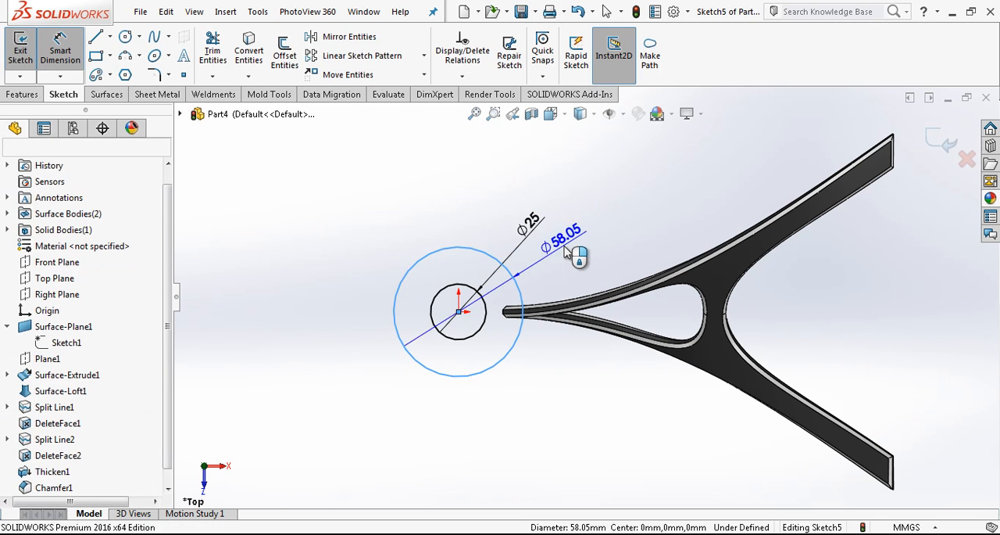
pyautogui.click(575, 251)
pyautogui.write('55')
pyautogui.press('Return')
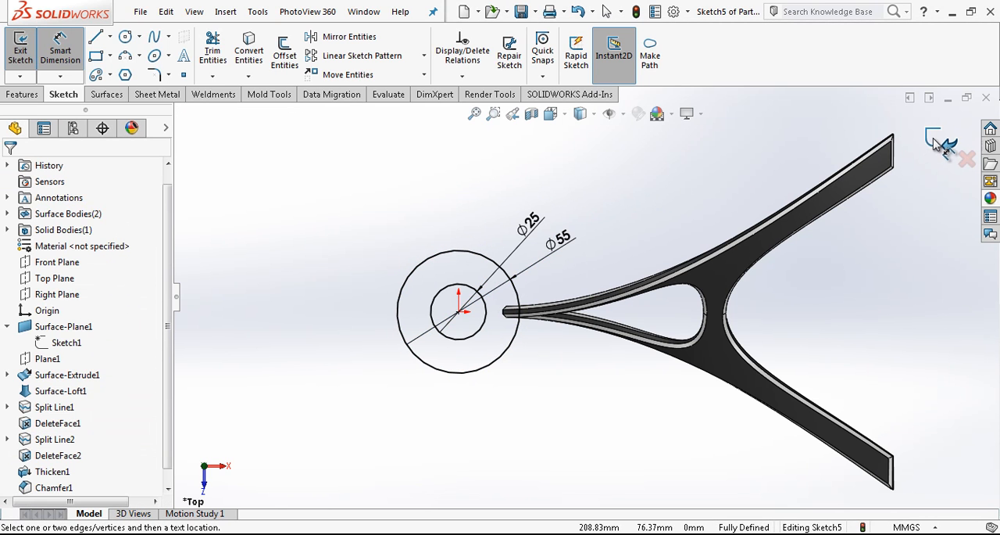
# Extrude the ring sketch 80 mm from the mid plane as a separate body
pyautogui.click(935, 143)
pyautogui.moveTo(626, 232); pyautogui.dragTo(587, 306, button='middle')
pyautogui.click(23, 62)
pyautogui.click(73, 259)
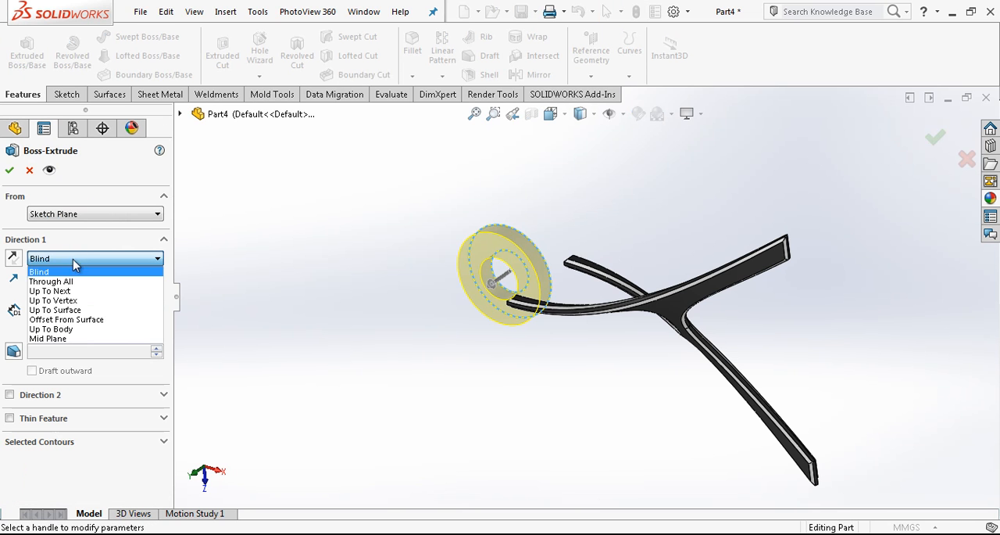
pyautogui.click(77, 336)
pyautogui.write('80')
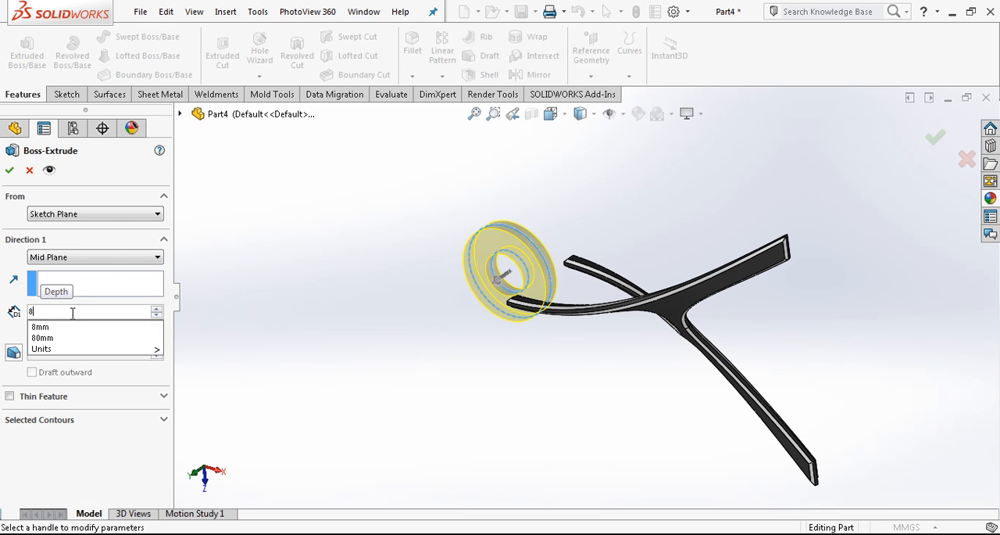
pyautogui.press('Return')
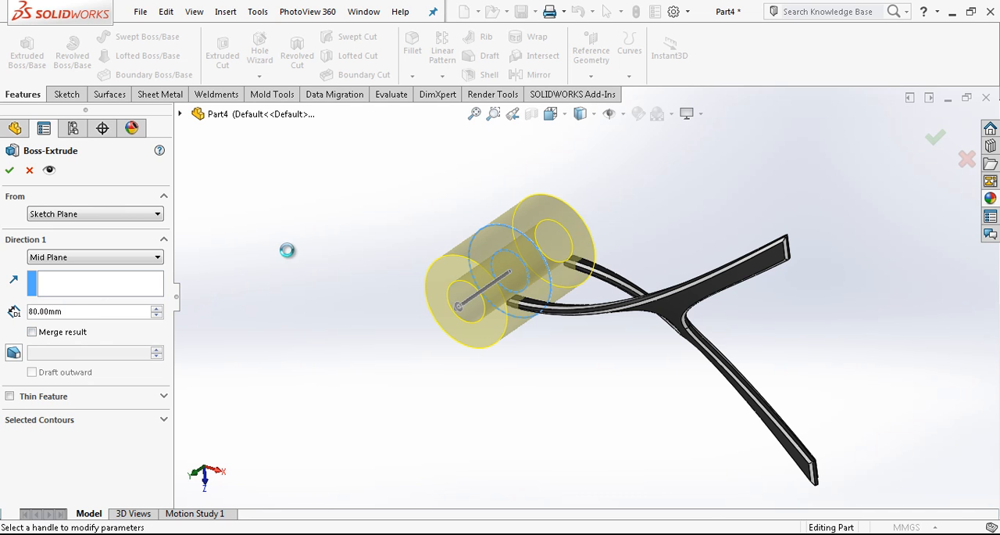
# Apply a black colour to the whole extruded hollow cylinder body
pyautogui.scroll(-2, 580, 230)
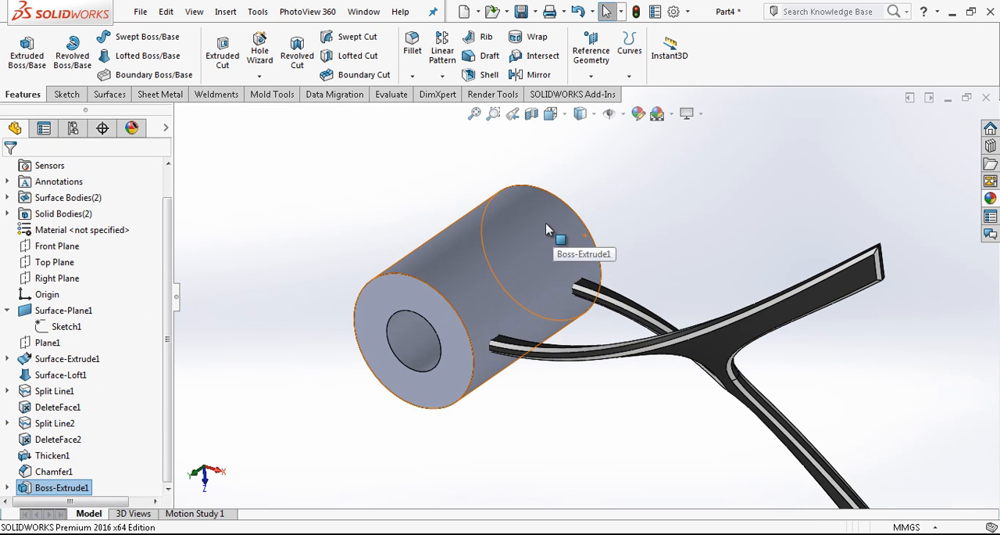
pyautogui.rightClick(546, 229)
pyautogui.click(645, 117)
pyautogui.click(670, 189)
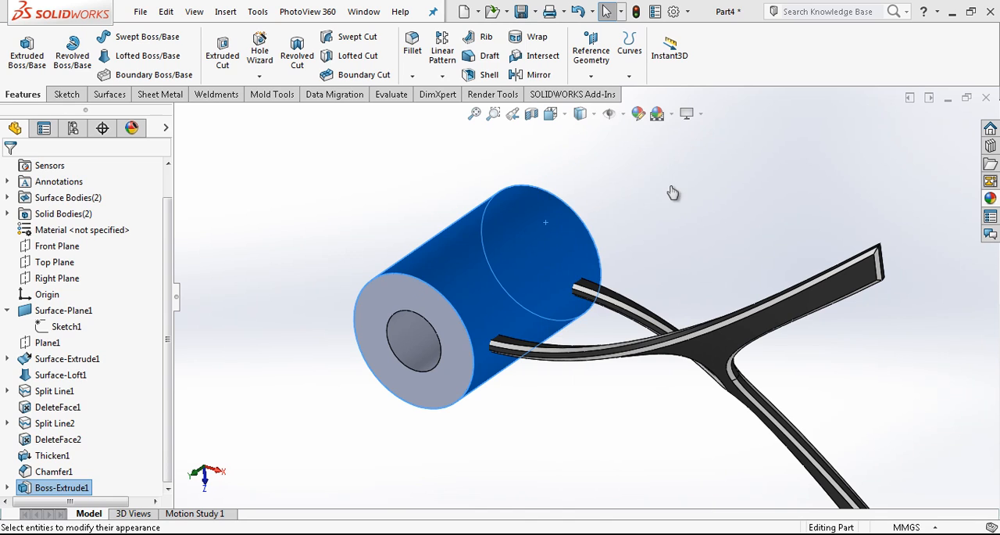
pyautogui.click(123, 484)
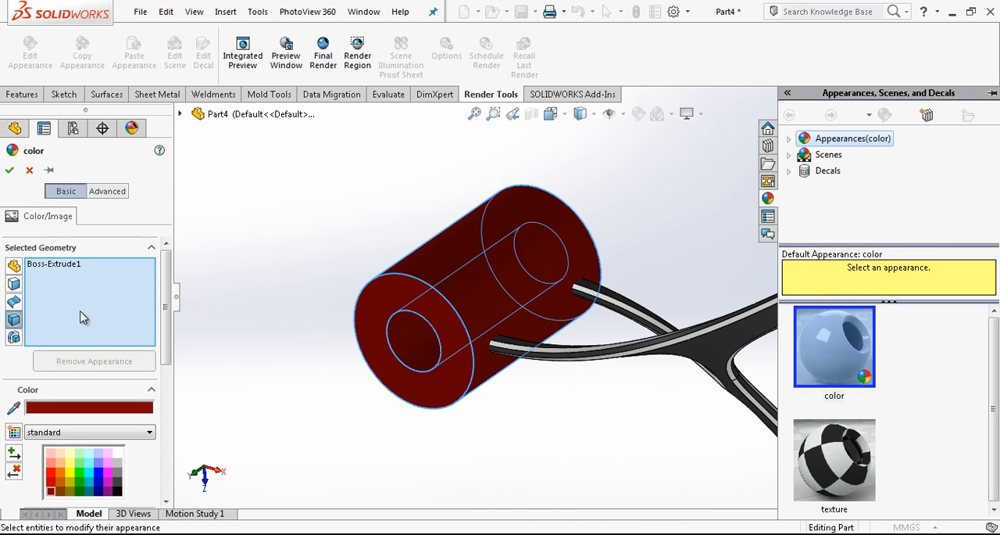
pyautogui.click(120, 487)
pyautogui.click(9, 169)
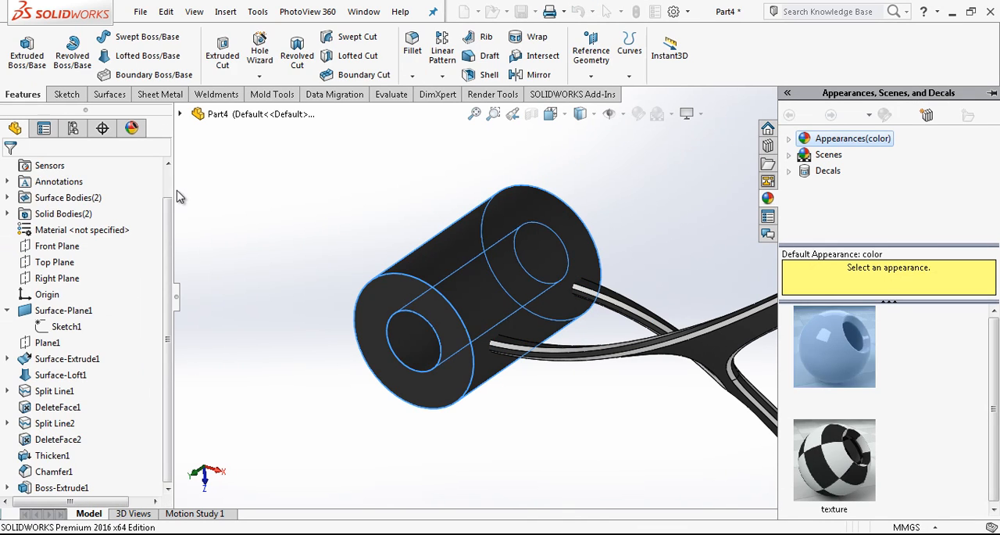
# Fillet the outer circular edges at both ends of the hollow cylinder with a 10 mm radius
pyautogui.scroll(3, 514, 272)
pyautogui.click(413, 46)
pyautogui.click(487, 286)
pyautogui.click(561, 240)
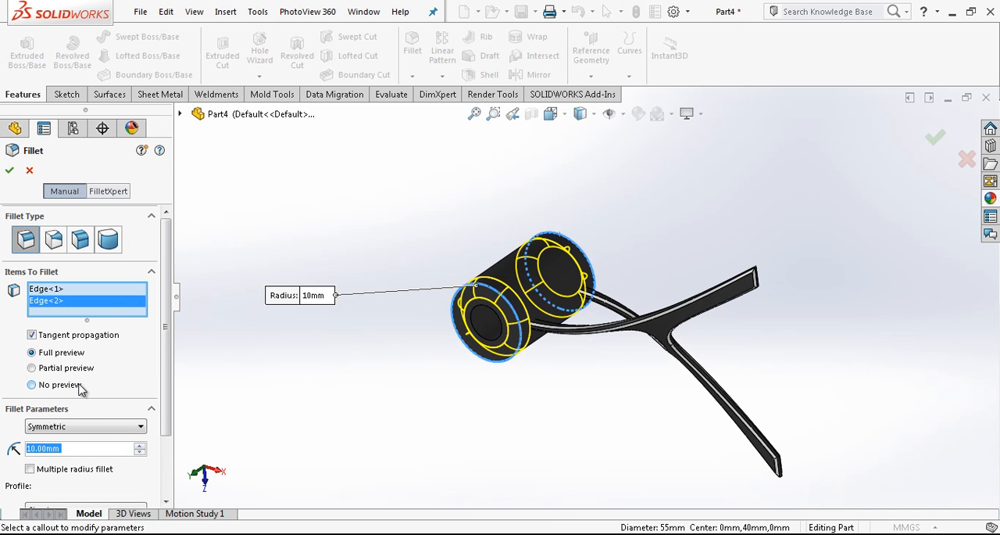
pyautogui.press('Return')
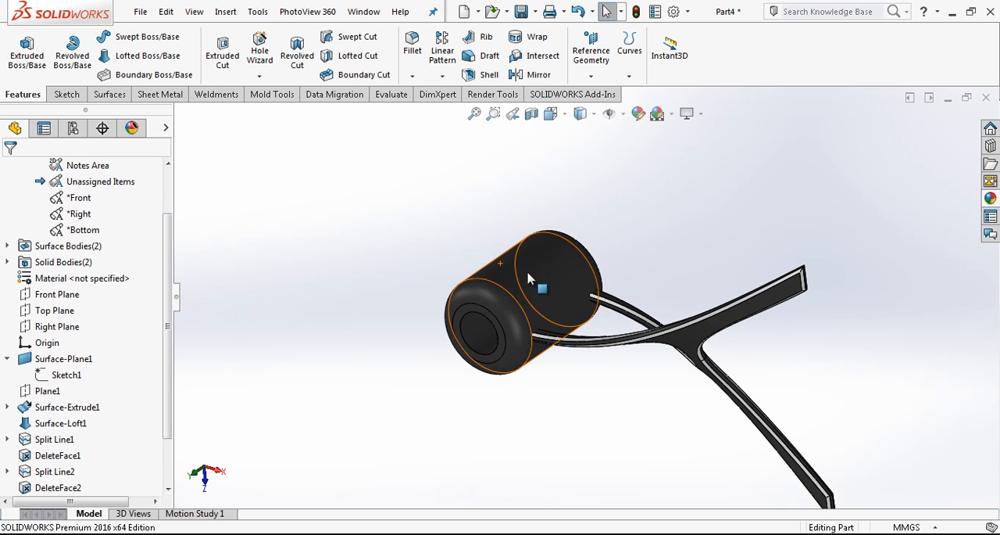
# On the Front Plane, sketch a horizontal line reaching into the cylinder's side opposite the arms and a vertical line about 40 mm long from its inner end
pyautogui.click(551, 114)
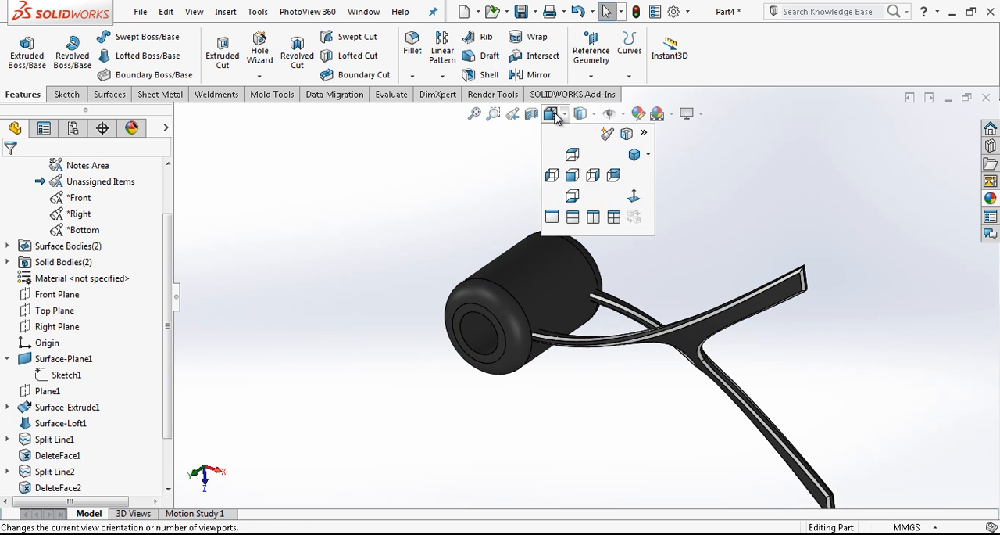
pyautogui.click(634, 197)
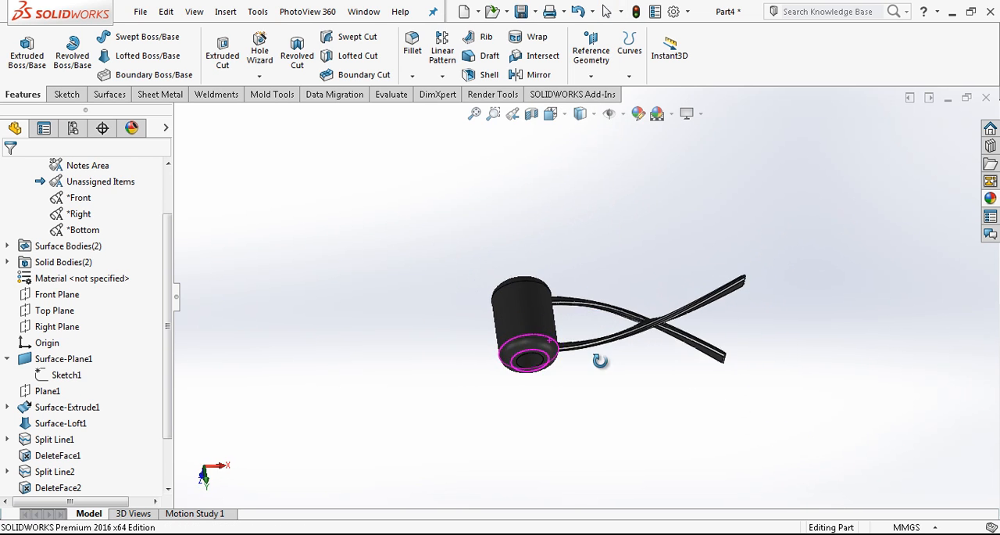
pyautogui.click(551, 114)
pyautogui.click(631, 197)
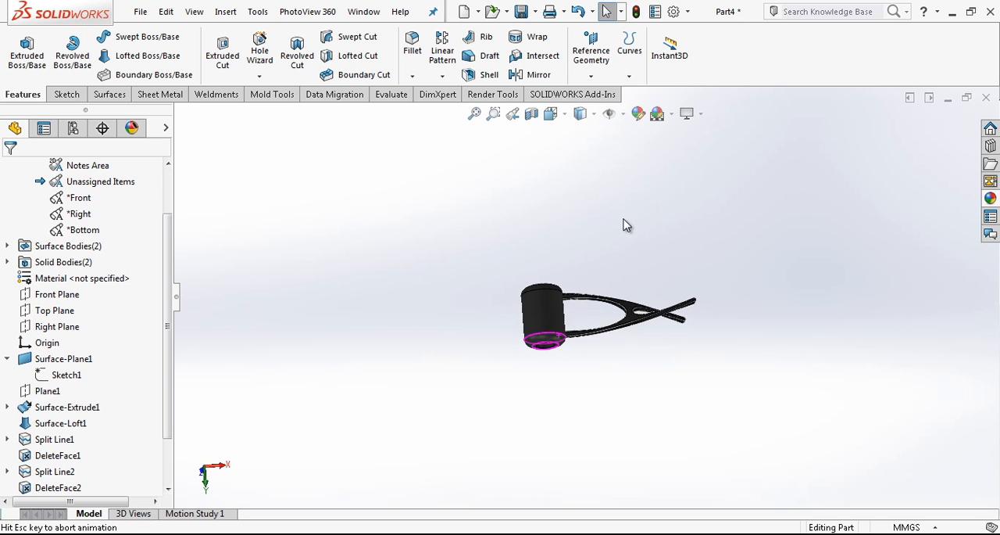
pyautogui.click(45, 295)
pyautogui.click(67, 271)
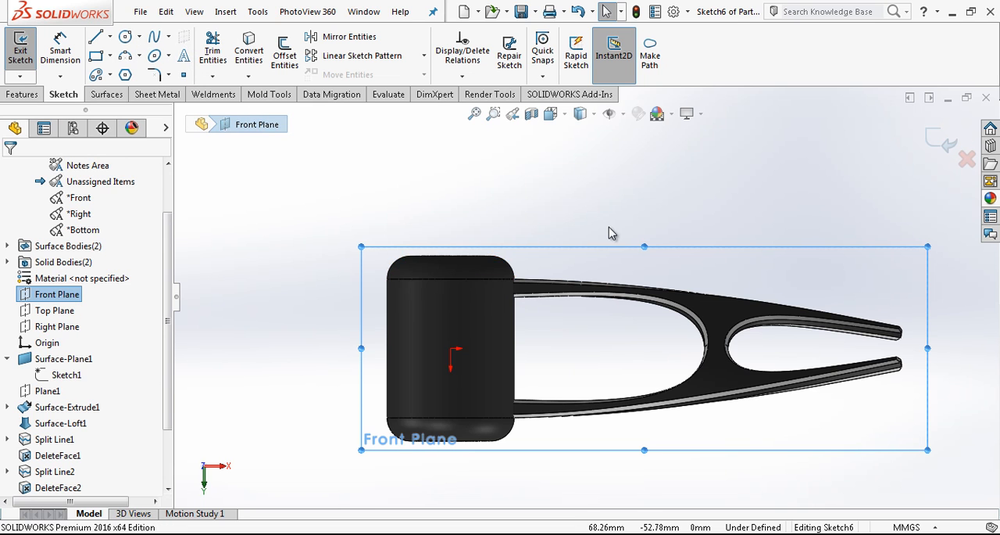
pyautogui.click(95, 36)
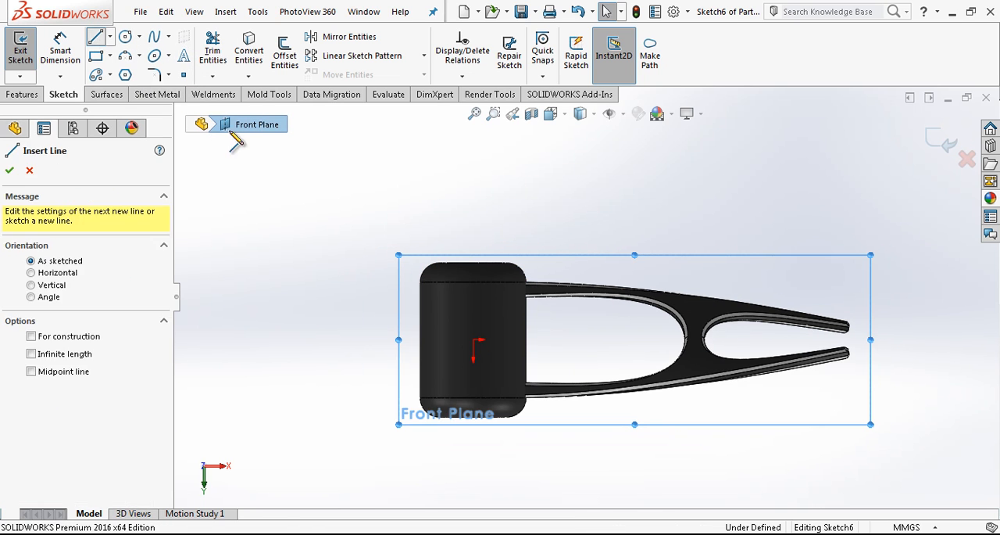
pyautogui.scroll(-2, 432, 380)
pyautogui.click(391, 380)
pyautogui.click(457, 380)
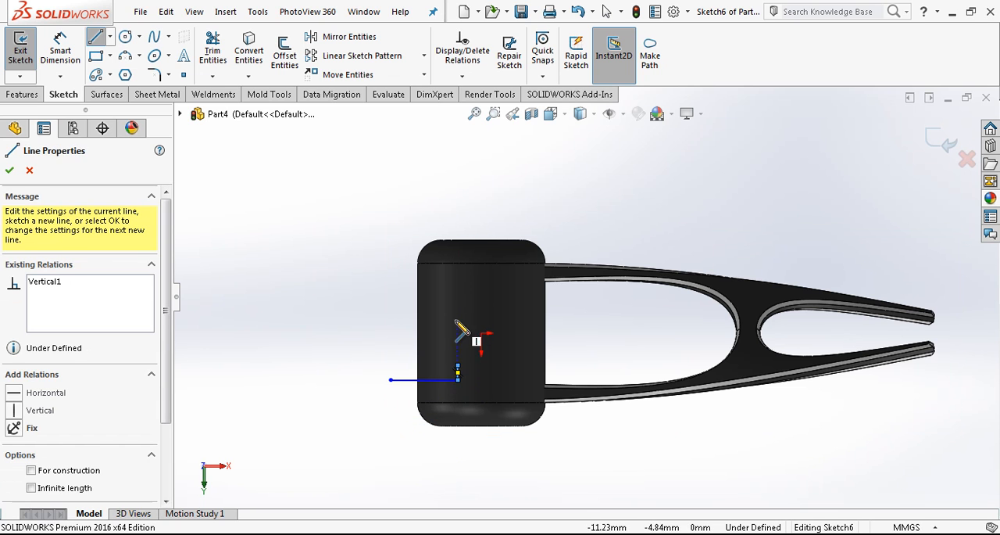
pyautogui.press('Escape')
pyautogui.moveTo(458, 365); pyautogui.dragTo(460, 287)
# Close the profile with a second horizontal line and an outer line, and make the outer line vertical
pyautogui.press('l')
pyautogui.click(461, 287)
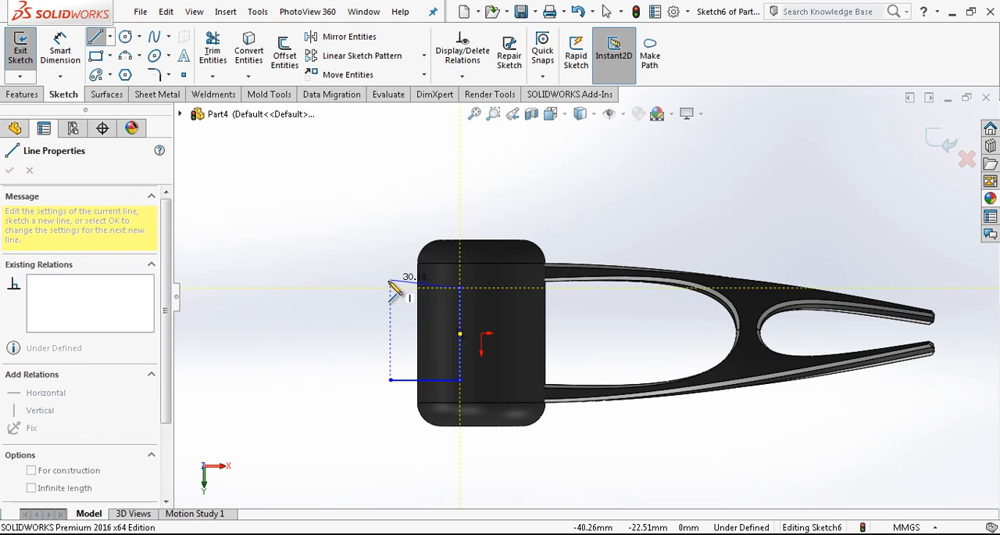
pyautogui.click(385, 288)
pyautogui.click(390, 380)
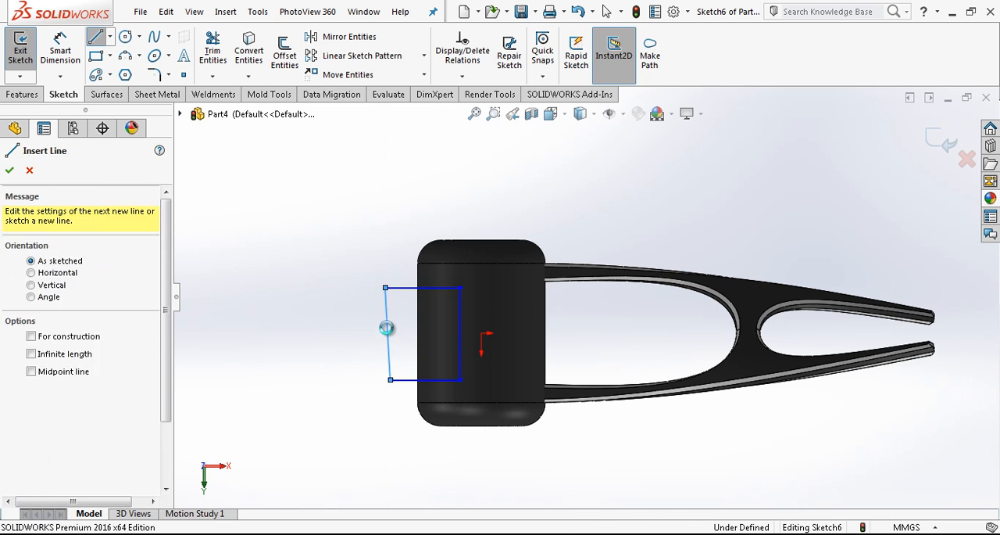
pyautogui.press('Escape')
pyautogui.click(384, 320)
pyautogui.press('Escape')
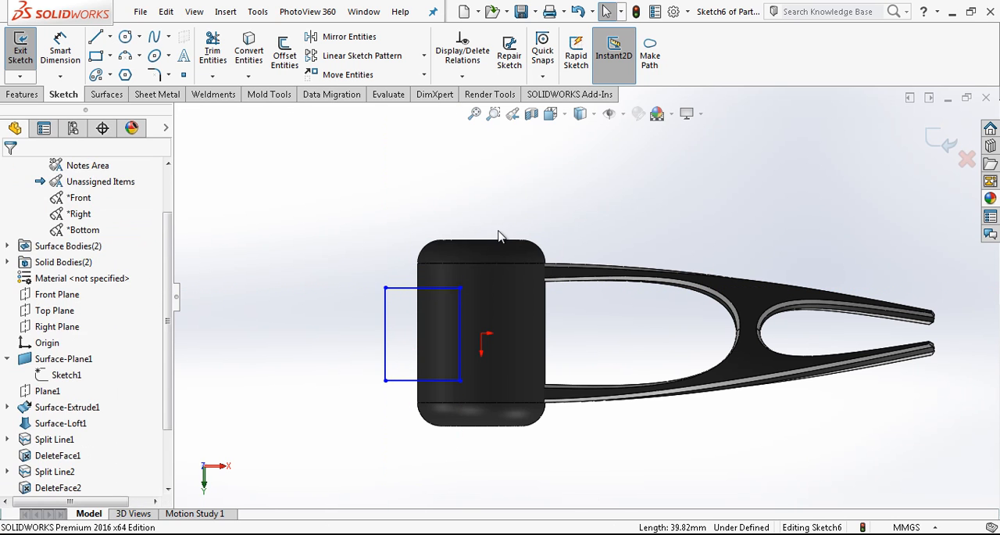
# Draw a line from the origin to the midpoint of the profile's outer side and make it a horizontal construction line
pyautogui.press('l')
pyautogui.click(481, 334)
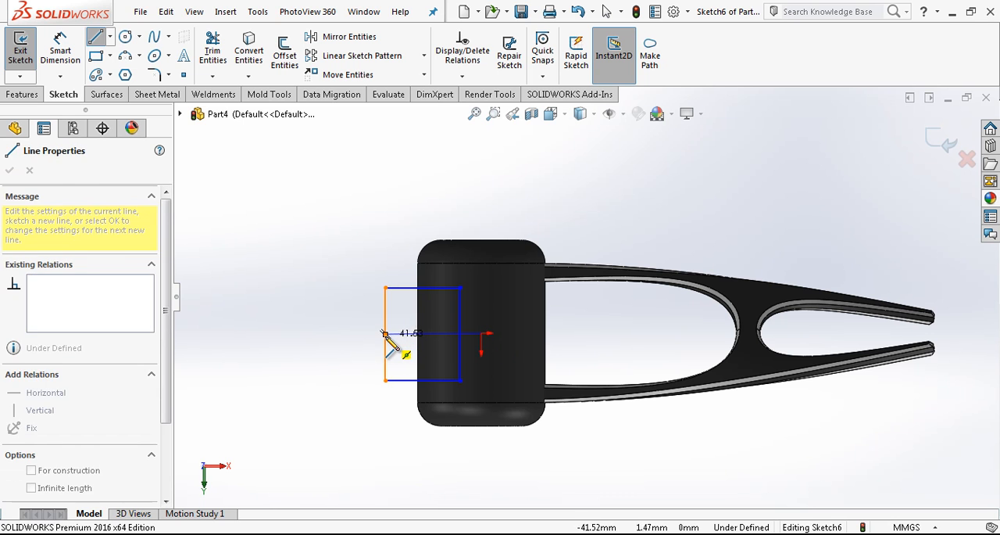
pyautogui.doubleClick(384, 333)
pyautogui.click(413, 334)
pyautogui.click(446, 290)
pyautogui.click(406, 334)
pyautogui.click(489, 230)
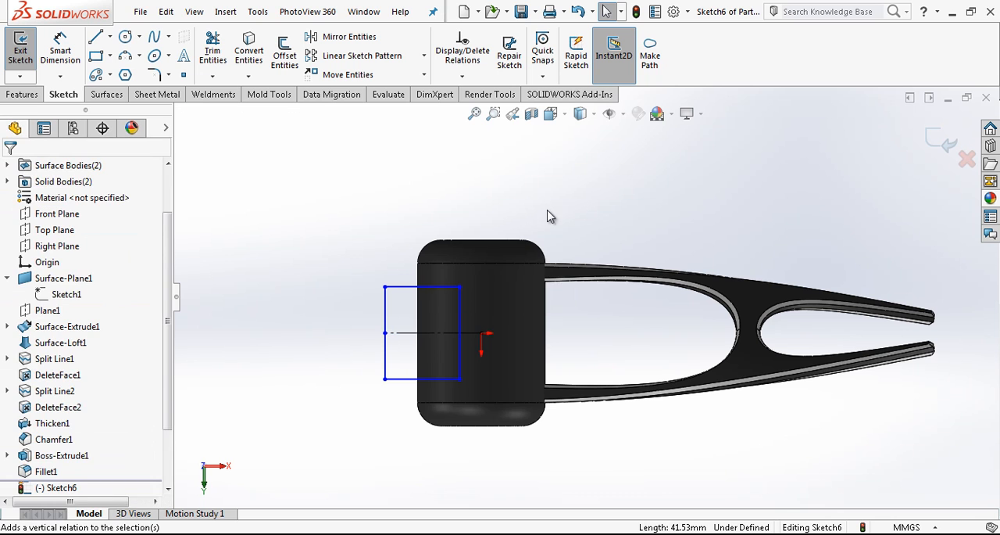
# Dimension the distance between the profile's upper line and the cylinder's upper fillet edge to 10 mm
pyautogui.click(459, 321)
pyautogui.moveTo(598, 312); pyautogui.dragTo(585, 237, button='right')
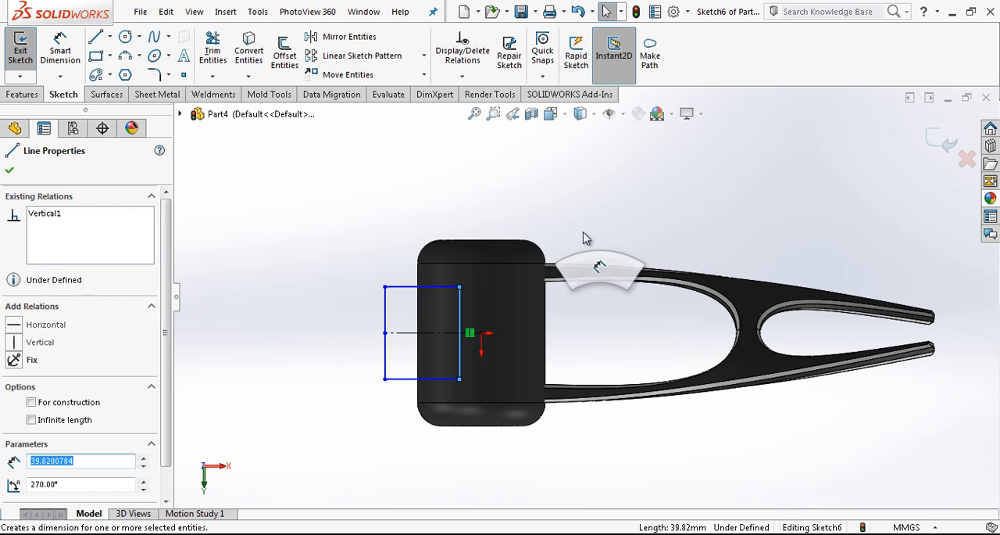
pyautogui.click(438, 287)
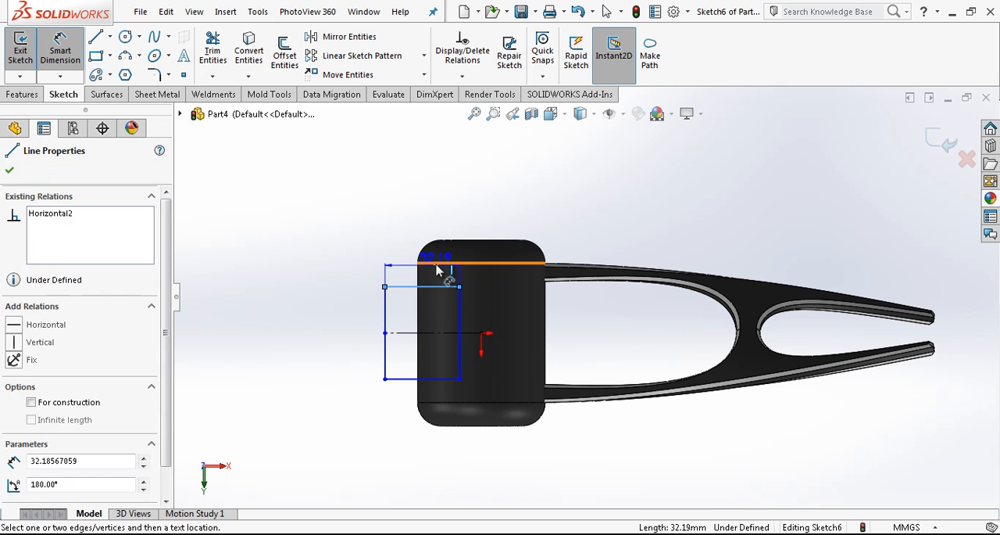
pyautogui.click(440, 264)
pyautogui.click(384, 257)
pyautogui.write('10')
pyautogui.press('Return')
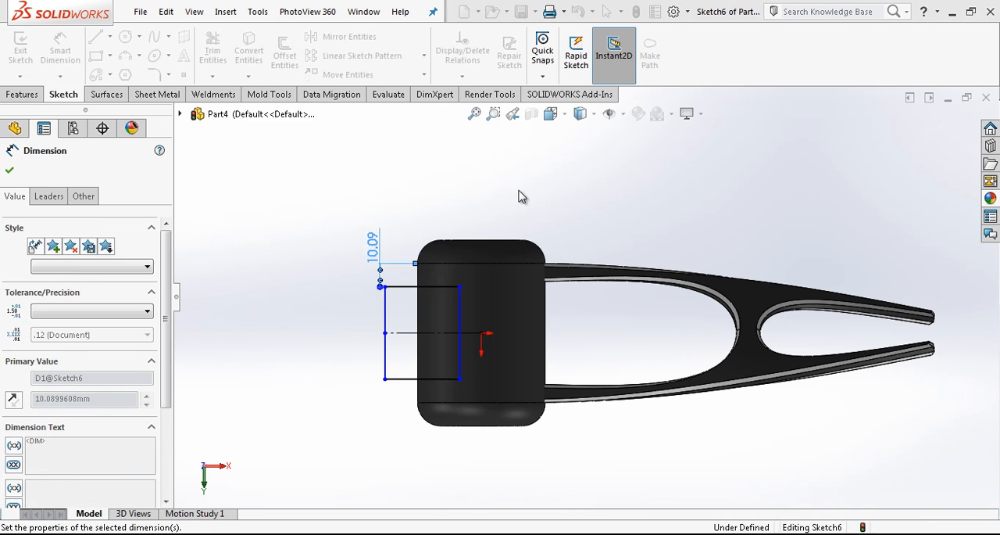
# Dimension the distance between the profile's inner vertical line and the cylinder's outer side to 12 mm
pyautogui.click(458, 290)
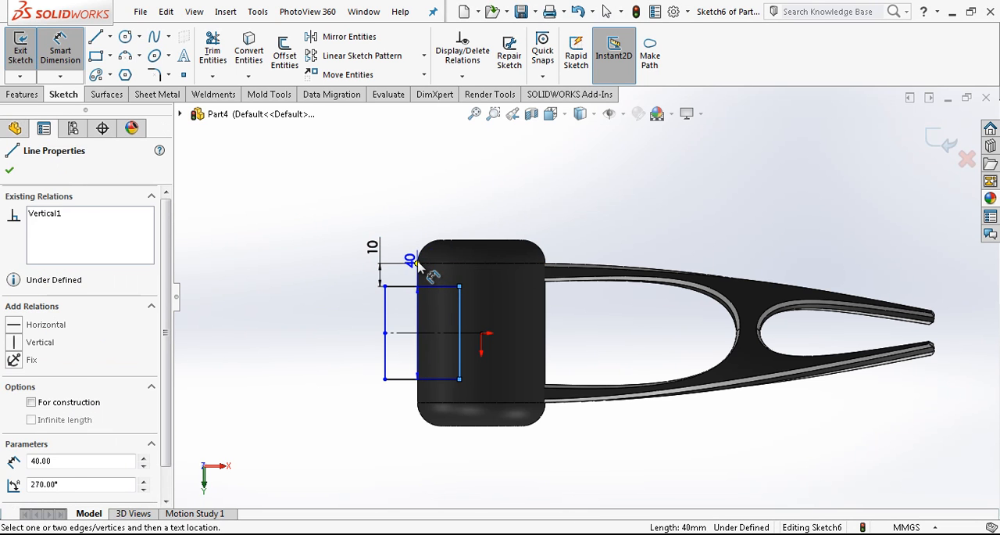
pyautogui.click(420, 266)
pyautogui.click(442, 200)
pyautogui.write('12')
pyautogui.press('Return')
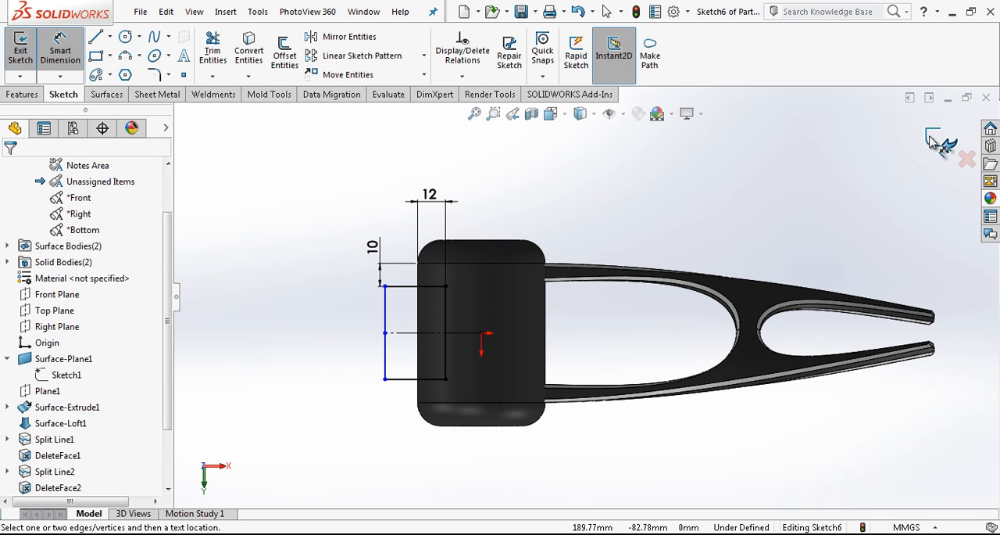
# Round both inner corners of the profile with 10 mm sketch fillets and exit the sketch
pyautogui.click(154, 74)
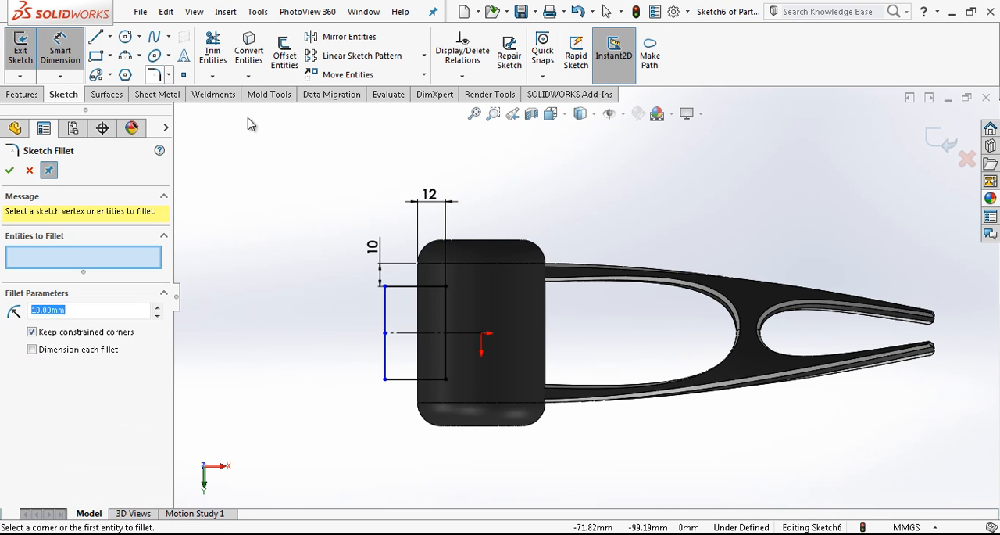
pyautogui.click(448, 305)
pyautogui.click(440, 380)
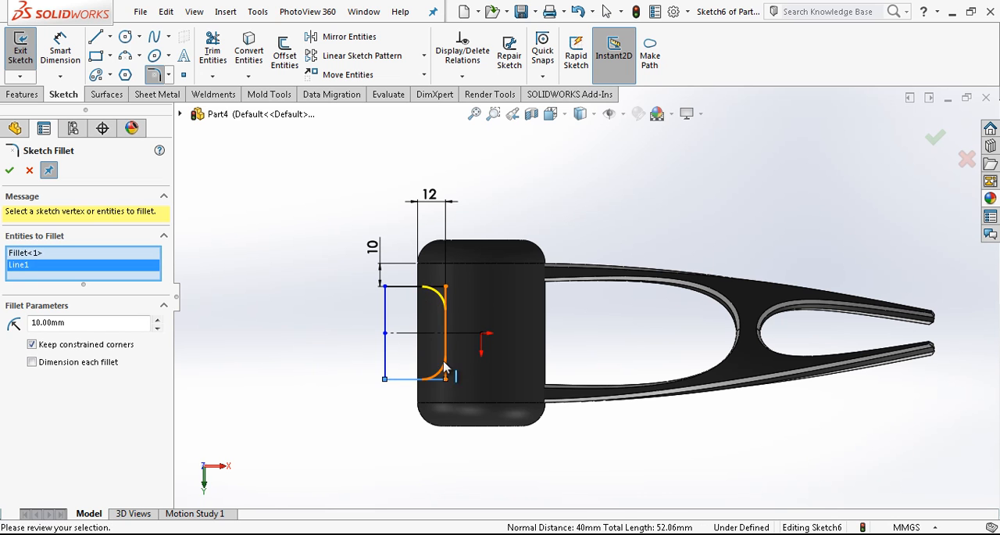
pyautogui.click(934, 136)
pyautogui.click(934, 137)
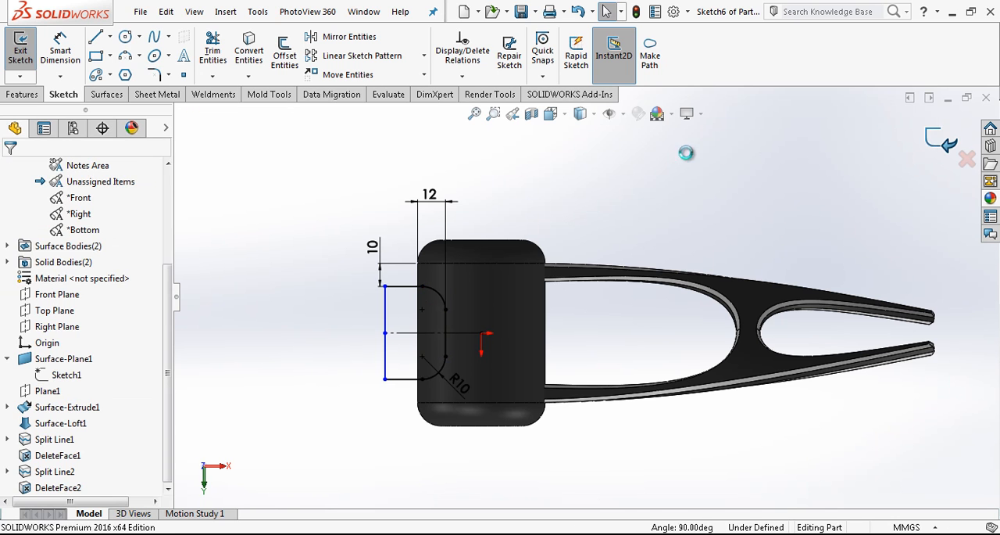
# Edit the profile sketch and add a vertical construction line about 55.6 mm long, running upward from the origin
pyautogui.click(445, 311)
pyautogui.click(487, 261)
pyautogui.press('l')
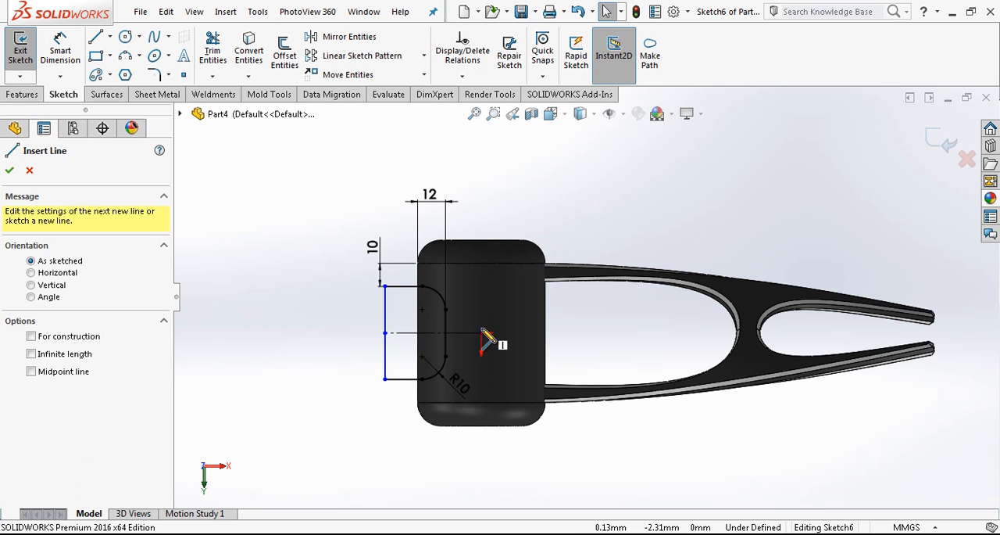
pyautogui.click(481, 333)
pyautogui.click(481, 203)
pyautogui.press('Escape')
pyautogui.click(482, 217)
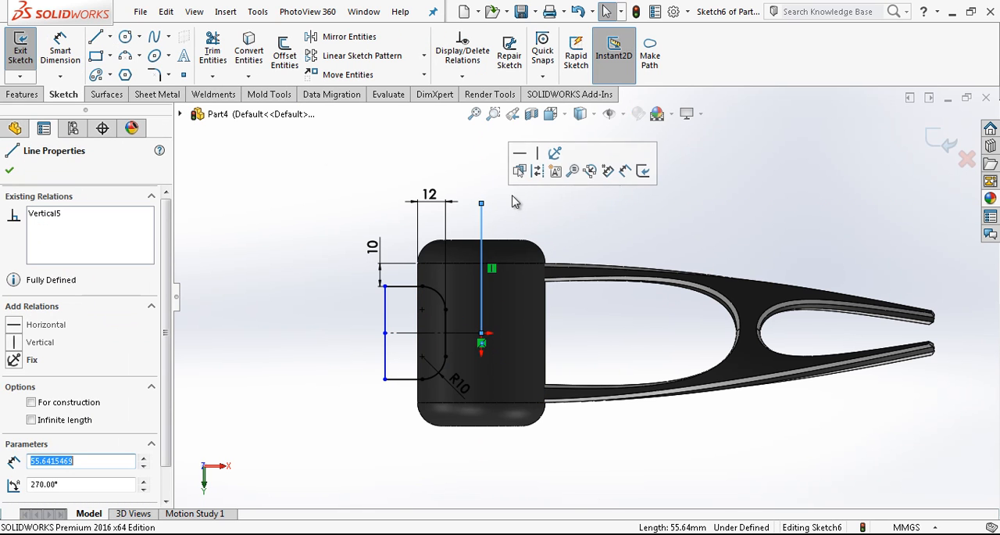
pyautogui.click(538, 172)
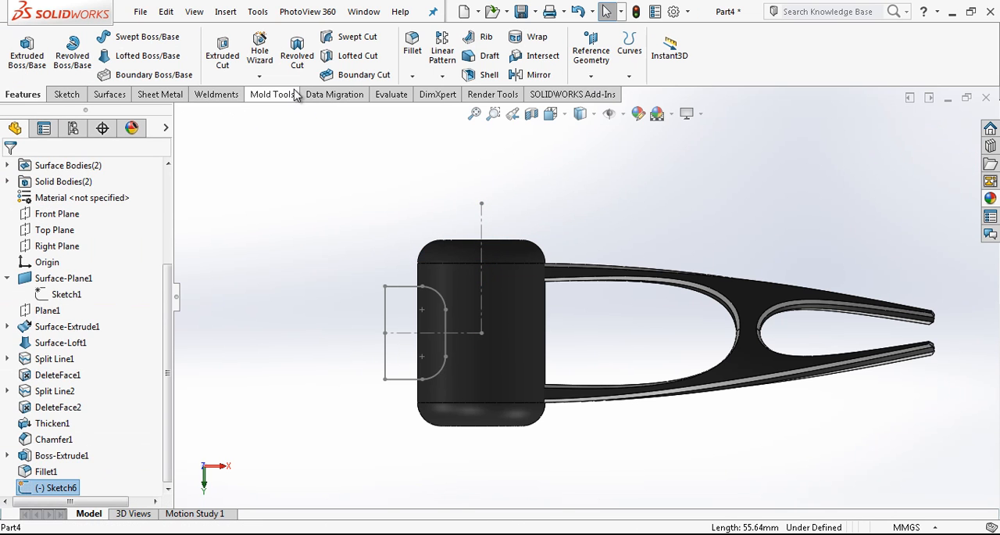
# Revolve-cut the profile 360° around the vertical centerline to form a groove around the cylinder
pyautogui.click(297, 51)
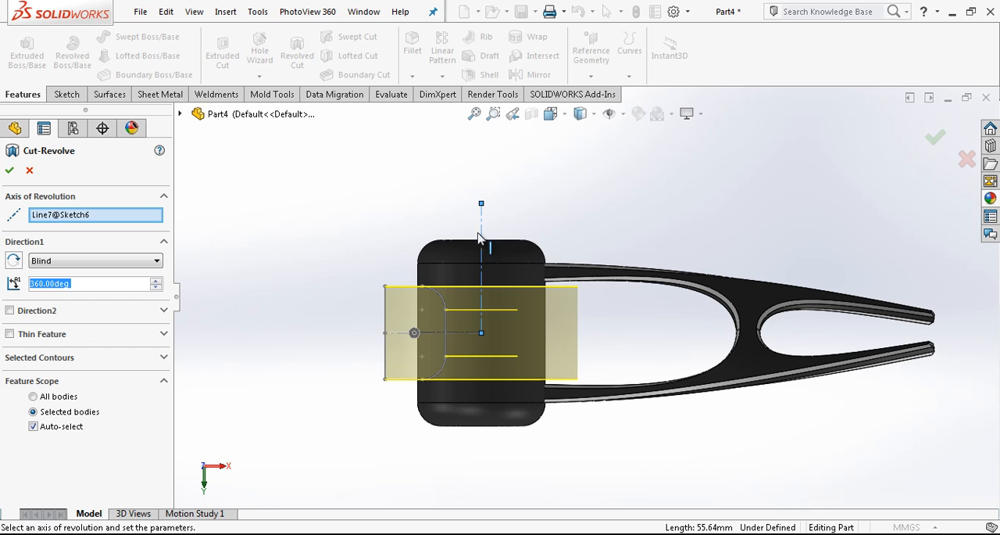
pyautogui.click(11, 168)
pyautogui.scroll(-5, 529, 292)
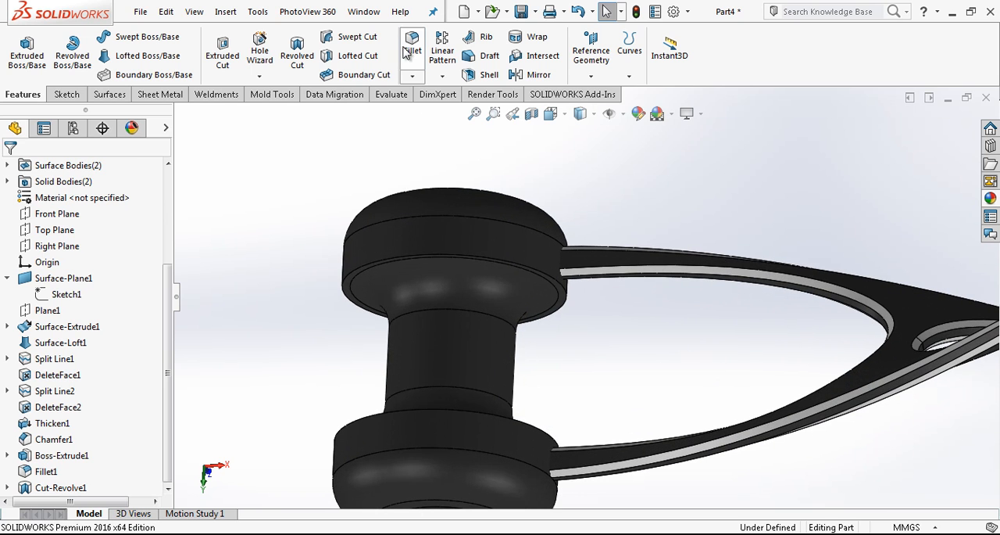
# Fillet the two outer circular edges of the groove with a 5 mm radius
pyautogui.click(407, 52)
pyautogui.click(375, 273)
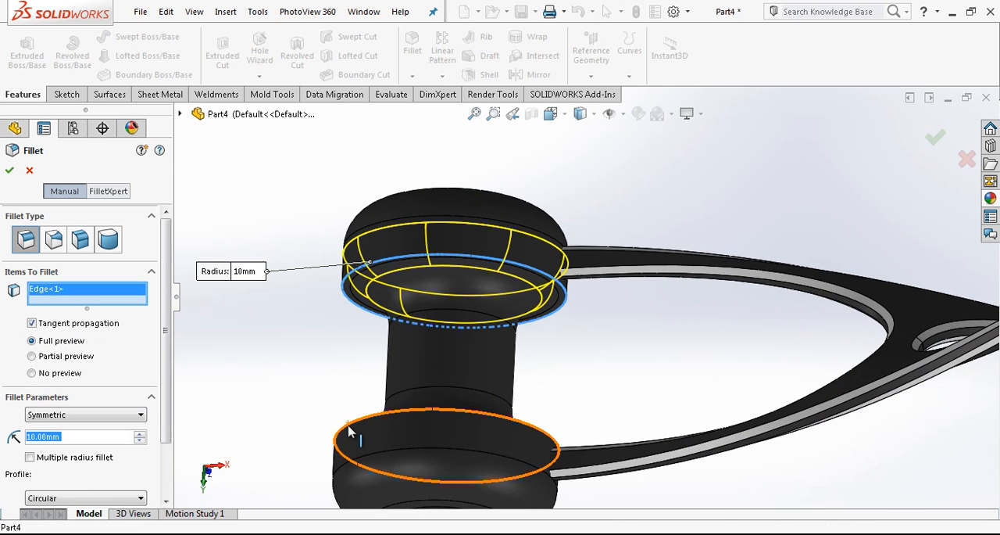
pyautogui.click(349, 432)
pyautogui.write('5')
pyautogui.press('Return')
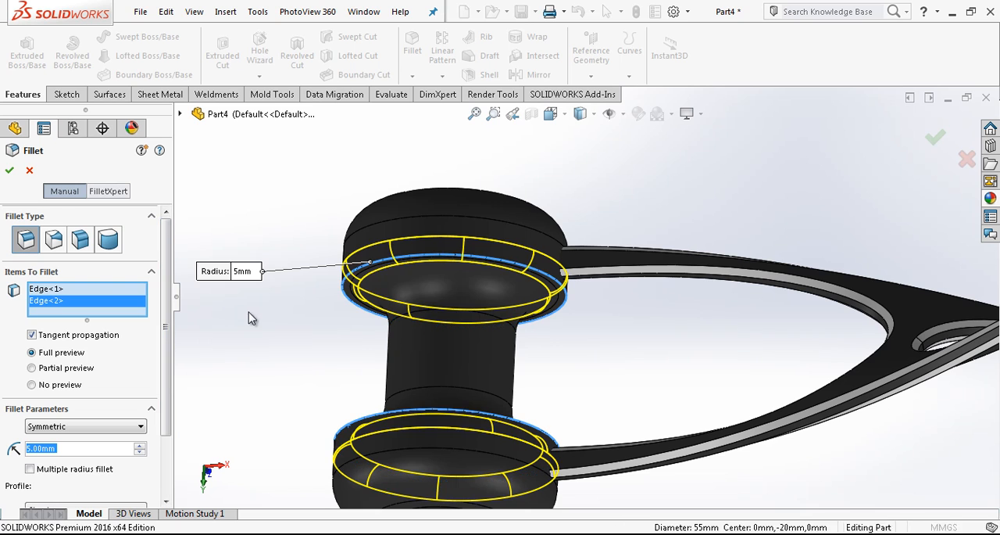
pyautogui.press('Return')
# Chamfer the end edges of the hub's central hole 1.5 mm at 45° using the hole's inner face
pyautogui.scroll(3, 416, 326)
pyautogui.moveTo(415, 311); pyautogui.dragTo(396, 278, button='middle')
pyautogui.click(412, 78)
pyautogui.click(435, 110)
pyautogui.click(508, 436)
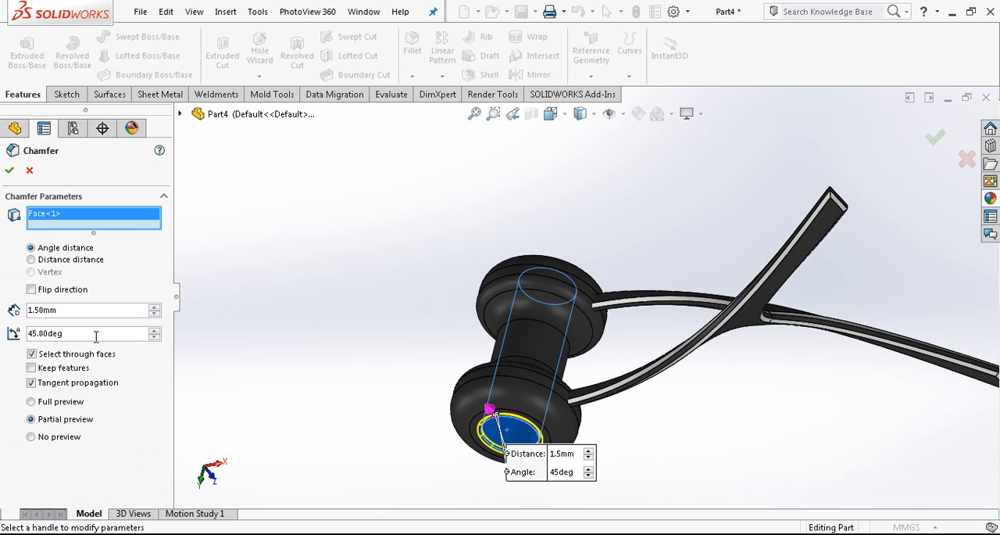
pyautogui.press('Escape')
# Apply a light grey colour to both groove fillet faces and to the hole's inner face, chamfer and surrounding end face
pyautogui.scroll(-2, 540, 428)
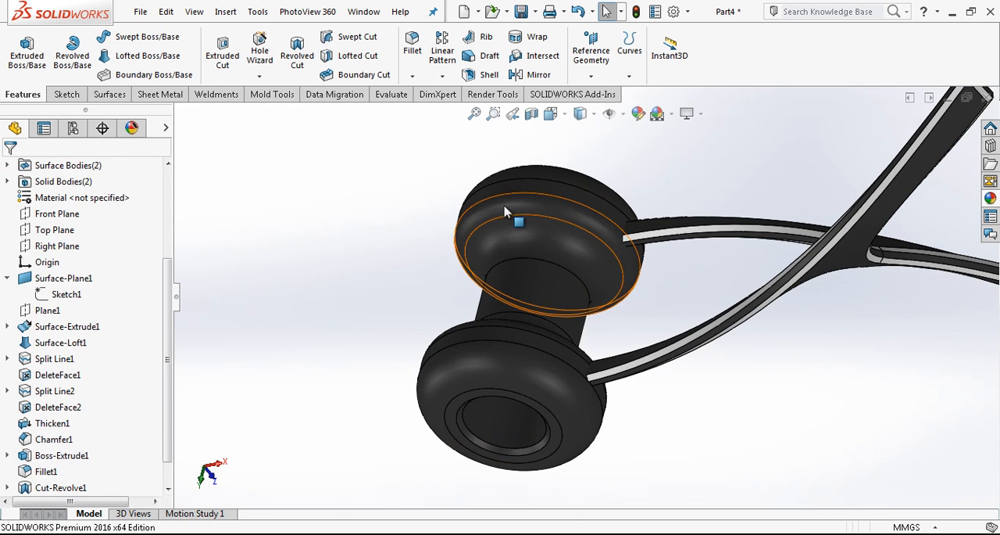
pyautogui.rightClick(505, 209)
pyautogui.click(593, 109)
pyautogui.click(618, 75)
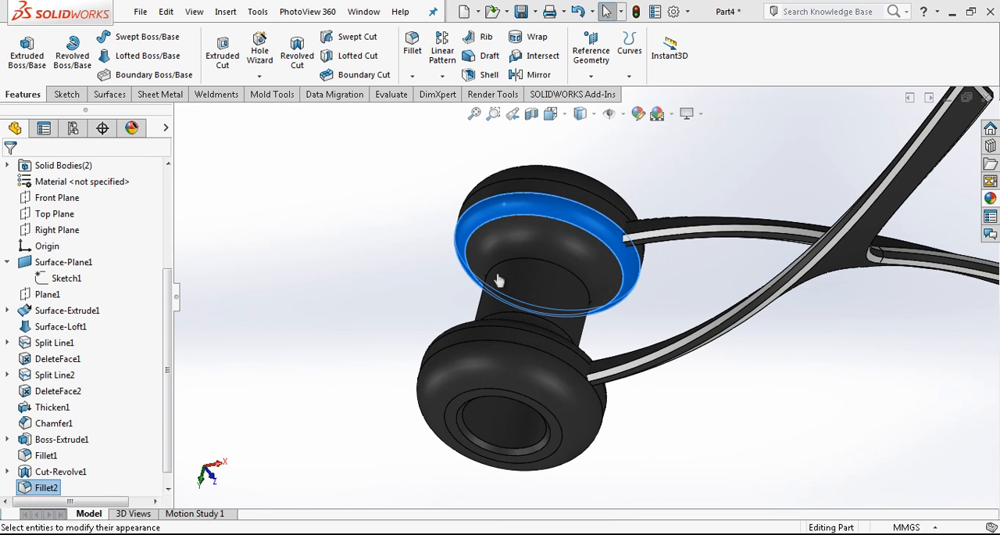
pyautogui.click(461, 334)
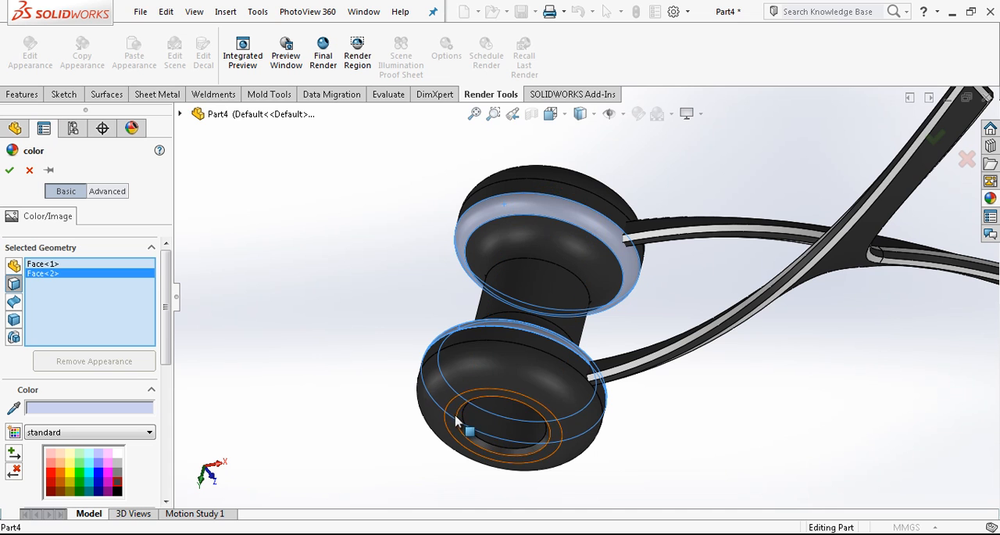
pyautogui.click(467, 424)
pyautogui.click(461, 426)
pyautogui.click(474, 420)
# Add the ring-shaped end face and hole chamfer at the hub's opposite end to the colour selection and apply it
pyautogui.scroll(2, 500, 406)
pyautogui.moveTo(513, 402); pyautogui.dragTo(382, 493, button='middle')
pyautogui.scroll(1, 826, 284)
pyautogui.scroll(-5, 826, 289)
pyautogui.click(725, 252)
pyautogui.click(727, 248)
pyautogui.click(676, 267)
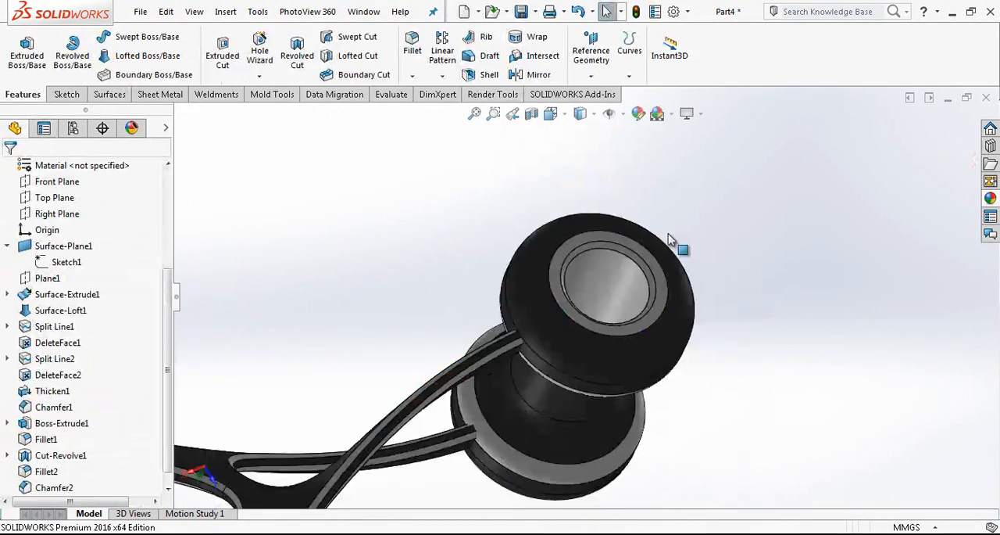
# Start a circular pattern that uses the inner face of the hub's hole as its rotation axis
pyautogui.scroll(5, 629, 271)
pyautogui.moveTo(582, 291); pyautogui.dragTo(533, 111, button='middle')
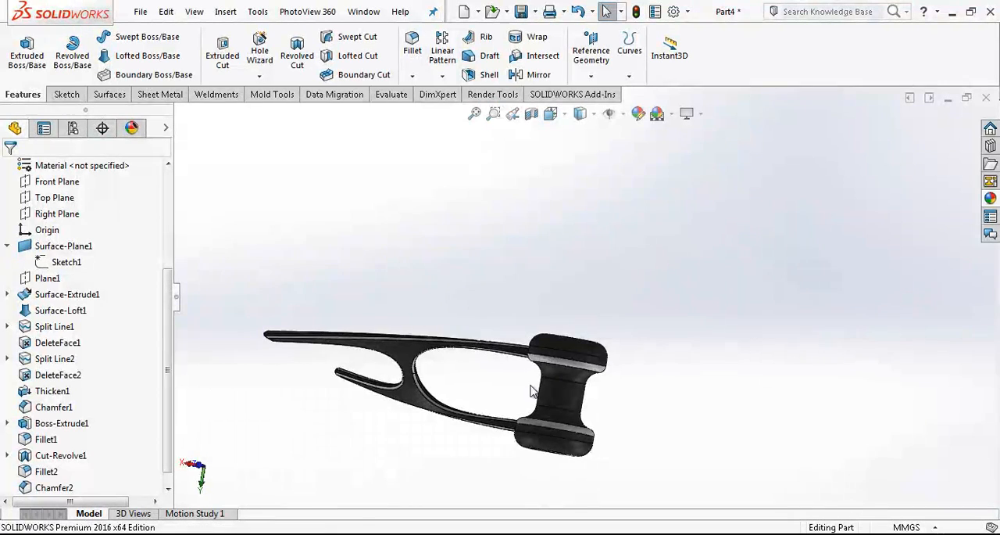
pyautogui.scroll(-2, 531, 412)
pyautogui.moveTo(531, 412); pyautogui.dragTo(749, 410, button='middle')
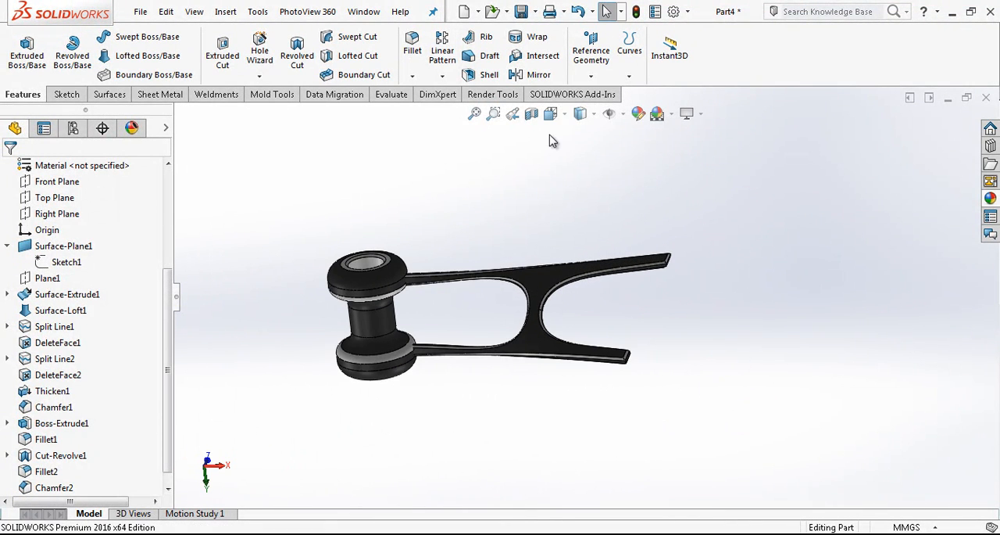
pyautogui.scroll(1, 90, 160)
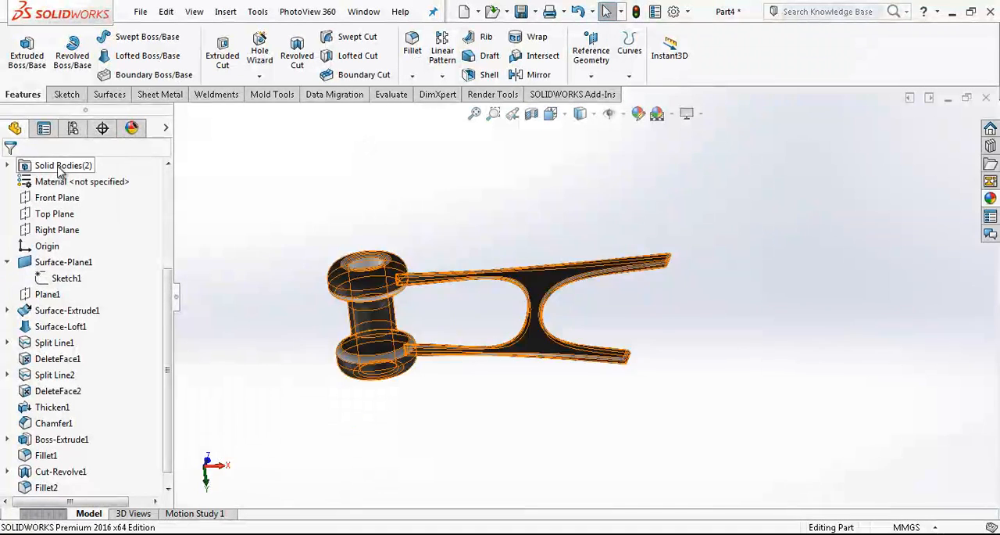
pyautogui.click(9, 263)
pyautogui.click(443, 76)
pyautogui.click(465, 110)
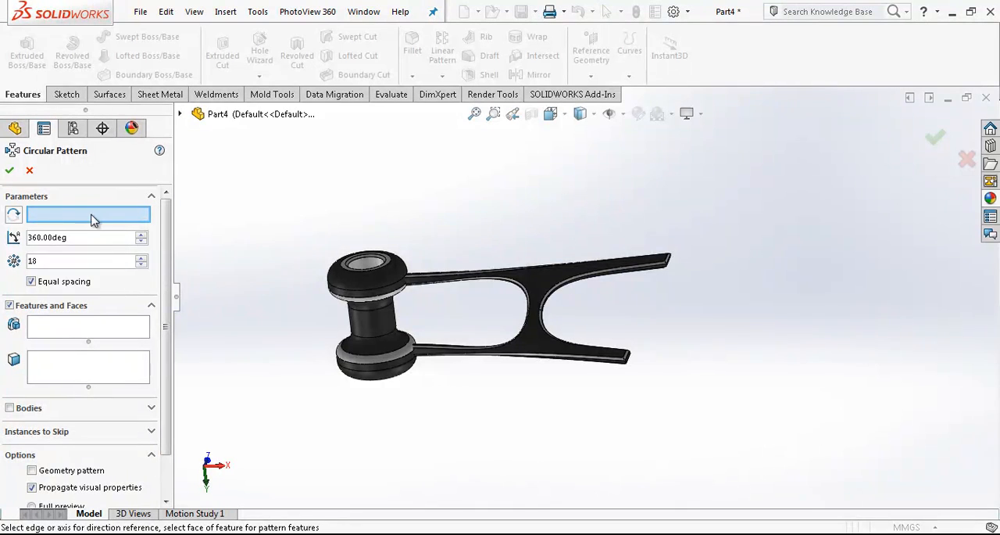
pyautogui.scroll(-3, 391, 279)
pyautogui.click(406, 261)
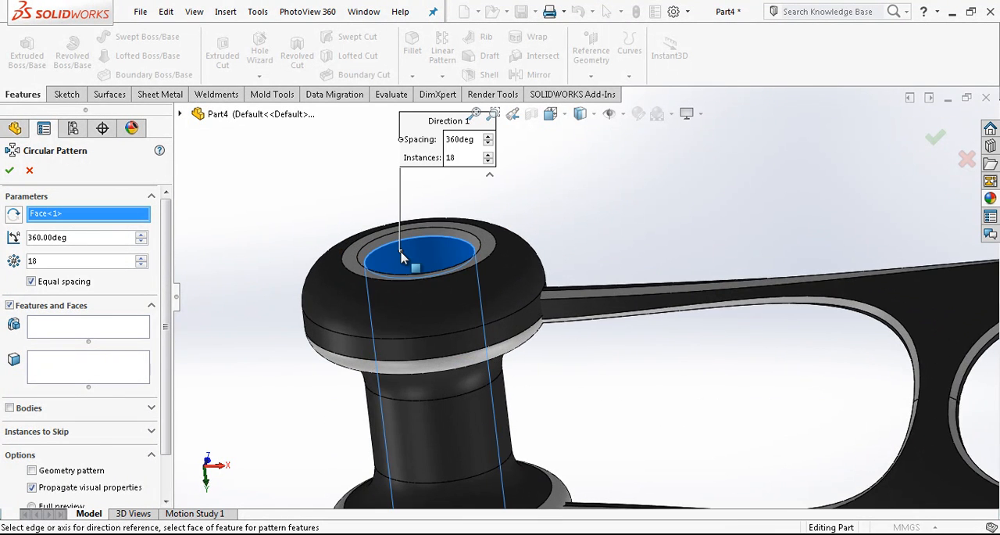
pyautogui.scroll(1, 415, 266)
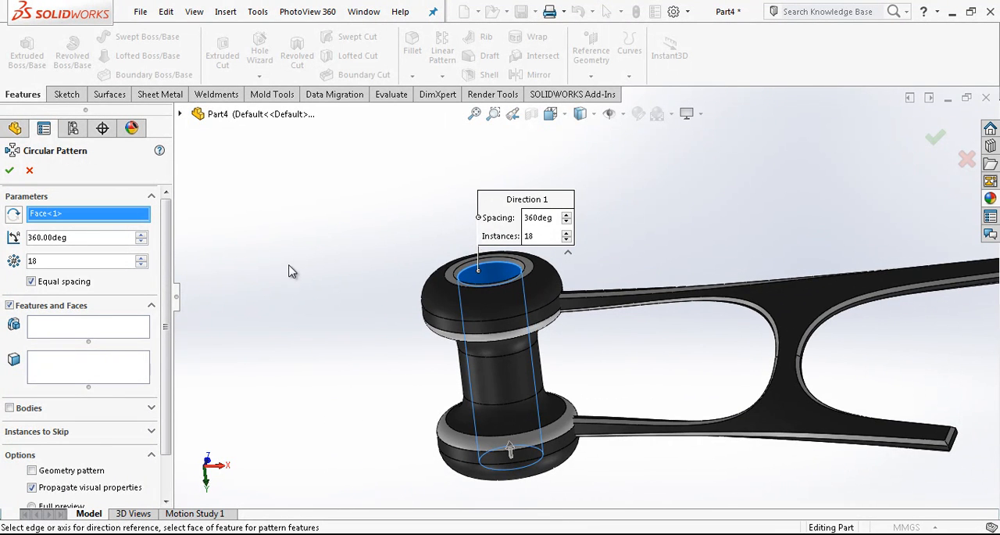
# Pattern the chamfered arm body around the hub as 18 equally spaced instances over 360°
pyautogui.click(40, 408)
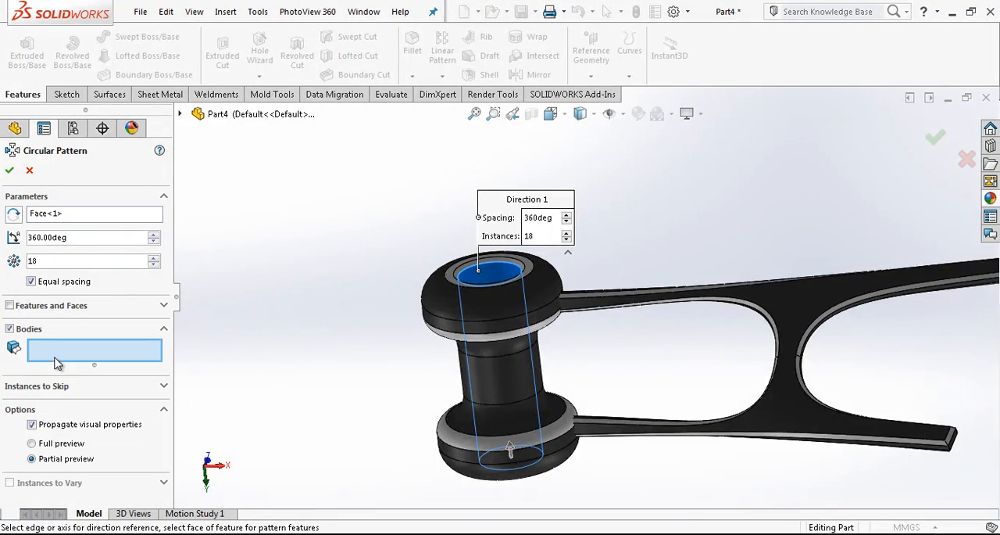
pyautogui.click(636, 300)
pyautogui.scroll(4, 648, 302)
pyautogui.scroll(-3, 664, 306)
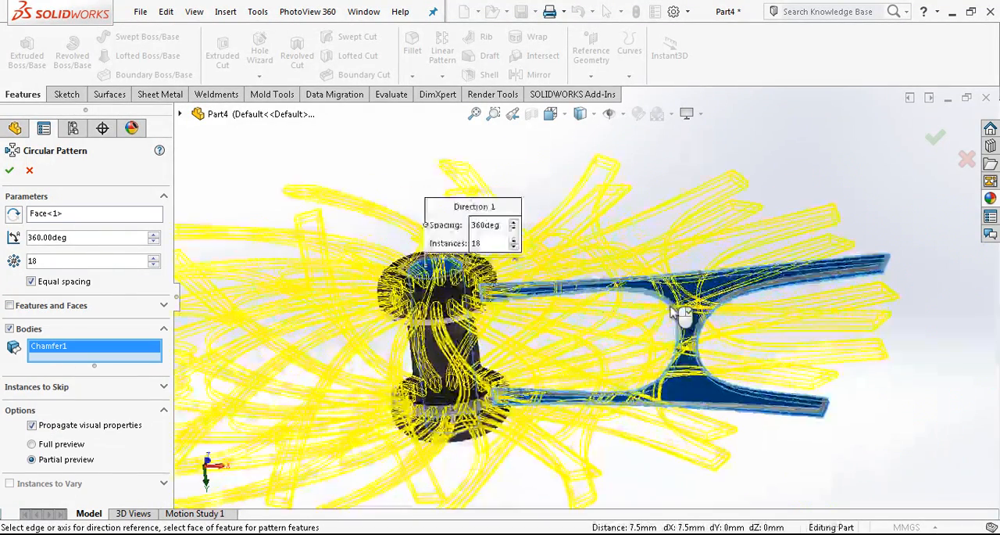
pyautogui.scroll(2, 674, 312)
pyautogui.moveTo(674, 311); pyautogui.dragTo(664, 350, button='middle')
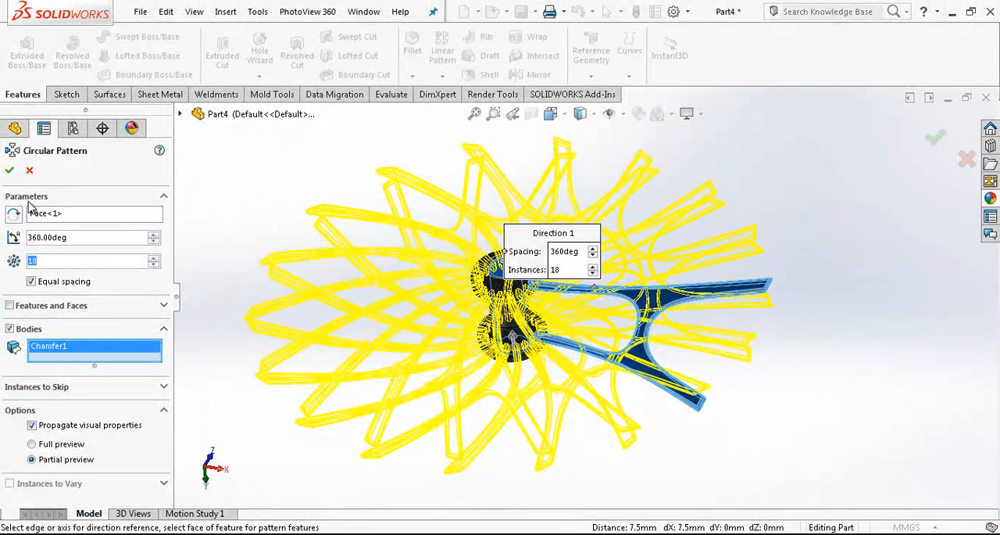
pyautogui.click(10, 171)
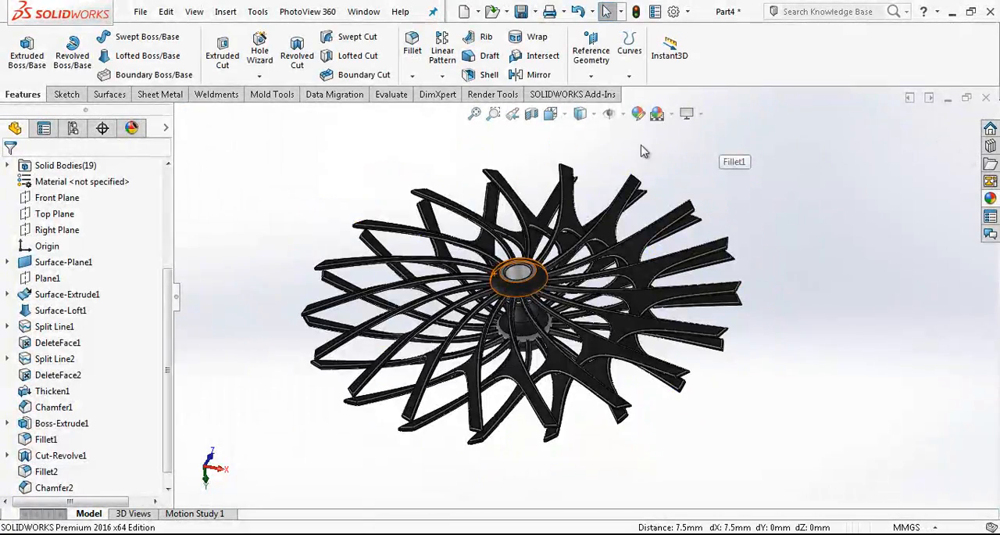
# Sketch a circle about 385 mm in diameter on the Top Plane, centred on the origin
pyautogui.click(551, 113)
pyautogui.click(614, 176)
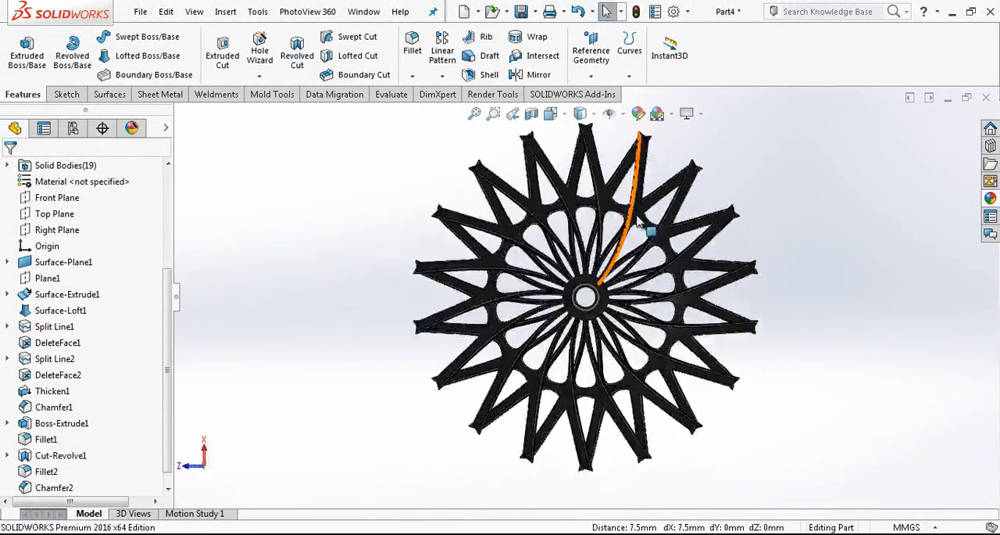
pyautogui.click(56, 213)
pyautogui.click(75, 201)
pyautogui.click(127, 39)
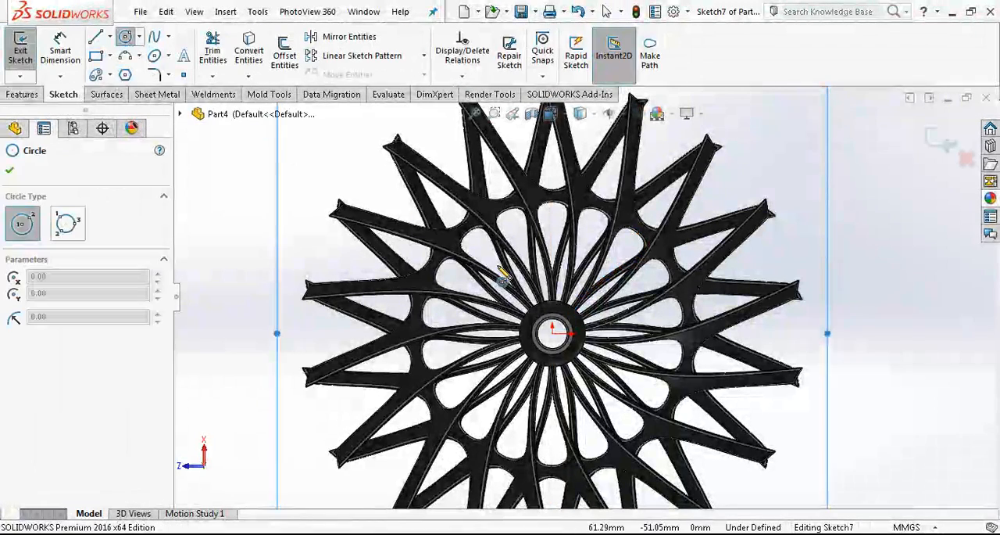
pyautogui.click(552, 333)
pyautogui.click(770, 260)
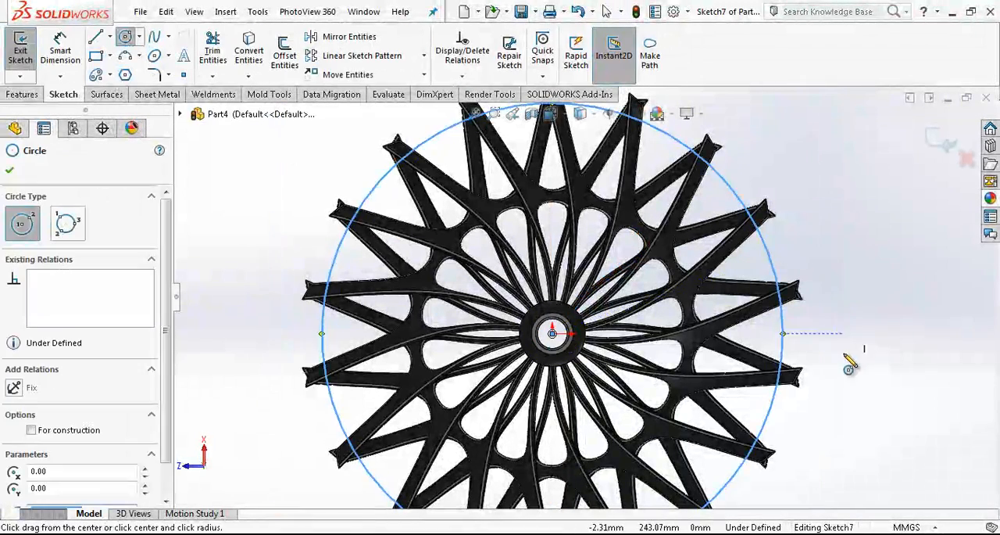
# Dimension the circle's diameter to 410 mm
pyautogui.moveTo(847, 361); pyautogui.dragTo(840, 301, button='right')
pyautogui.click(769, 252)
pyautogui.click(821, 237)
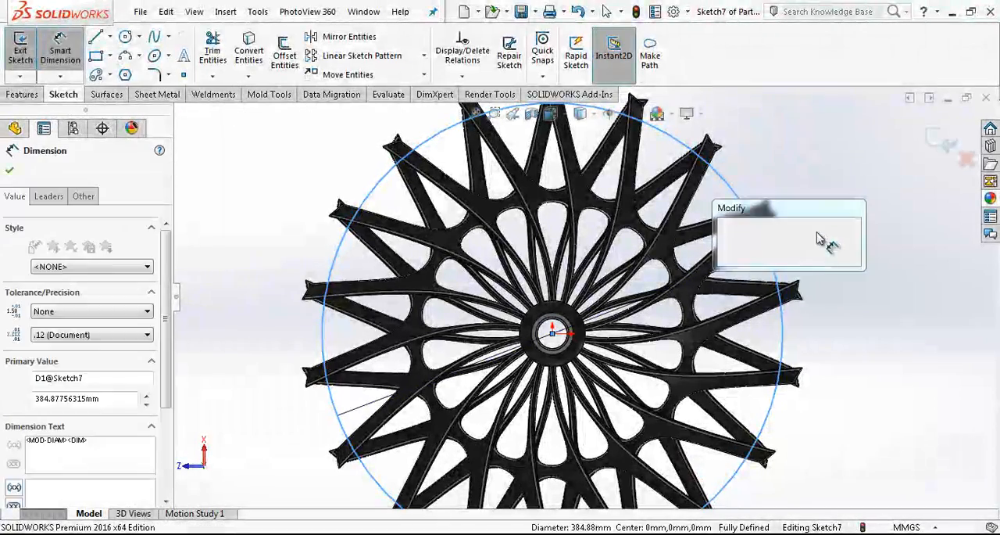
pyautogui.write('410')
pyautogui.press('Return')
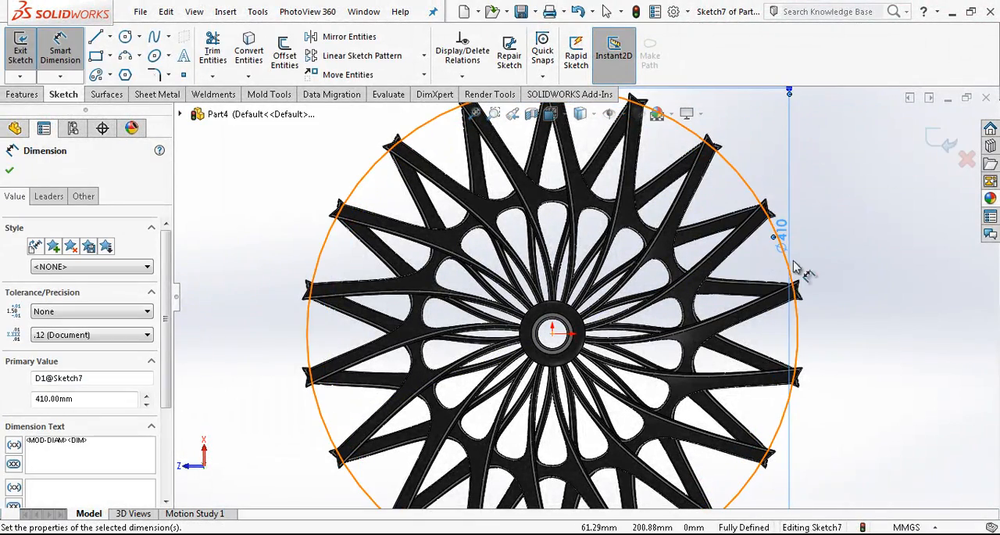
pyautogui.press('Escape')
# Trim the spoke tips outside the circle with an extruded cut, Through All - Both, with the cut side flipped
pyautogui.scroll(3, 727, 210)
pyautogui.moveTo(726, 212)
pyautogui.mouseDown(button='middle')
pyautogui.moveTo(790, 279)
pyautogui.moveTo(658, 238)
pyautogui.mouseUp(button='middle')
pyautogui.scroll(-1, 657, 239)
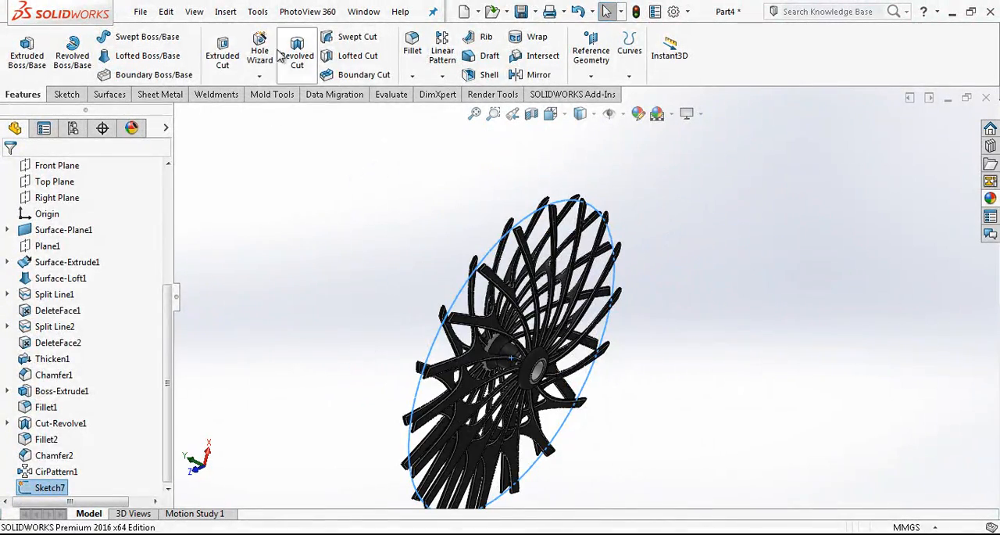
pyautogui.click(223, 55)
pyautogui.click(100, 256)
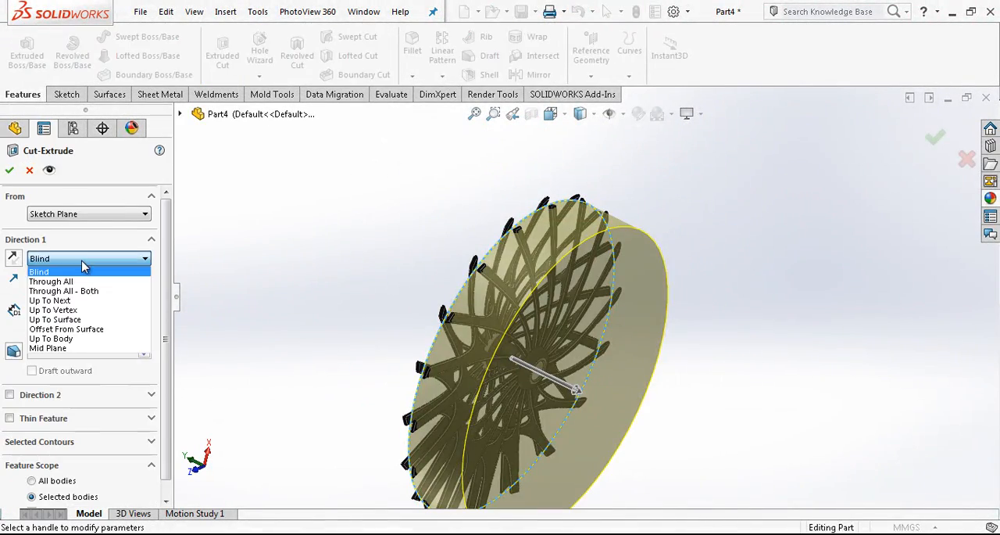
pyautogui.click(81, 289)
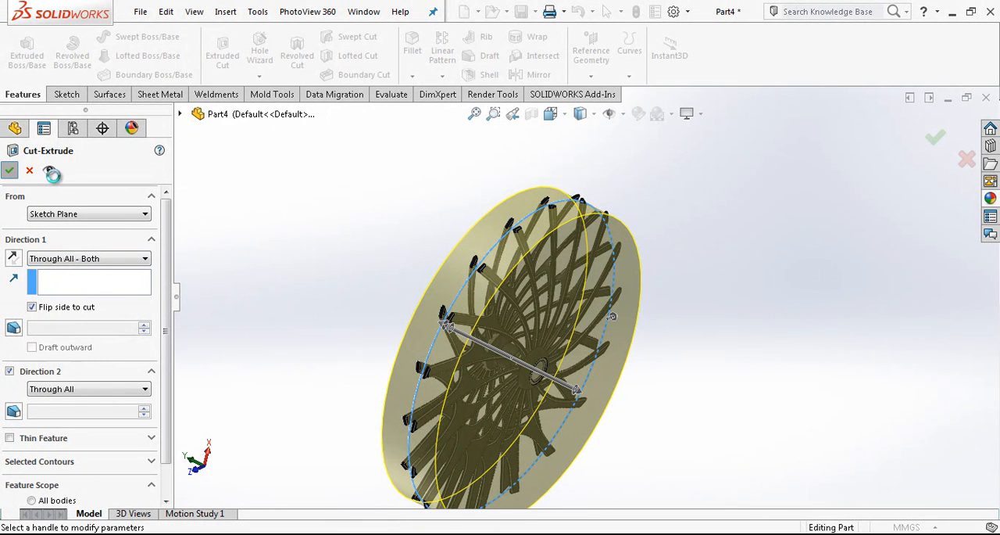
pyautogui.press('Return')
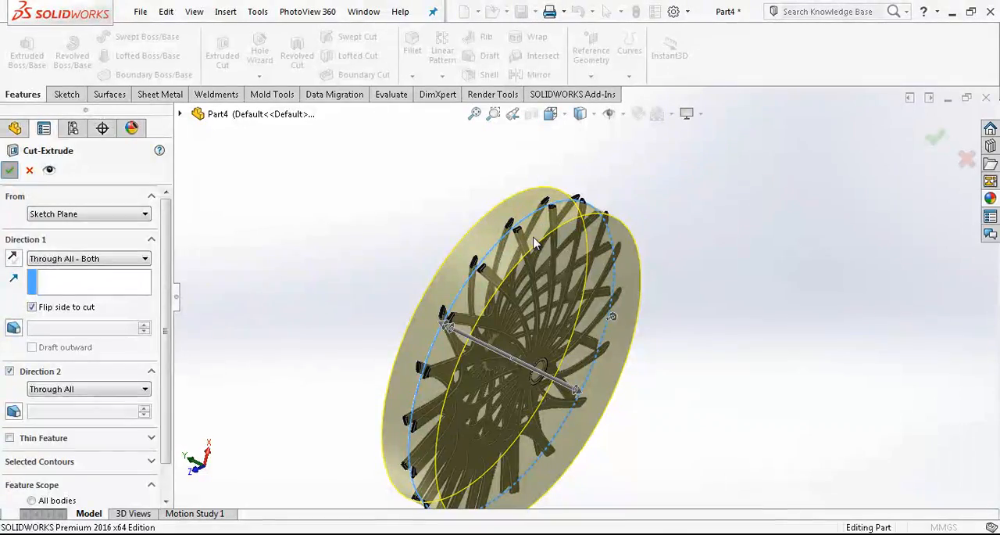
pyautogui.scroll(-5, 575, 222)
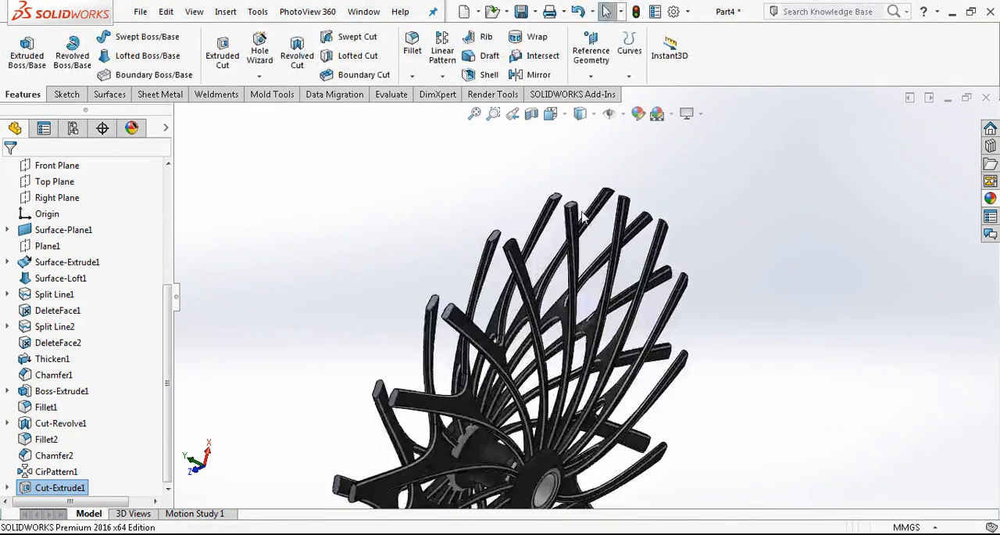
# Examine the trimmed spoke tips from several angles and in a straight-on view
pyautogui.scroll(2, 574, 223)
pyautogui.moveTo(573, 224); pyautogui.dragTo(500, 253, button='middle')
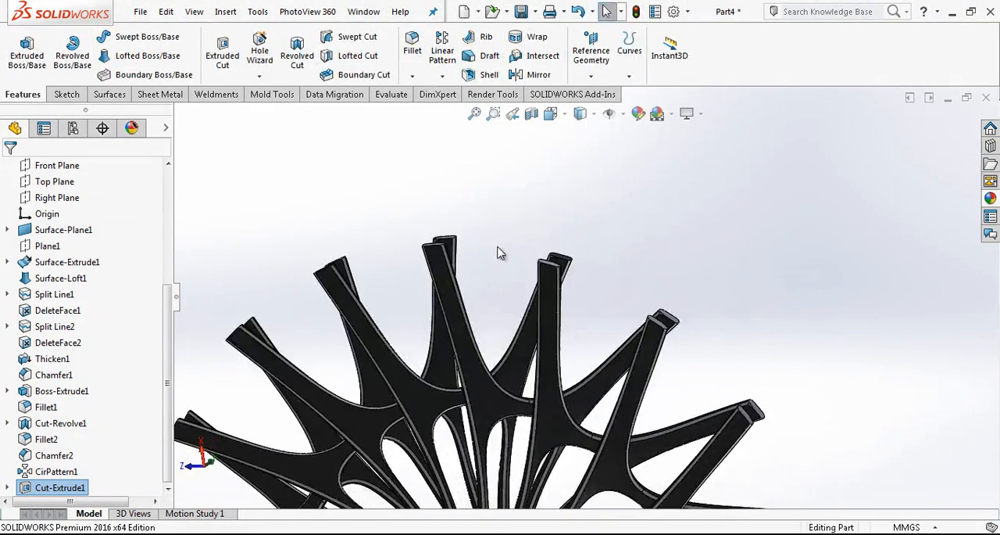
pyautogui.scroll(4, 578, 270)
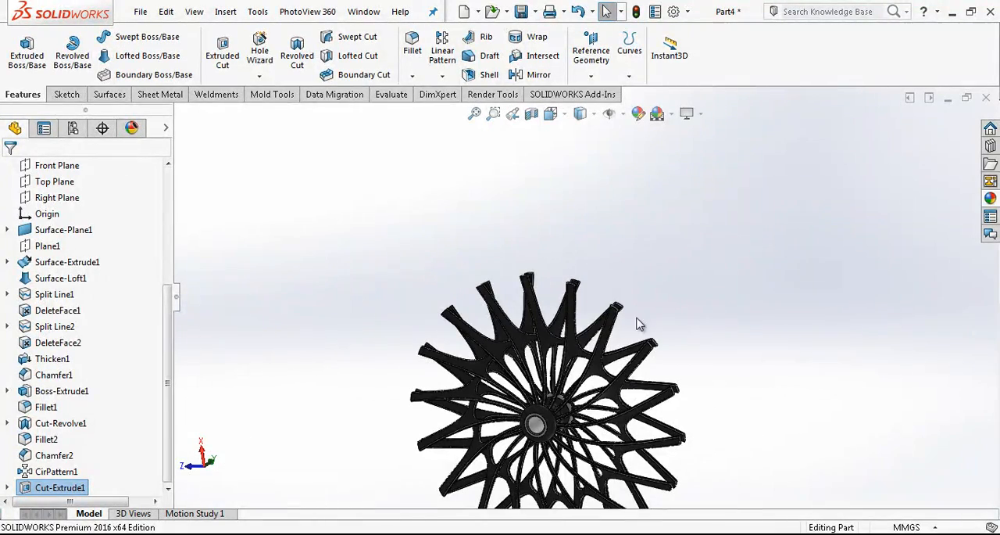
pyautogui.click(553, 123)
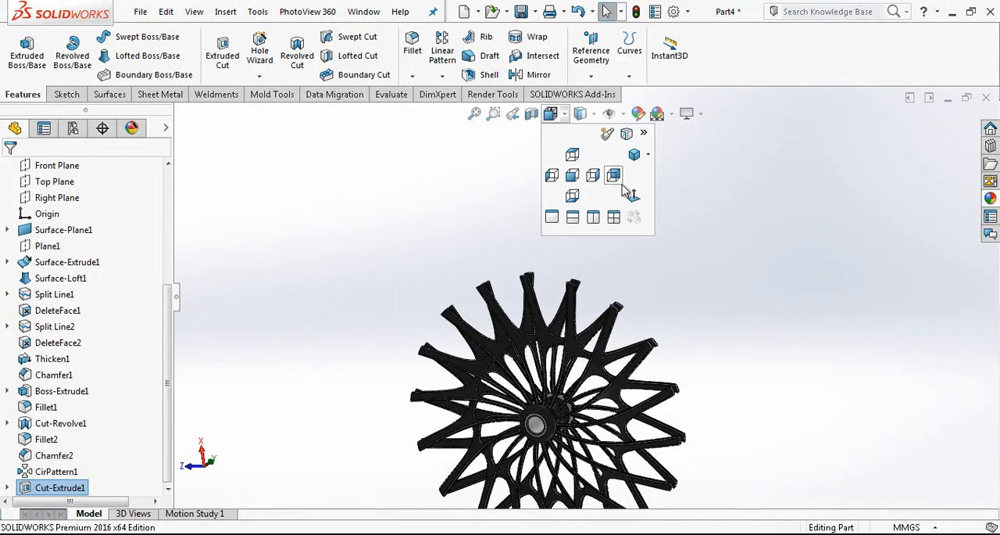
pyautogui.click(625, 192)
pyautogui.moveTo(629, 229); pyautogui.dragTo(585, 217, button='middle')
pyautogui.click(552, 113)
pyautogui.click(632, 194)
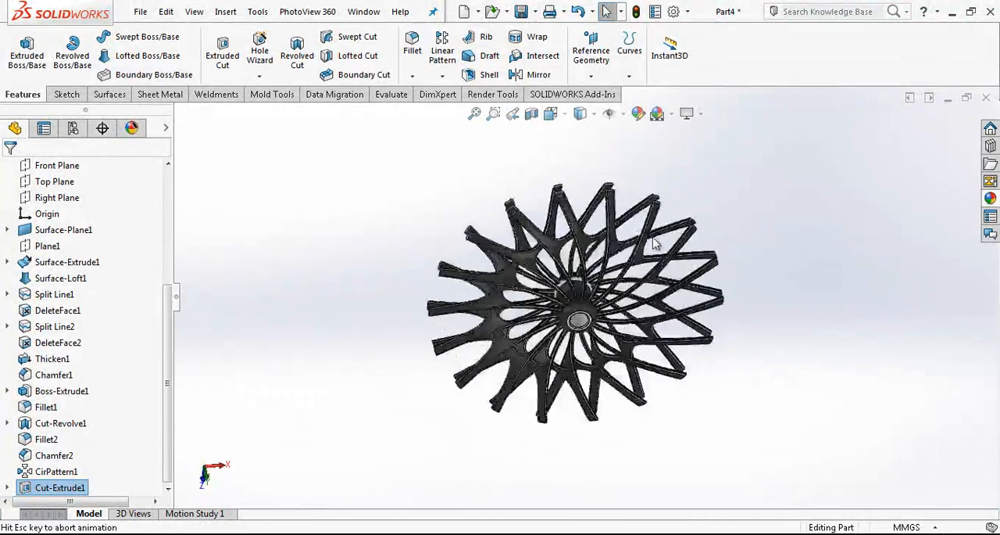
# On the Front Plane, sketch a vertical construction line about 126 mm long upward from the origin
pyautogui.click(52, 165)
pyautogui.click(122, 146)
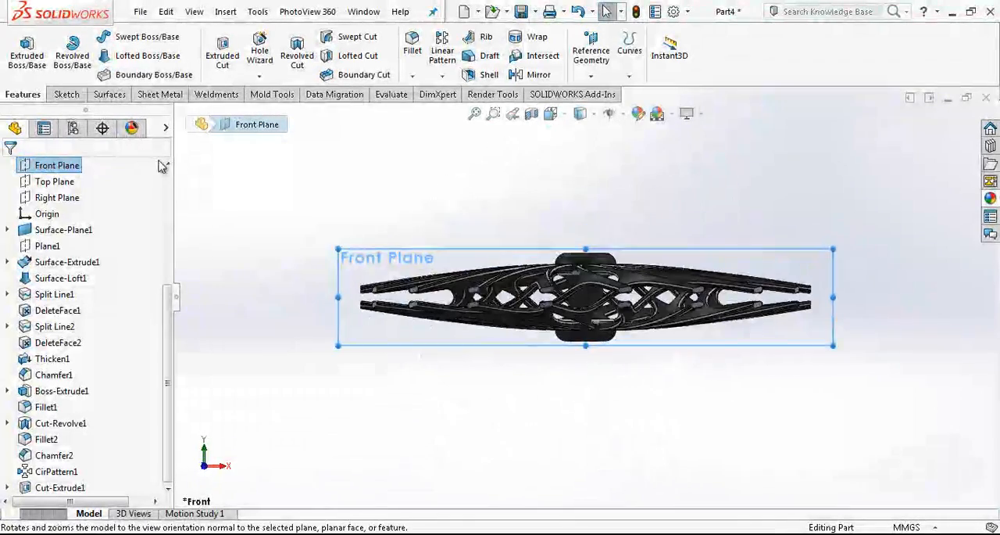
pyautogui.rightClick(67, 167)
pyautogui.click(74, 148)
pyautogui.press('l')
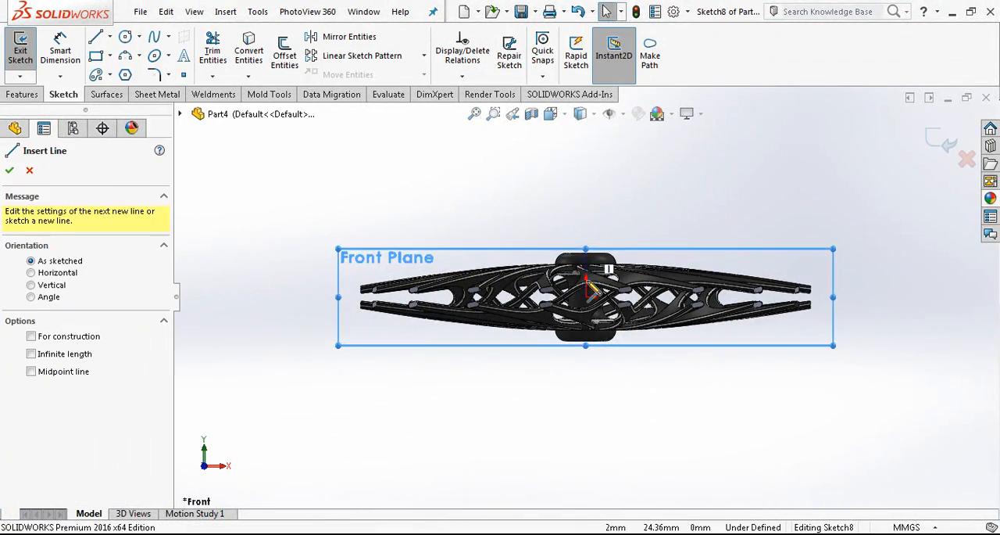
pyautogui.click(586, 297)
pyautogui.click(586, 158)
pyautogui.press('Escape')
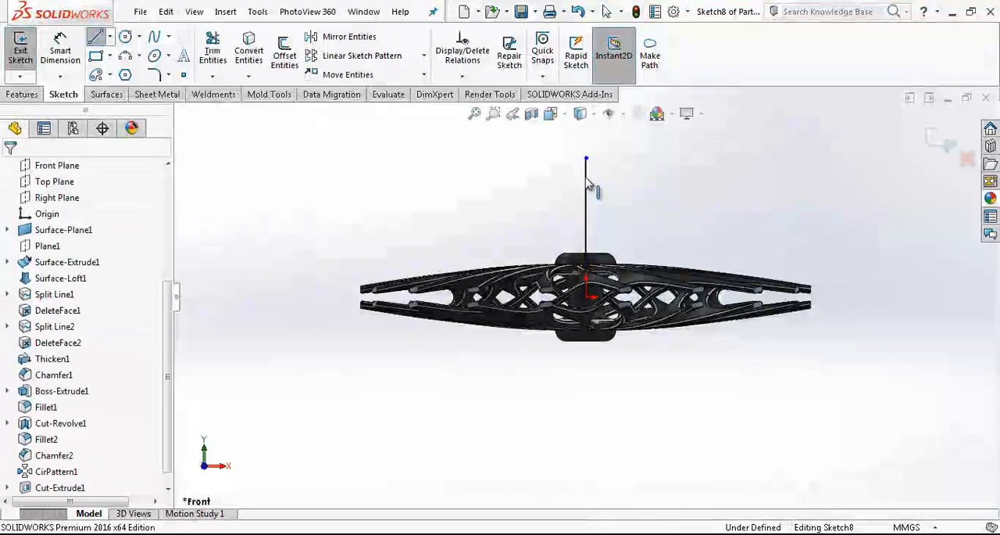
pyautogui.click(587, 182)
pyautogui.click(641, 139)
pyautogui.click(349, 36)
# Offset the vertical construction line outward by 220 mm beyond the spoke tips
pyautogui.click(285, 55)
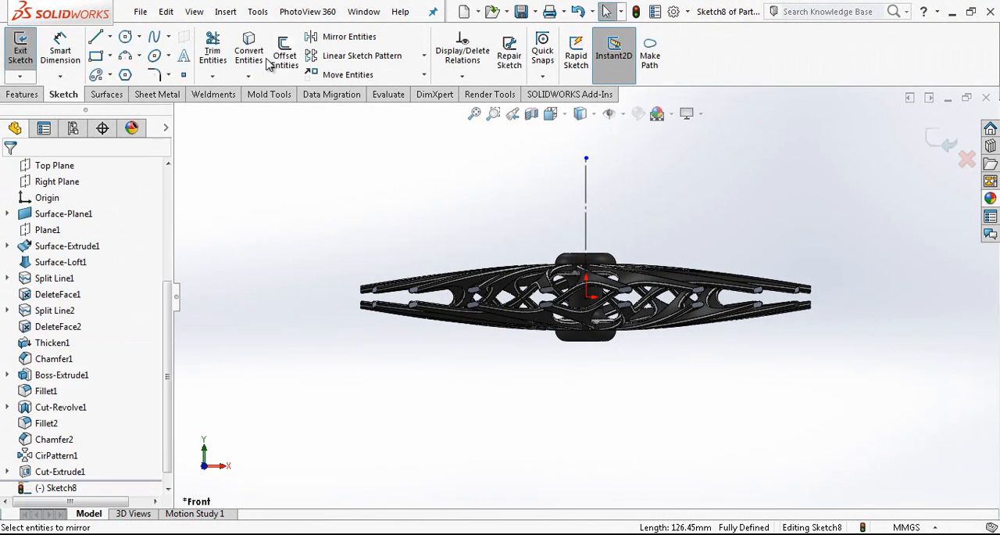
pyautogui.click(587, 205)
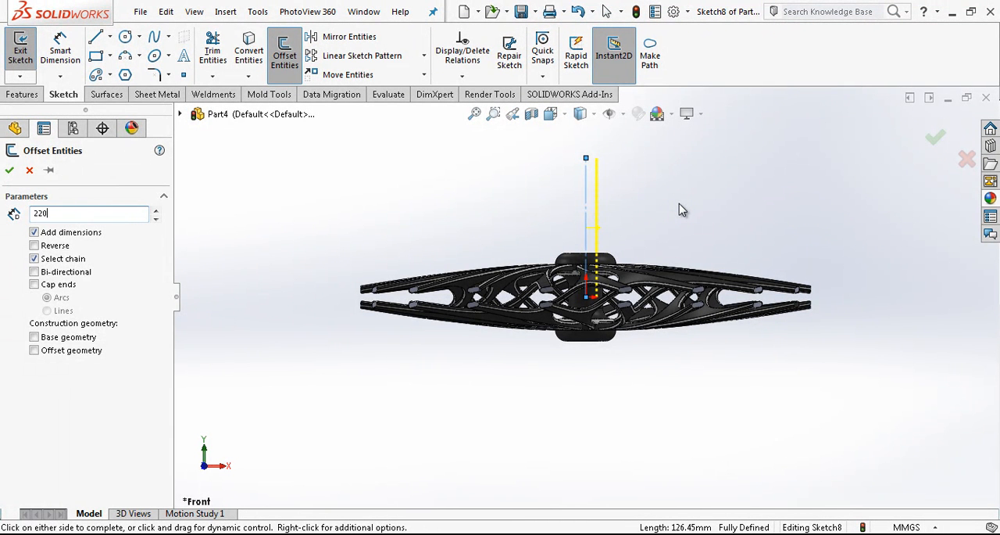
pyautogui.press('Return')
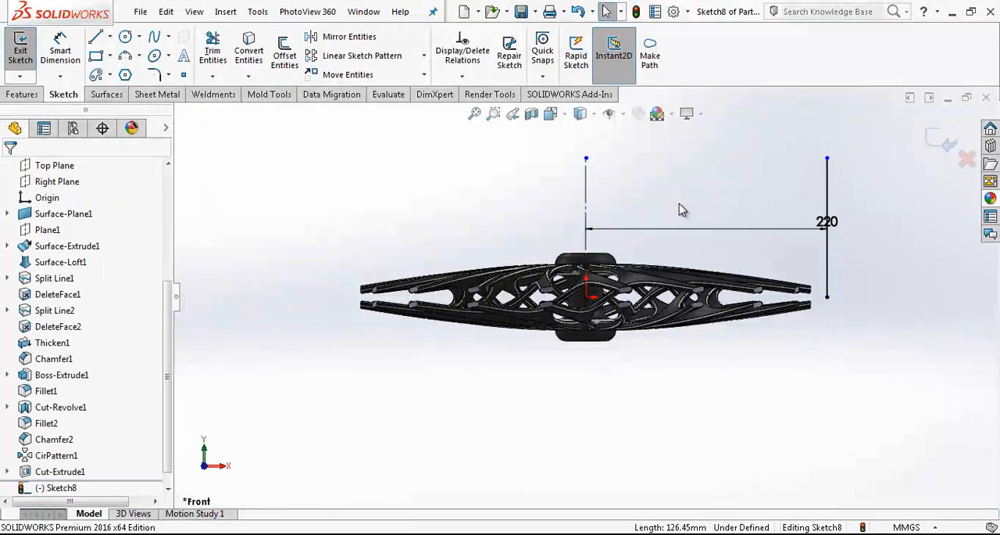
# Sketch a horizontal line about 224 mm long from the origin past the offset line, and convert the offset line to construction geometry
pyautogui.scroll(1, 923, 261)
pyautogui.scroll(-2, 859, 281)
pyautogui.click(96, 37)
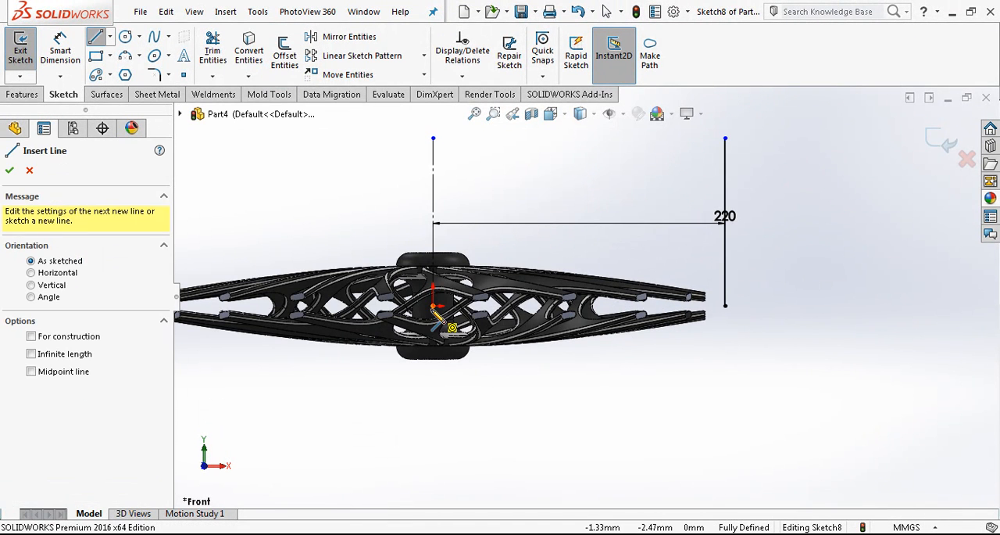
pyautogui.click(433, 306)
pyautogui.click(730, 306)
pyautogui.press('Escape')
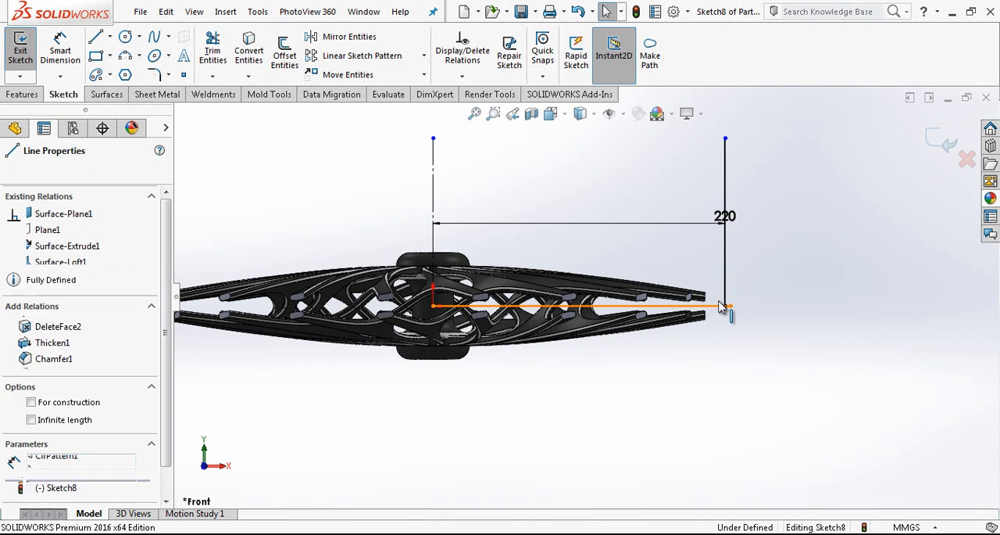
pyautogui.moveTo(756, 278); pyautogui.dragTo(716, 306)
pyautogui.click(773, 261)
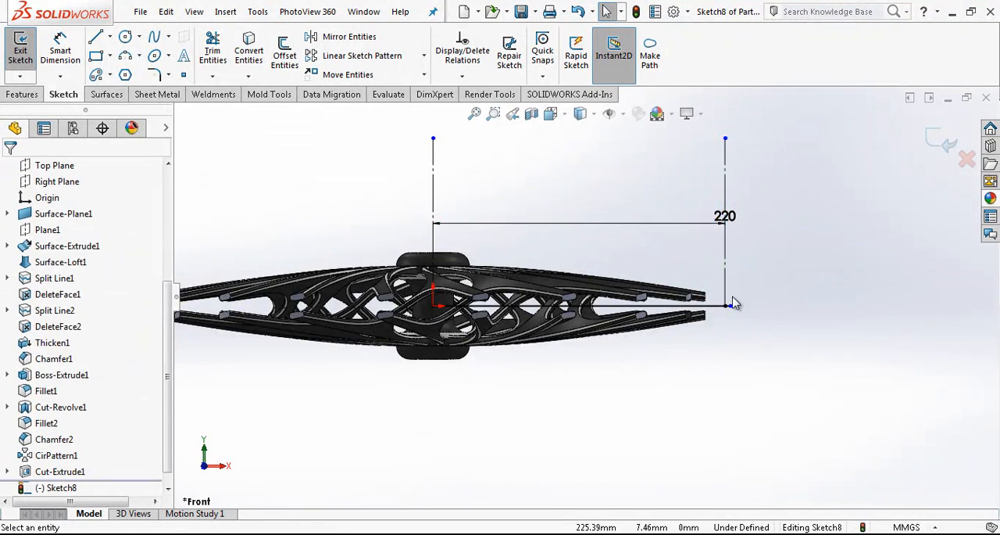
# Convert the horizontal line to construction geometry and attach its outer end to the lower endpoint of the offset line
pyautogui.scroll(-3, 734, 300)
pyautogui.click(677, 314)
pyautogui.click(737, 269)
pyautogui.click(697, 317)
pyautogui.press('Escape')
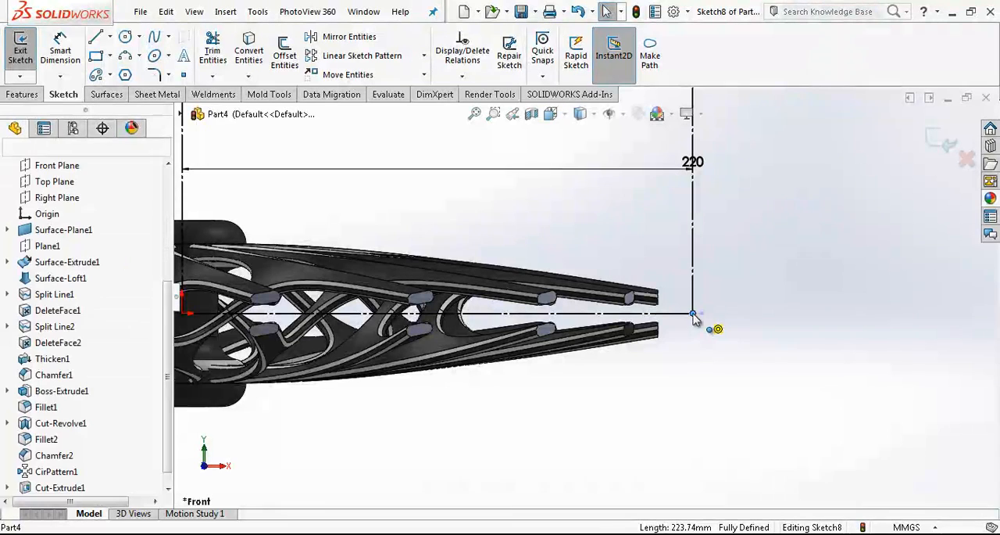
# Sketch a closed rectangle about 26 mm wide across the horizontal centreline, with its outer side on the offset line and overlapping the spoke tips
pyautogui.press('l')
pyautogui.click(692, 248)
pyautogui.click(633, 248)
pyautogui.click(633, 376)
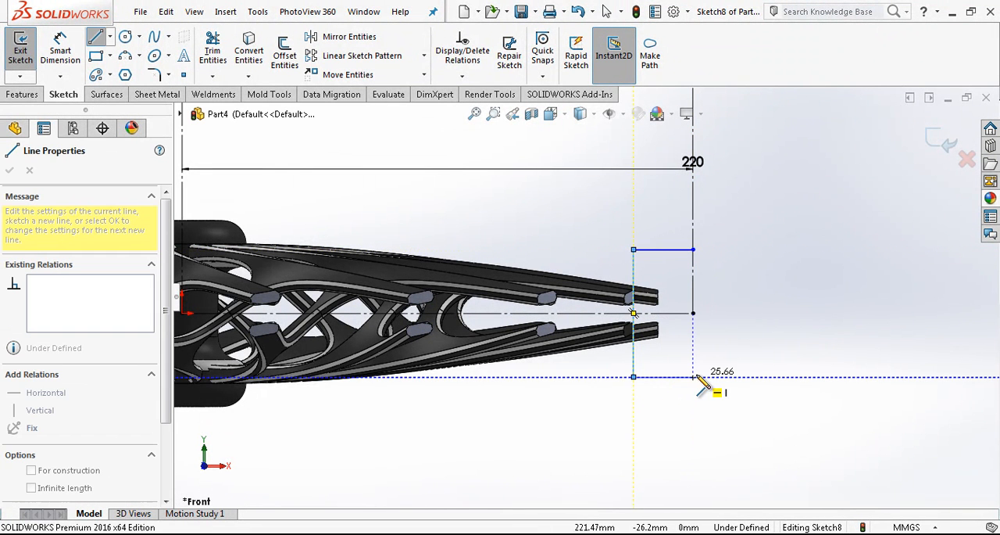
pyautogui.click(694, 376)
pyautogui.click(693, 249)
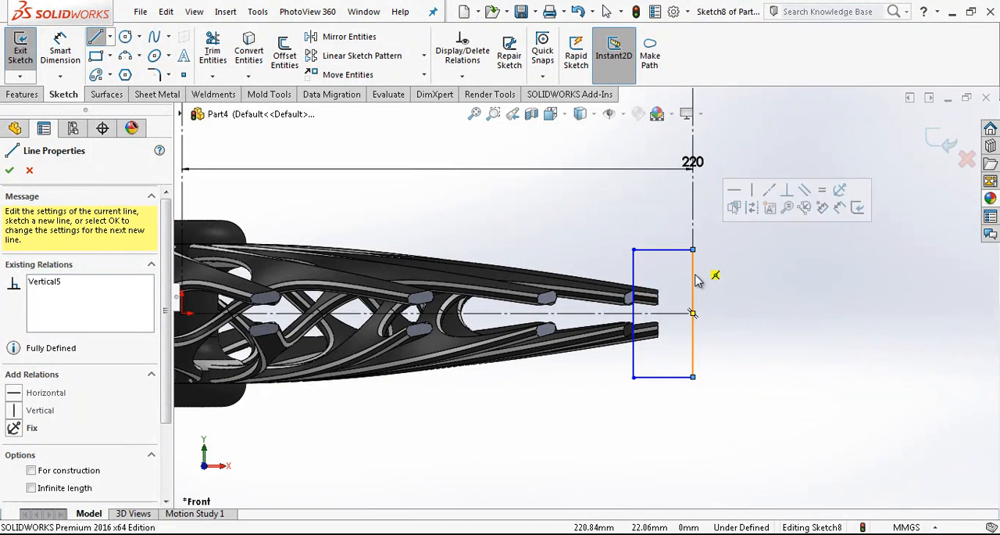
pyautogui.press('Escape')
# Centre the rectangle's outer side on the horizontal centreline's end with a Midpoint relation and resize the rectangle to about 38 mm tall
pyautogui.click(694, 304)
pyautogui.keyDown('ctrl'); pyautogui.click(694, 313); pyautogui.keyUp('ctrl')
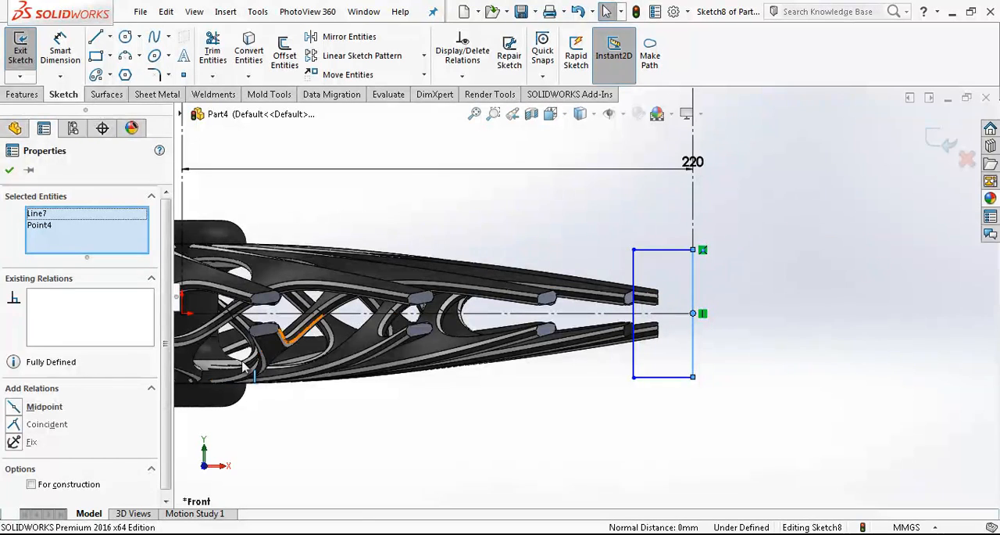
pyautogui.click(717, 306)
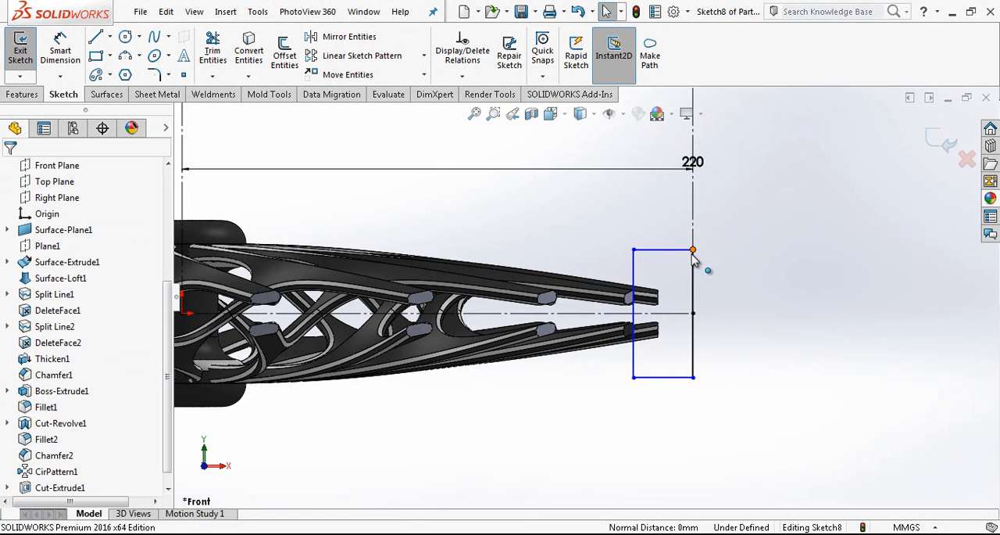
pyautogui.moveTo(691, 252); pyautogui.dragTo(692, 281)
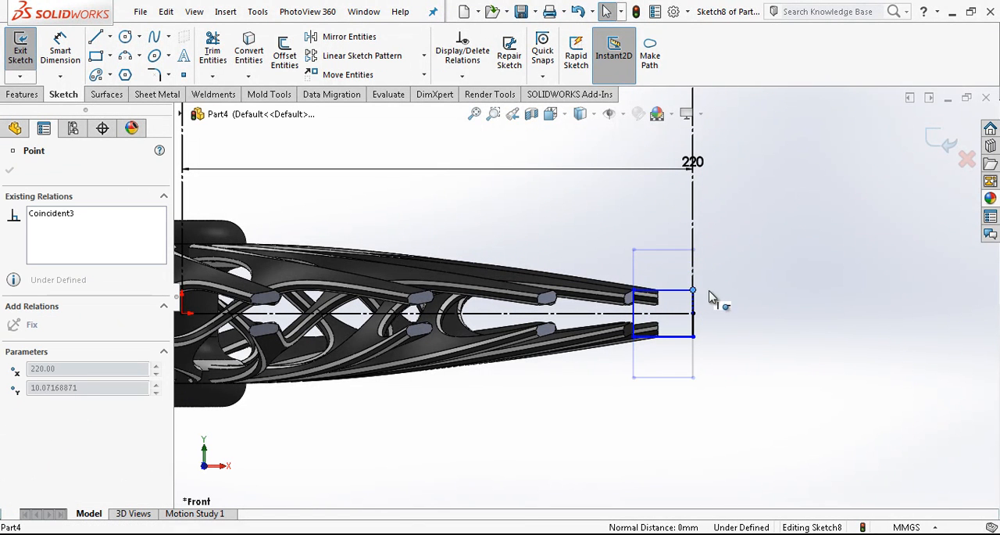
pyautogui.moveTo(703, 271); pyautogui.dragTo(703, 268)
pyautogui.click(726, 332)
# Dimension the rectangle's height to 30 mm
pyautogui.moveTo(726, 332); pyautogui.dragTo(710, 275, button='right')
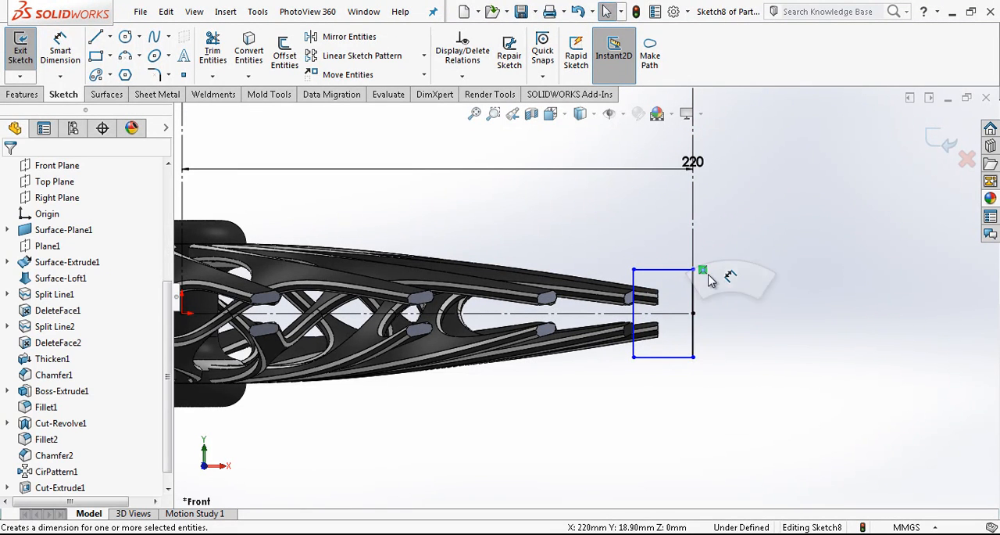
pyautogui.click(698, 289)
pyautogui.click(752, 295)
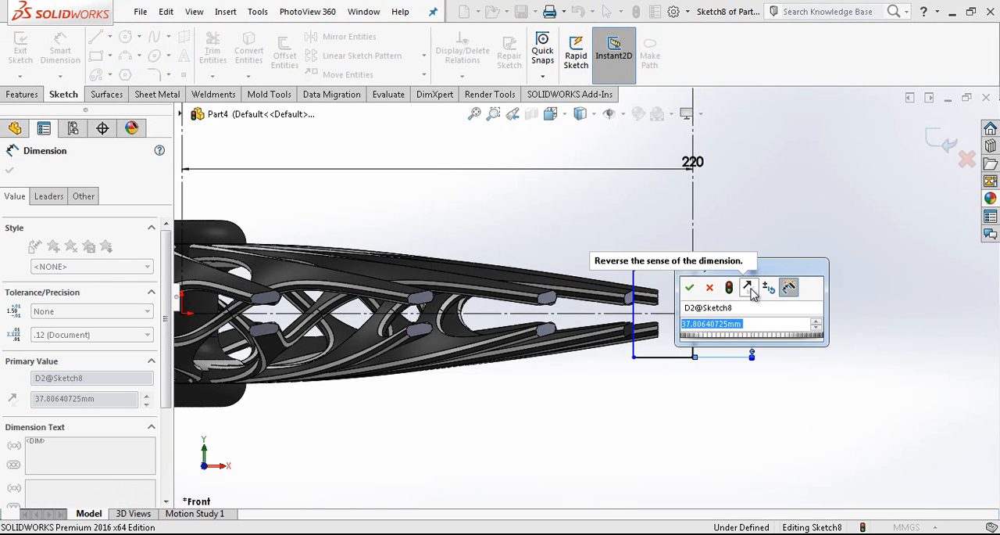
pyautogui.write('30')
pyautogui.press('Return')
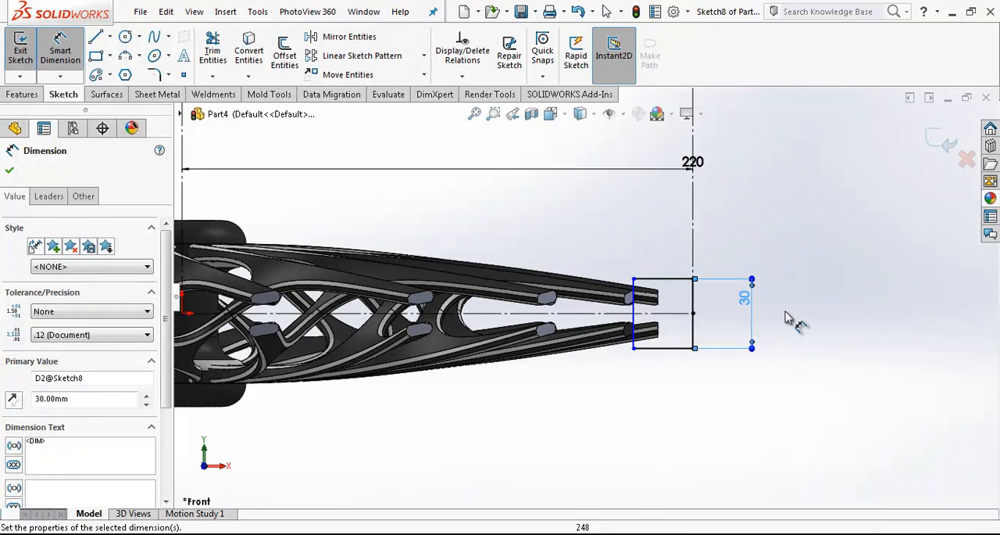
# Dimension the rectangle's width to 18 mm
pyautogui.click(658, 278)
pyautogui.click(667, 249)
pyautogui.write('18')
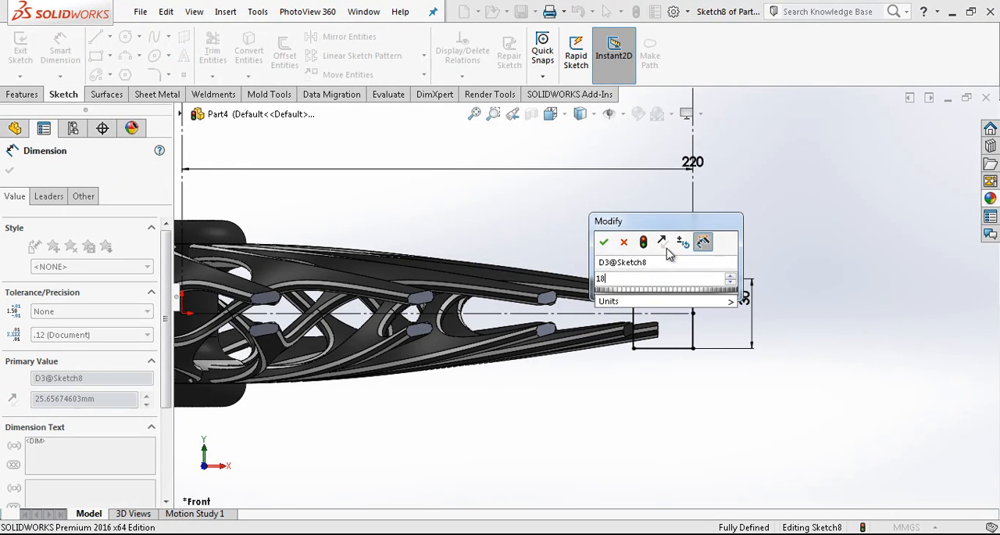
pyautogui.press('Return')
pyautogui.scroll(-3, 695, 286)
pyautogui.press('Escape')
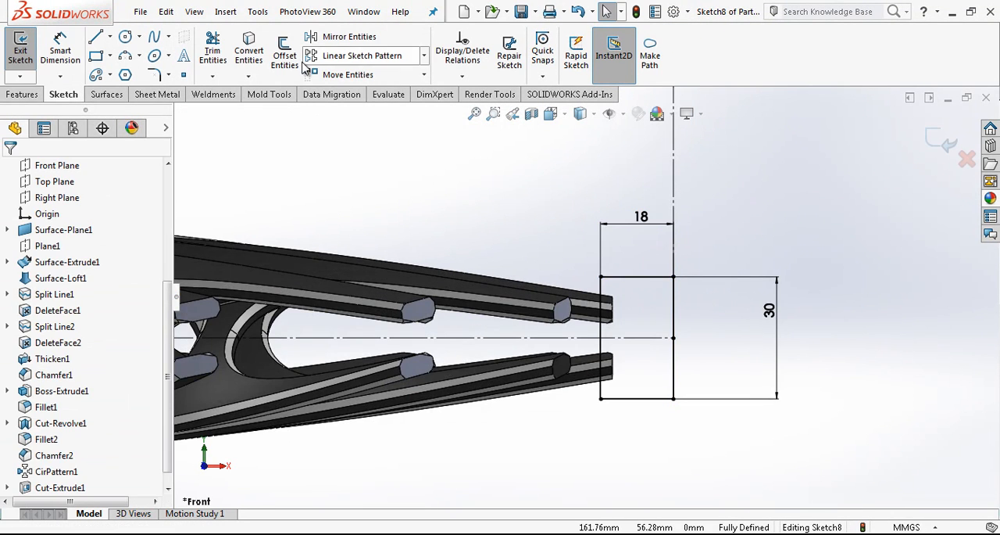
# Round the rectangle's two inner corners with 12 mm sketch fillets and finish the sketch
pyautogui.click(154, 74)
pyautogui.click(602, 294)
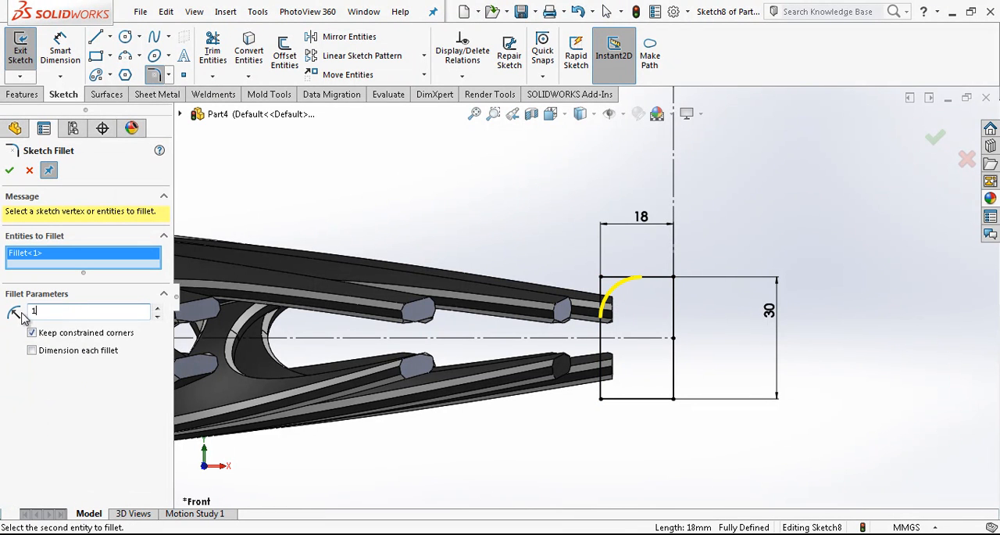
pyautogui.click(617, 400)
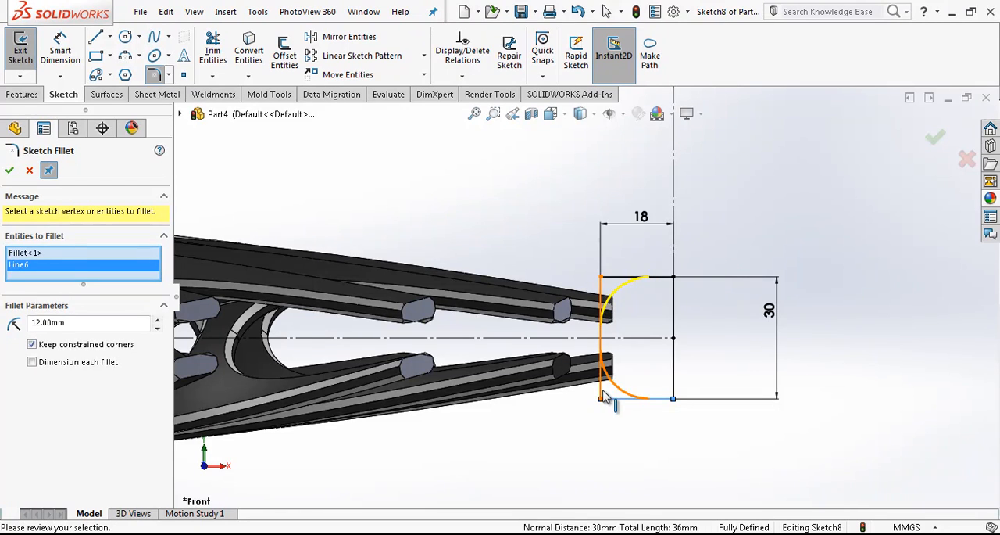
pyautogui.click(933, 136)
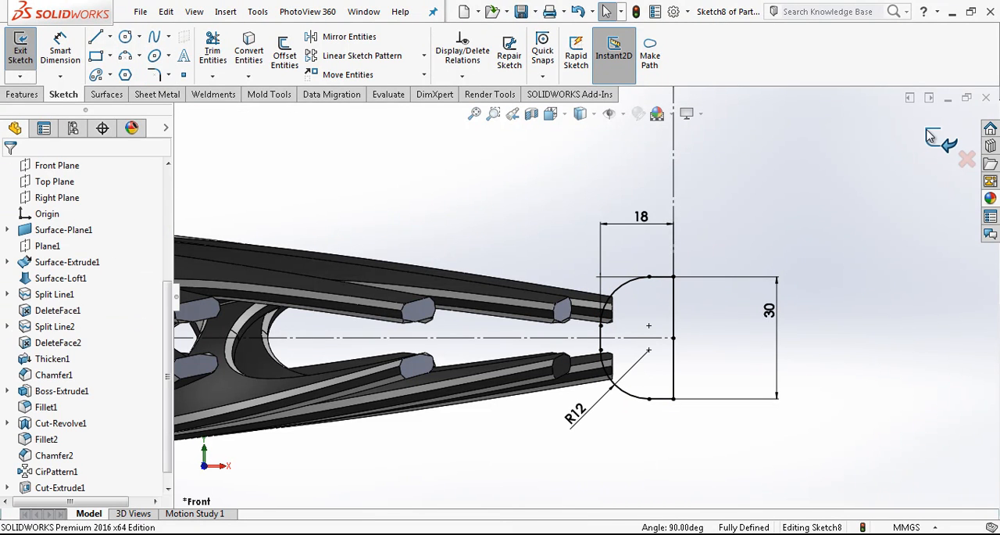
pyautogui.click(929, 130)
# Revolve the rim profile 360° around the vertical centreline through the origin, with Merge result off
pyautogui.scroll(4, 749, 237)
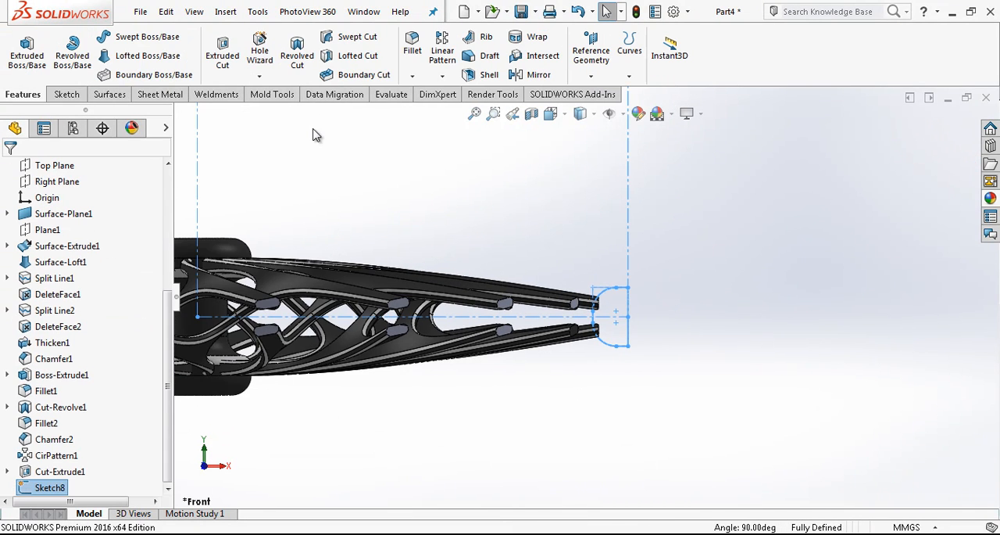
pyautogui.click(78, 53)
pyautogui.click(400, 216)
pyautogui.moveTo(539, 251); pyautogui.dragTo(660, 311, button='middle')
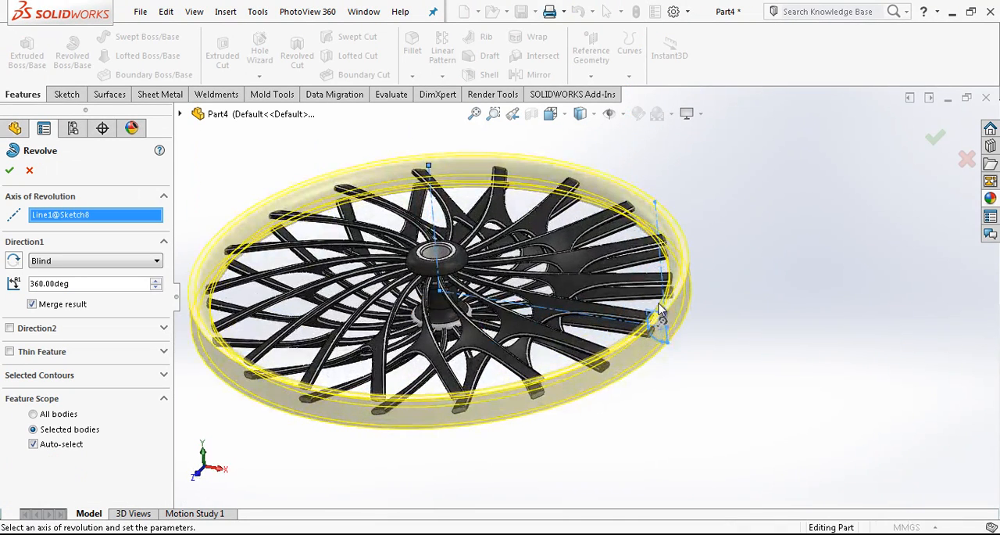
pyautogui.click(55, 305)
pyautogui.press('Return')
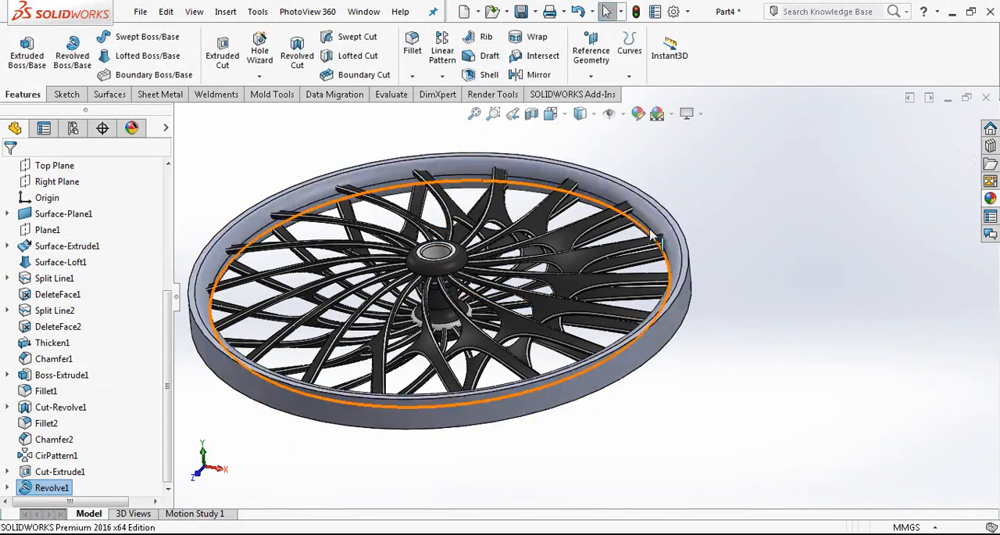
# Shell the revolved rim, removing its outer cylindrical face
pyautogui.click(465, 74)
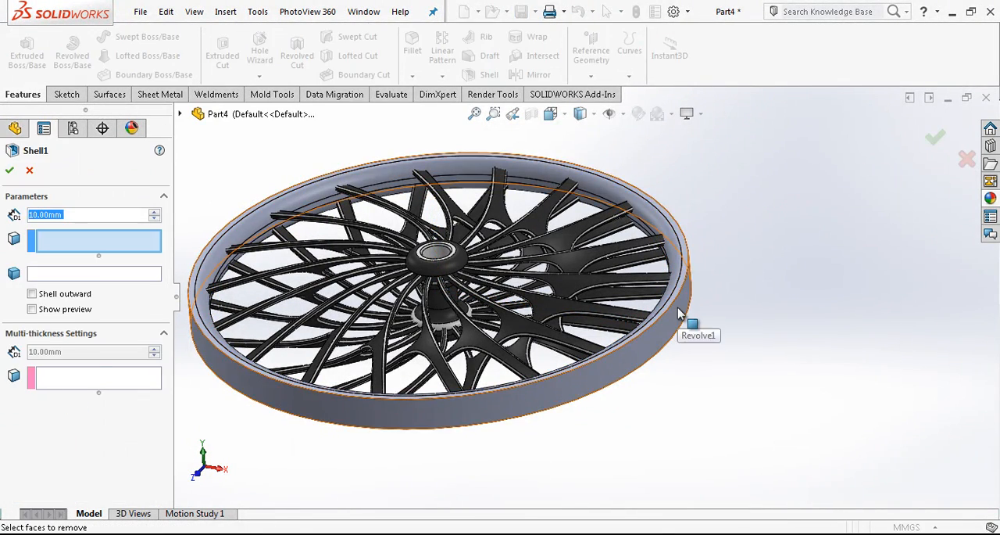
pyautogui.click(681, 313)
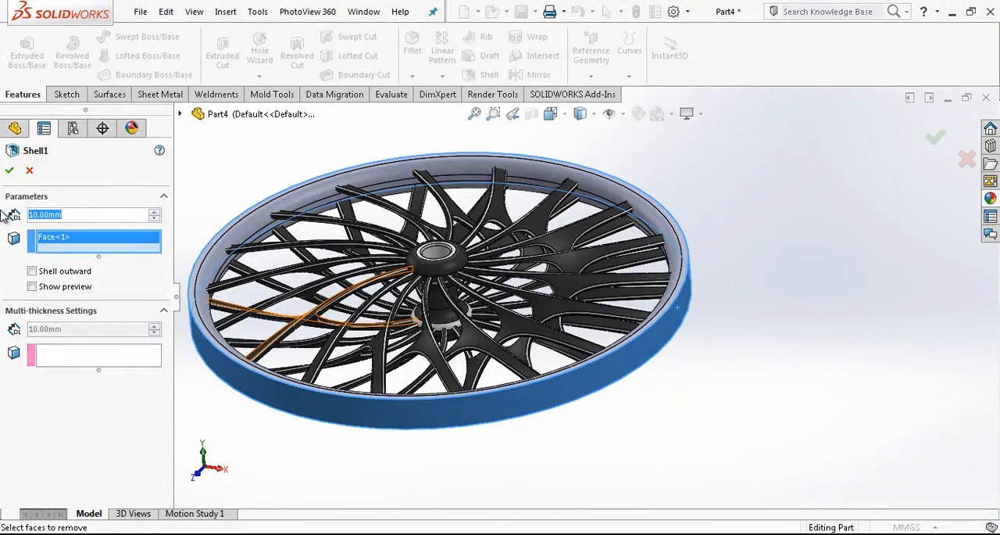
# Fillet the edges of the two outer rim flange faces with a symmetric 2.5 mm radius
pyautogui.scroll(-4, 688, 305)
pyautogui.scroll(4, 673, 326)
pyautogui.moveTo(673, 326); pyautogui.dragTo(676, 261, button='middle')
pyautogui.moveTo(677, 221); pyautogui.dragTo(674, 216, button='middle')
pyautogui.scroll(-5, 612, 259)
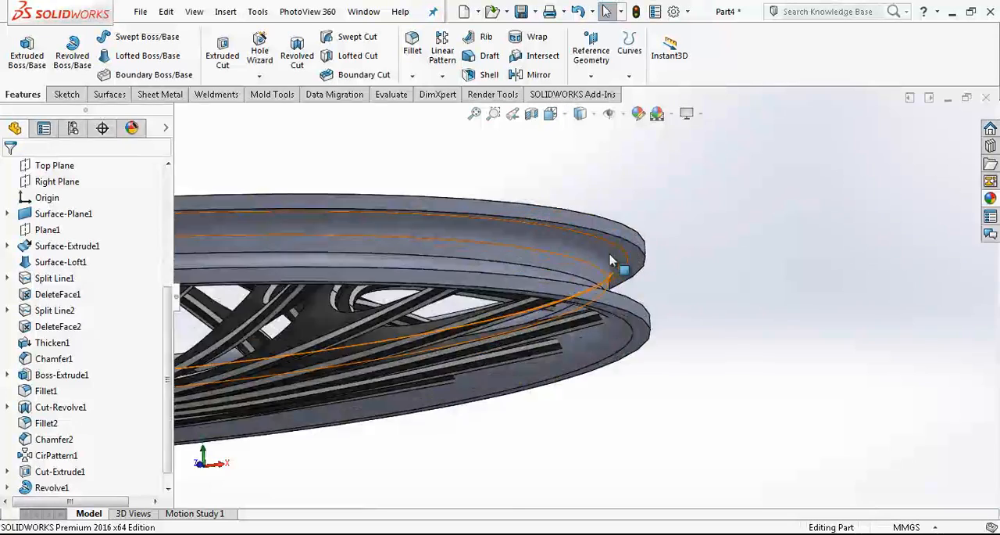
pyautogui.click(419, 48)
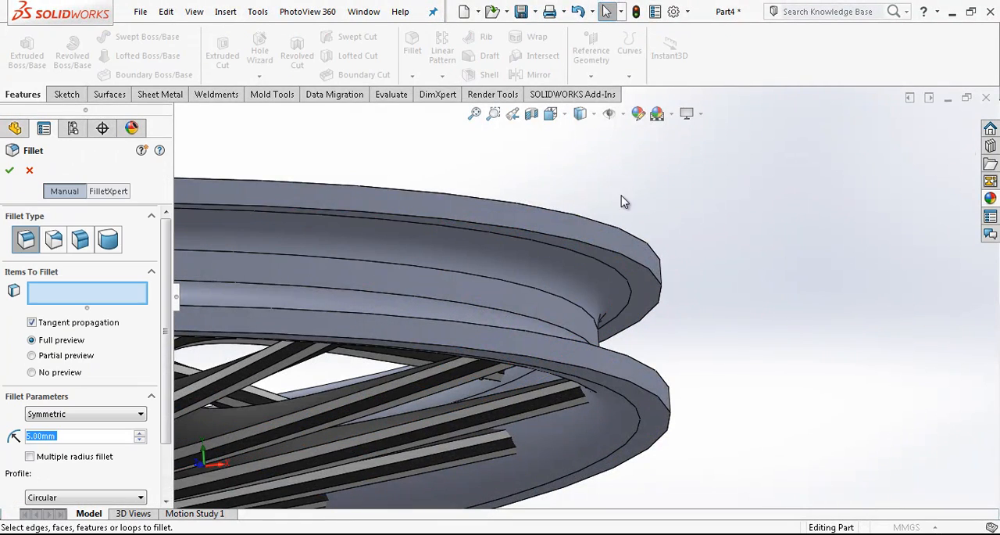
pyautogui.click(622, 244)
pyautogui.click(655, 384)
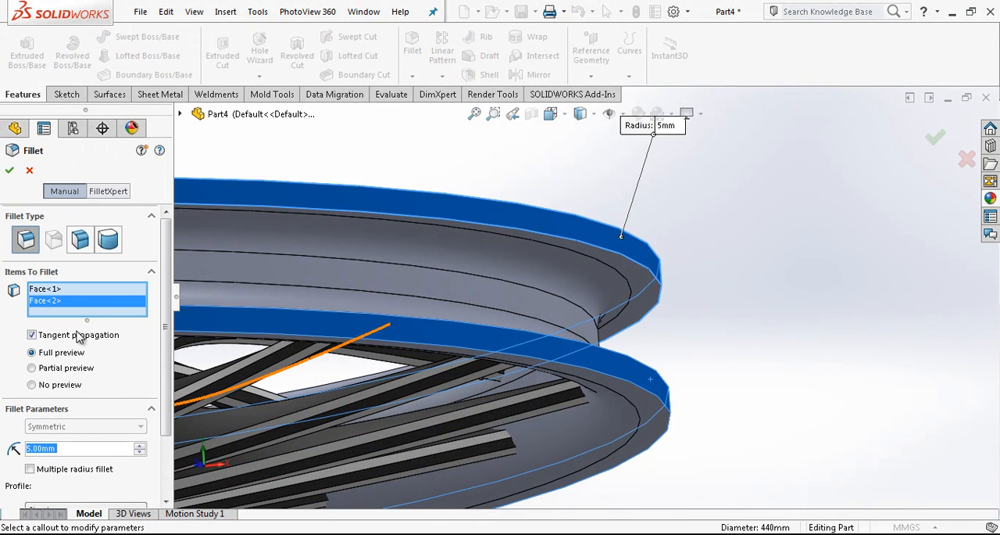
pyautogui.click(82, 445)
pyautogui.write('2,')
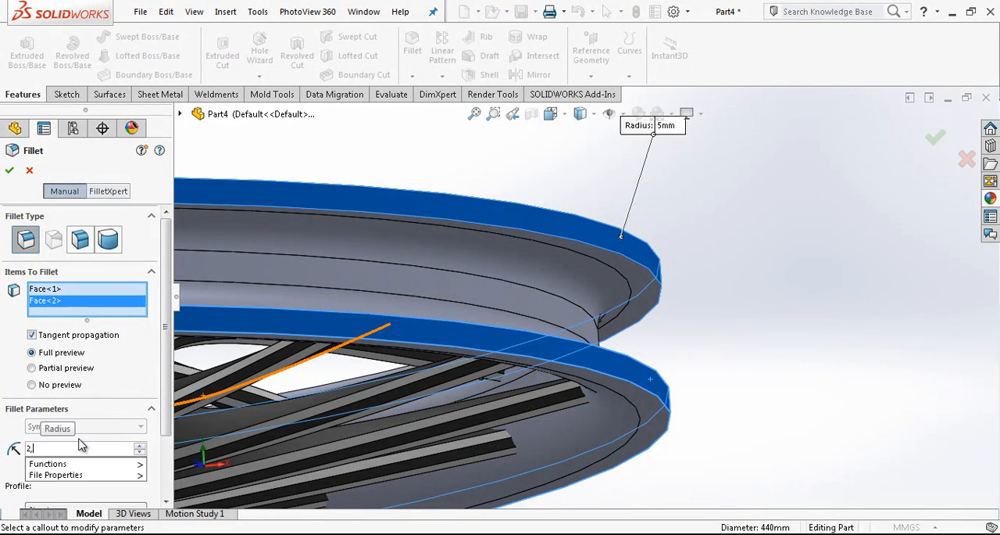
pyautogui.write('5')
# Apply a dark grey colour to the entire rim body
pyautogui.scroll(2, 646, 321)
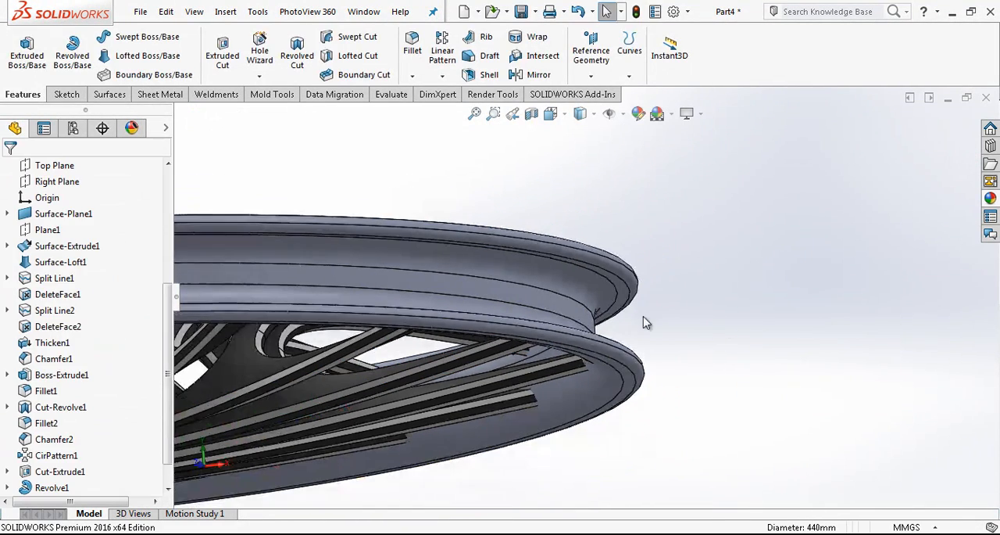
pyautogui.rightClick(546, 270)
pyautogui.click(634, 105)
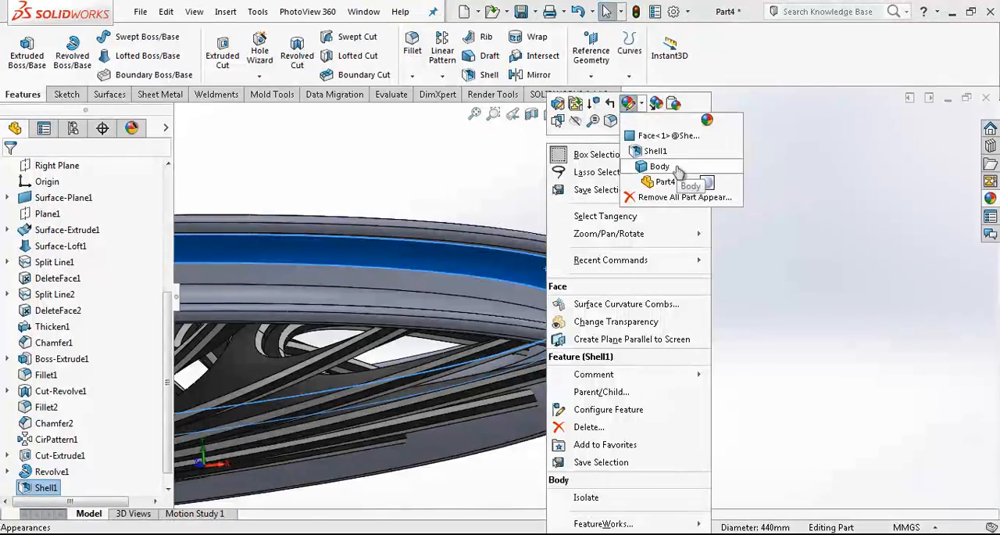
pyautogui.click(660, 167)
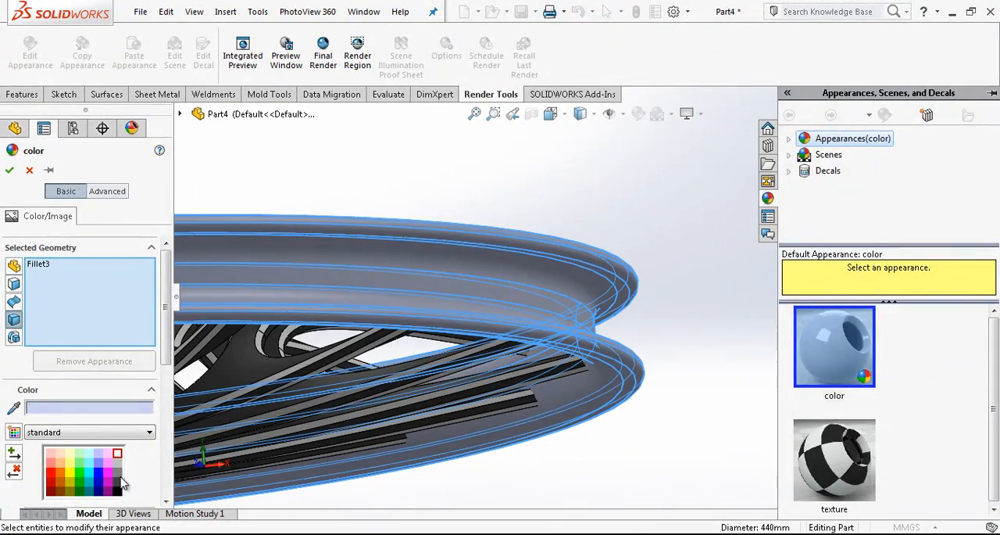
pyautogui.click(119, 480)
pyautogui.rightClick(670, 226)
pyautogui.click(669, 227)
# Colour the four fillet faces along the rim's two outer flanges light grey
pyautogui.scroll(2, 570, 331)
pyautogui.moveTo(566, 332); pyautogui.dragTo(512, 251, button='middle')
pyautogui.scroll(-2, 512, 246)
pyautogui.scroll(2, 494, 118)
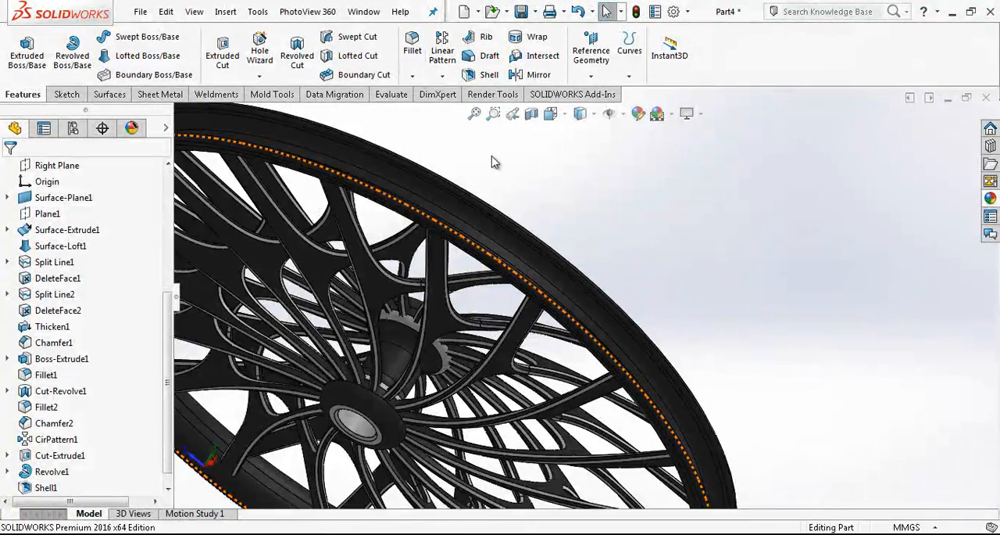
pyautogui.scroll(-4, 503, 281)
pyautogui.click(540, 288)
pyautogui.moveTo(536, 284); pyautogui.dragTo(469, 235, button='middle')
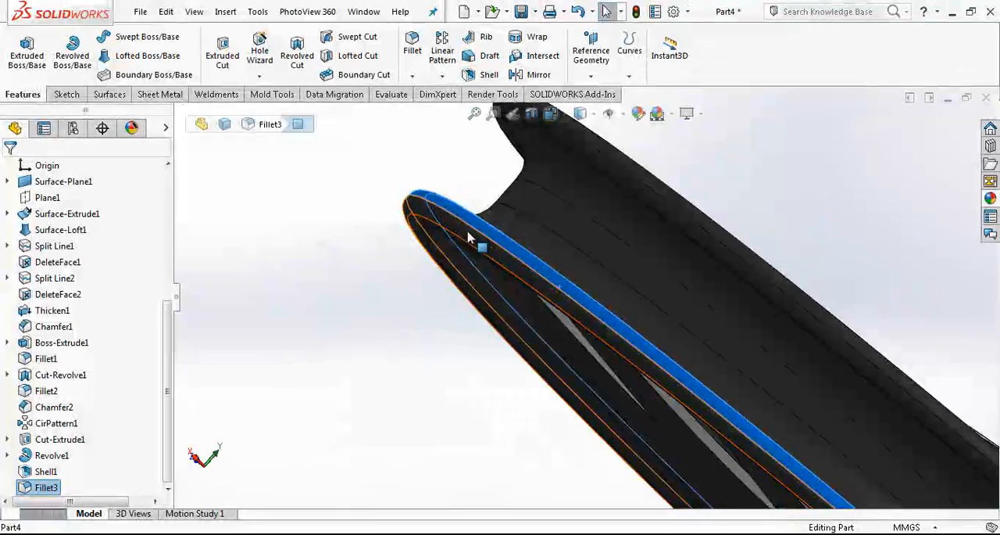
pyautogui.rightClick(472, 233)
pyautogui.click(551, 108)
pyautogui.click(574, 150)
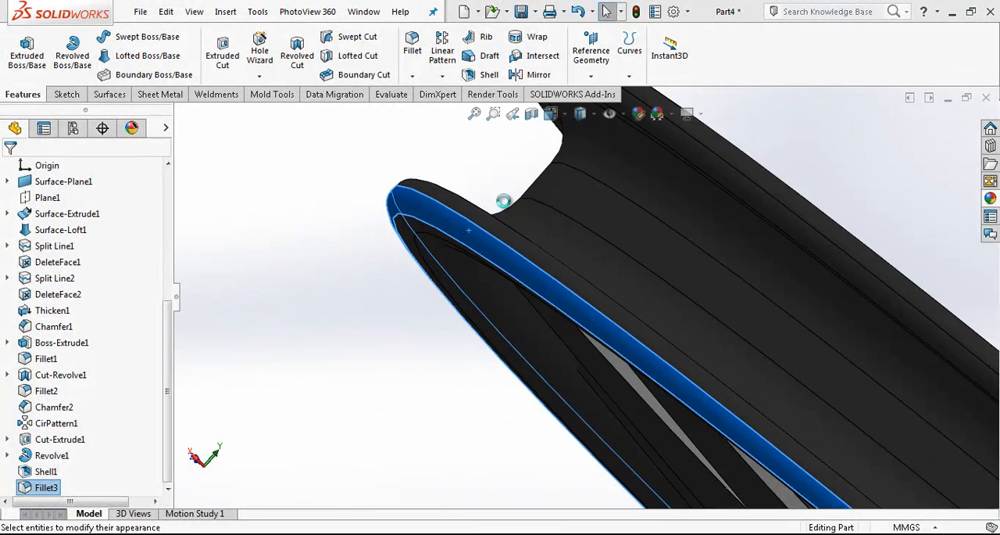
pyautogui.moveTo(496, 223); pyautogui.dragTo(551, 272, button='middle')
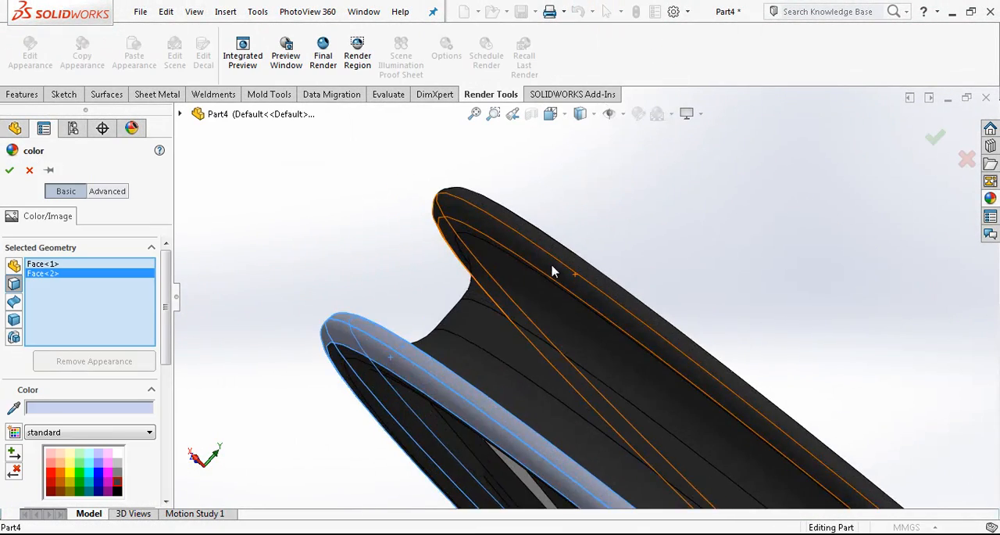
pyautogui.click(551, 262)
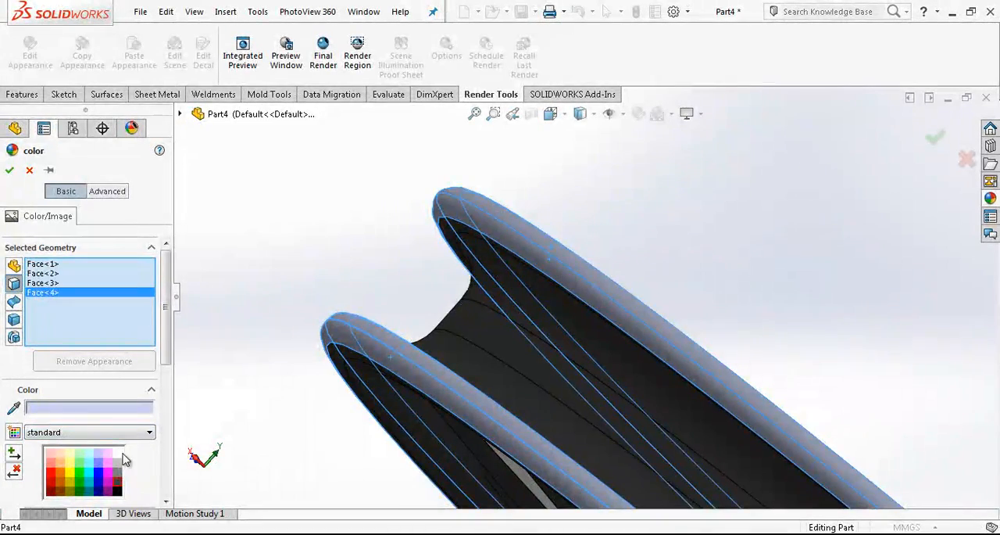
pyautogui.click(9, 170)
# Examine the finished wheel's rim, spokes and hub from several angles, both close up and as a whole
pyautogui.scroll(6, 583, 314)
pyautogui.moveTo(583, 316); pyautogui.dragTo(416, 508, button='middle')
pyautogui.scroll(2, 629, 285)
pyautogui.scroll(3, 719, 295)
pyautogui.moveTo(719, 295); pyautogui.dragTo(705, 343, button='middle')
pyautogui.scroll(-5, 706, 343)
pyautogui.click(226, 12)
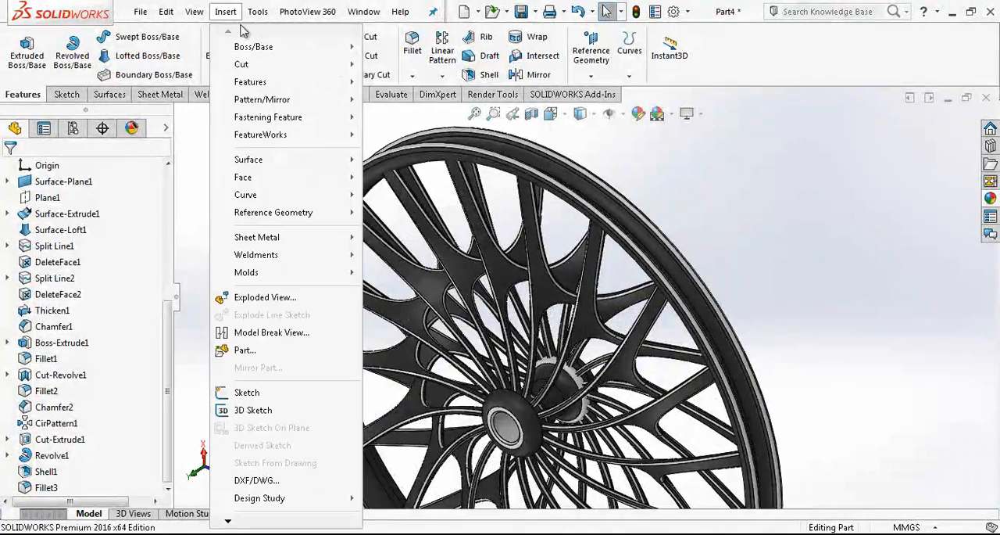
pyautogui.moveTo(289, 86)
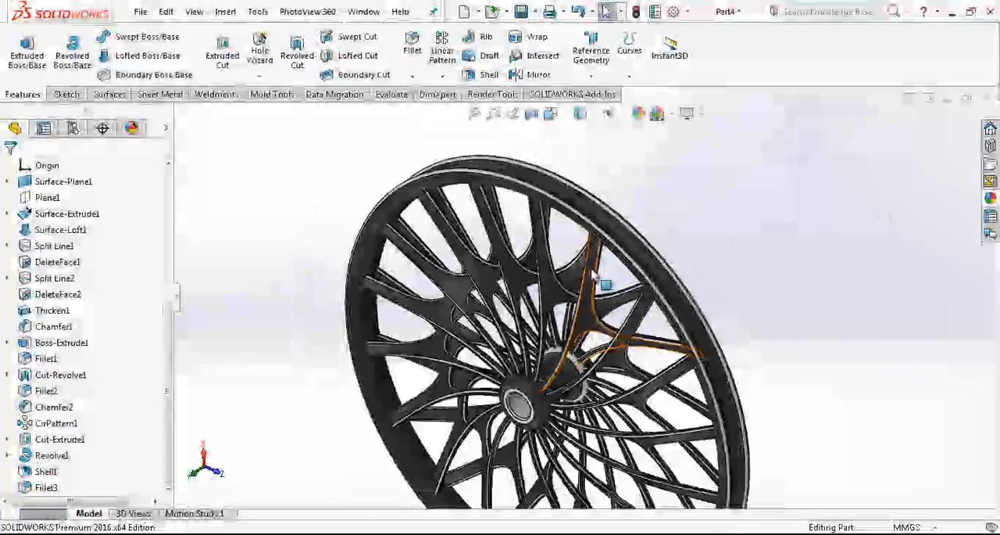
pyautogui.scroll(-5, 523, 195)
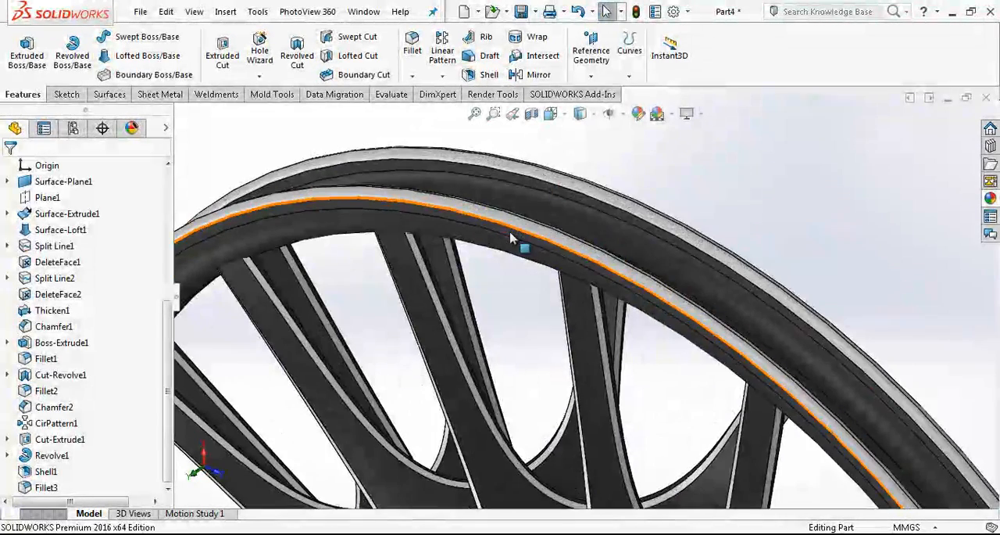
pyautogui.scroll(6, 506, 292)
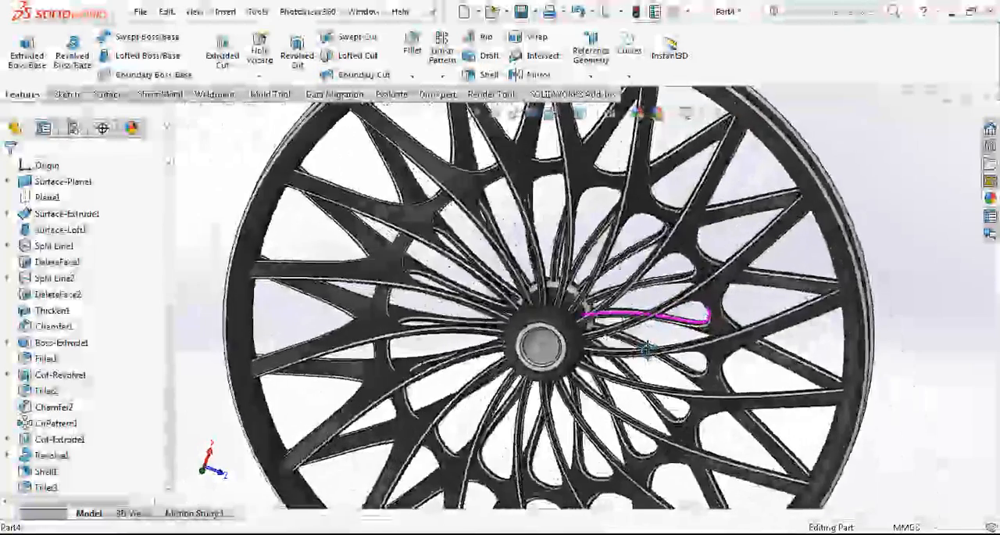
pyautogui.moveTo(648, 350); pyautogui.dragTo(587, 367, button='middle')
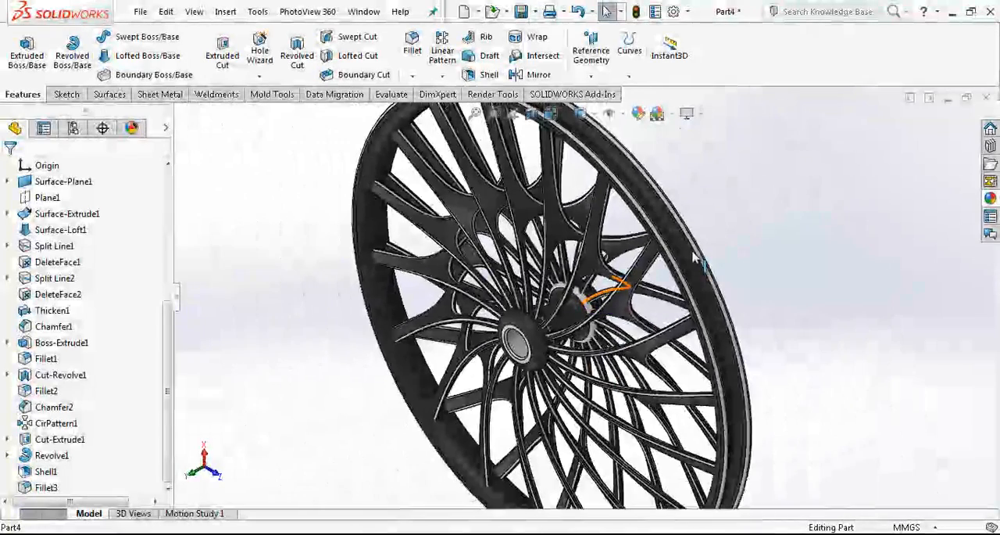
pyautogui.scroll(4, 706, 250)
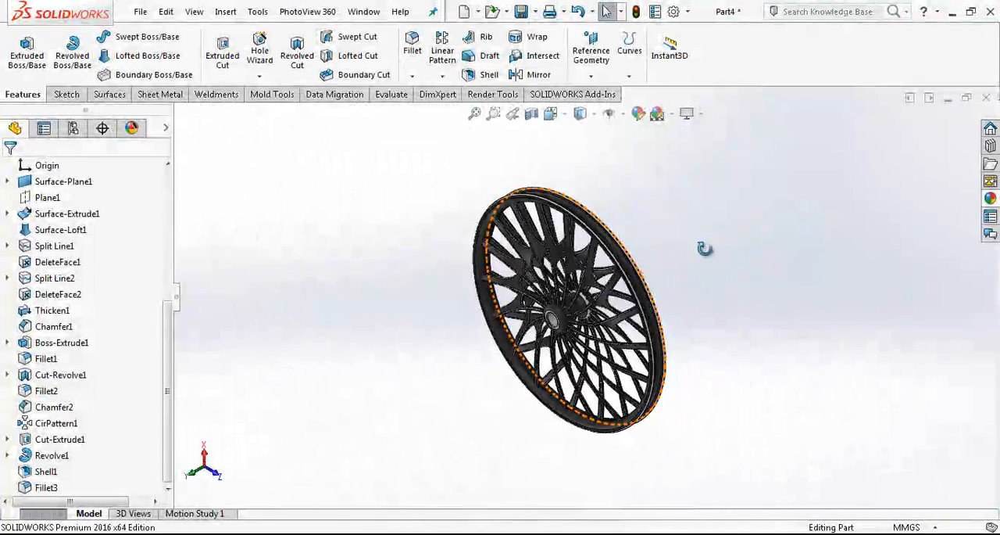
pyautogui.moveTo(706, 250); pyautogui.dragTo(741, 242, button='middle')
pyautogui.scroll(-4, 595, 268)
pyautogui.scroll(-2, 592, 270)
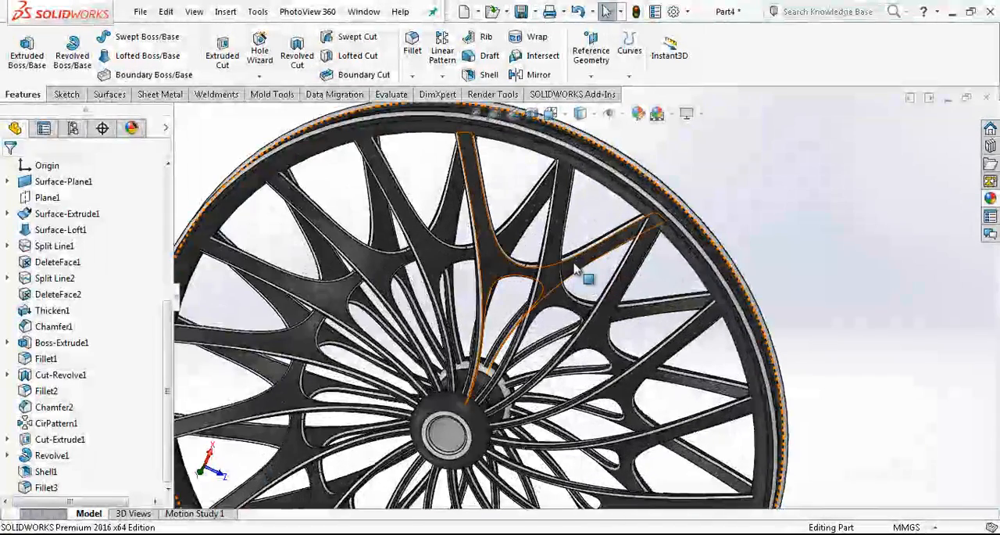
pyautogui.scroll(2, 739, 232)
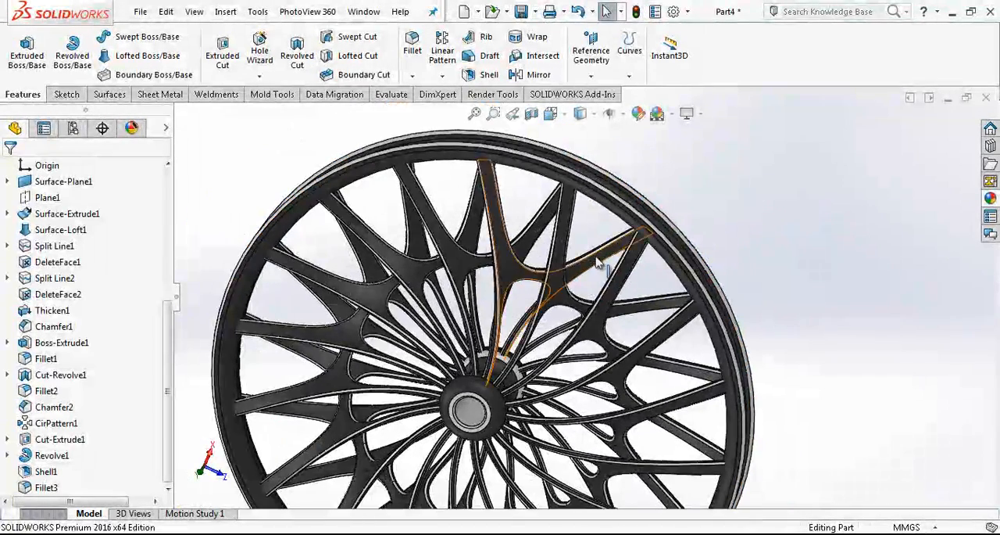
pyautogui.scroll(2, 583, 227)
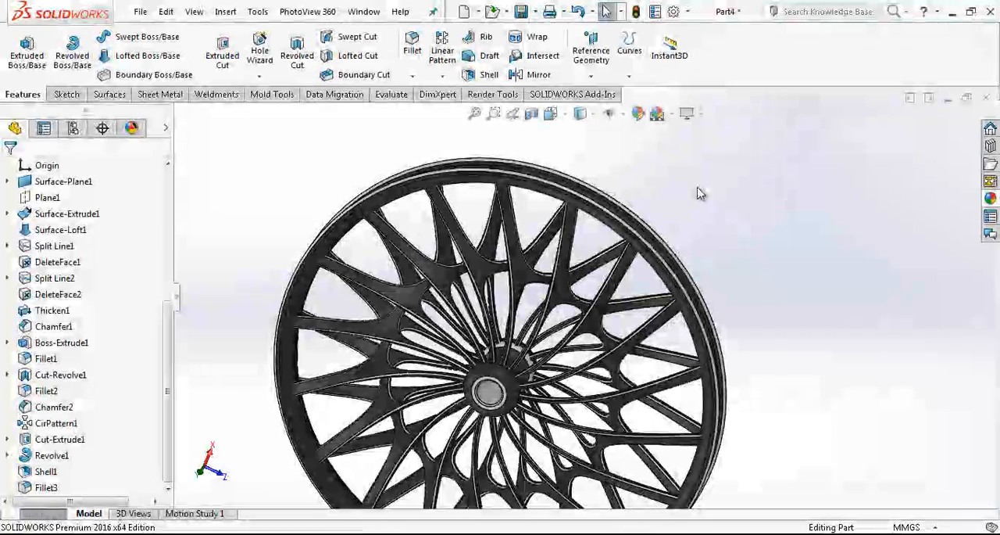